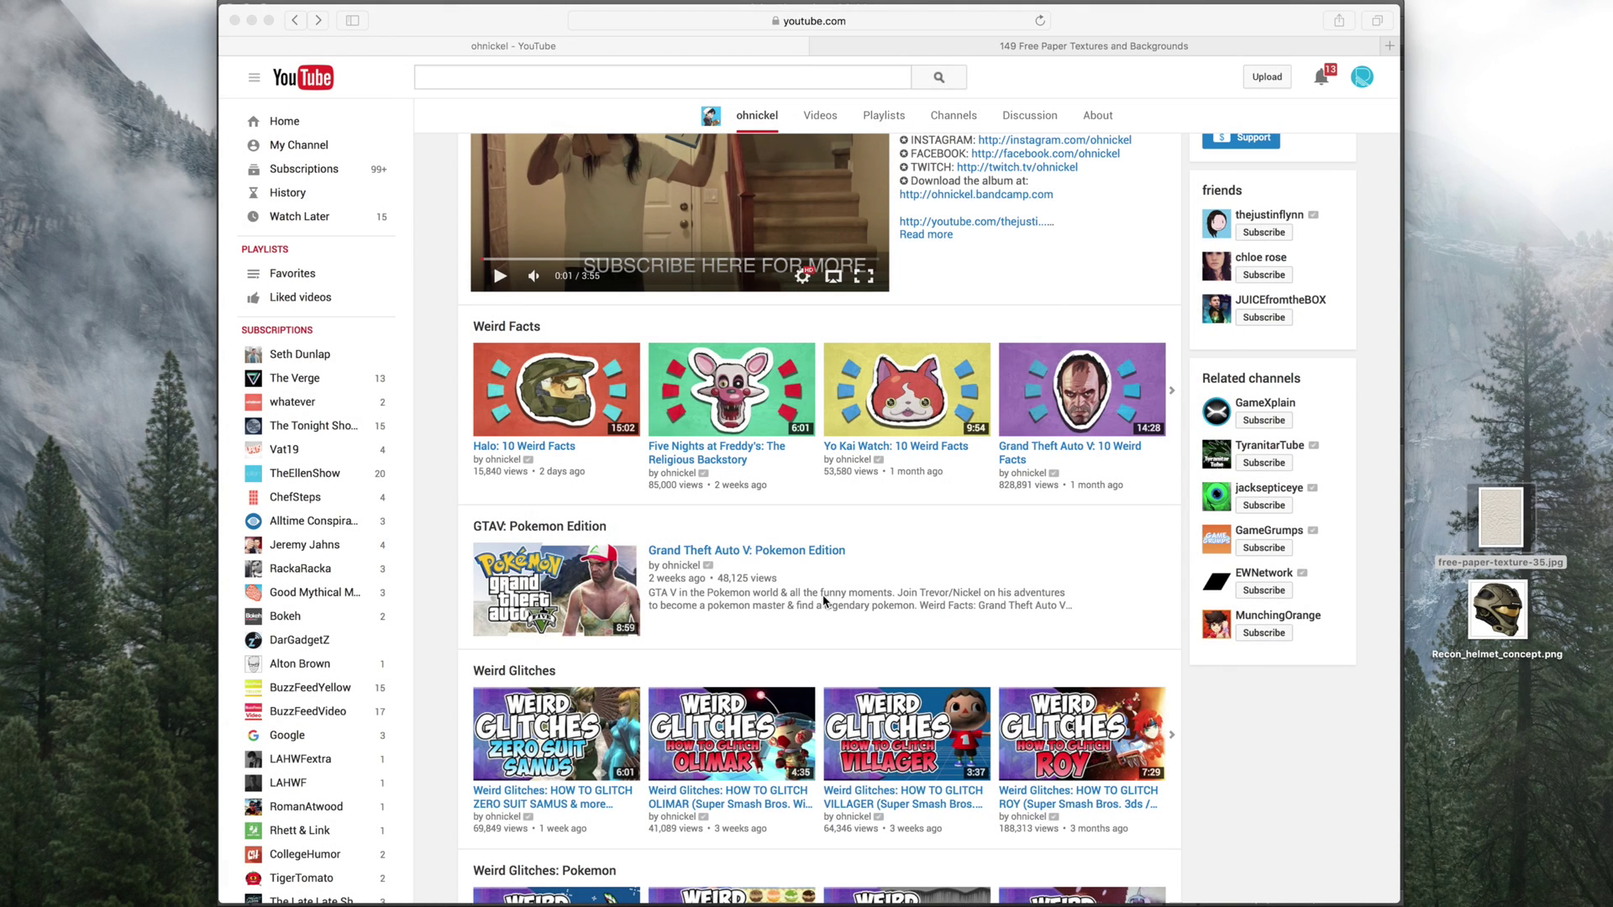
# Zoom the canvas out to about 95% to see the whole helmet thumbnail on grey paper.
pyautogui.scroll(-2, 824, 600)
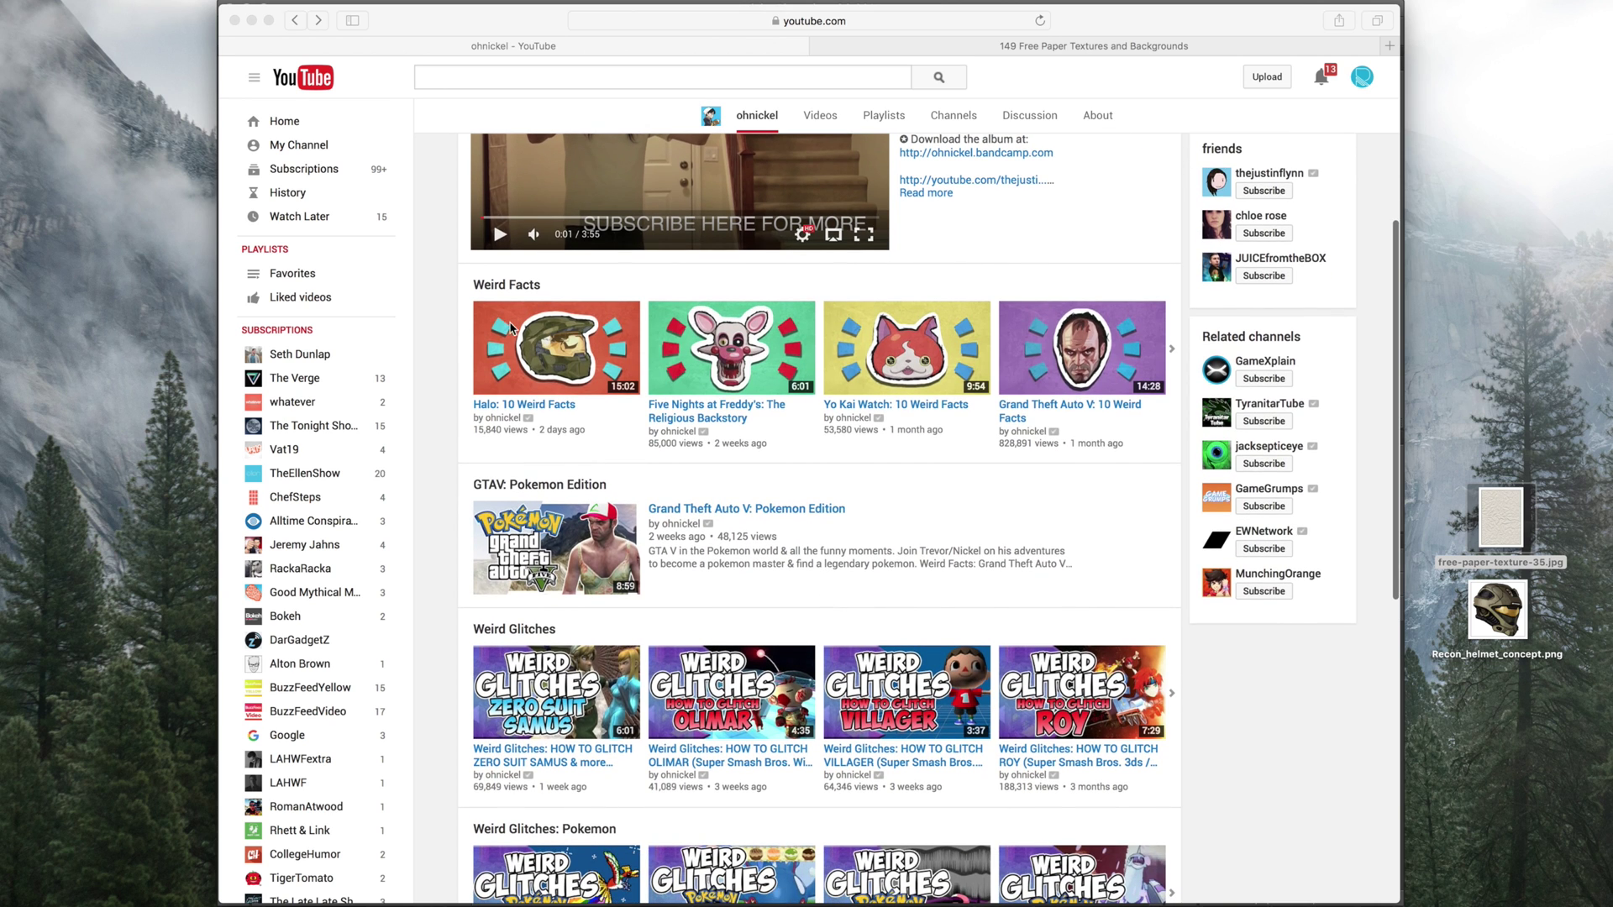
pyautogui.scroll(-2, 579, 388)
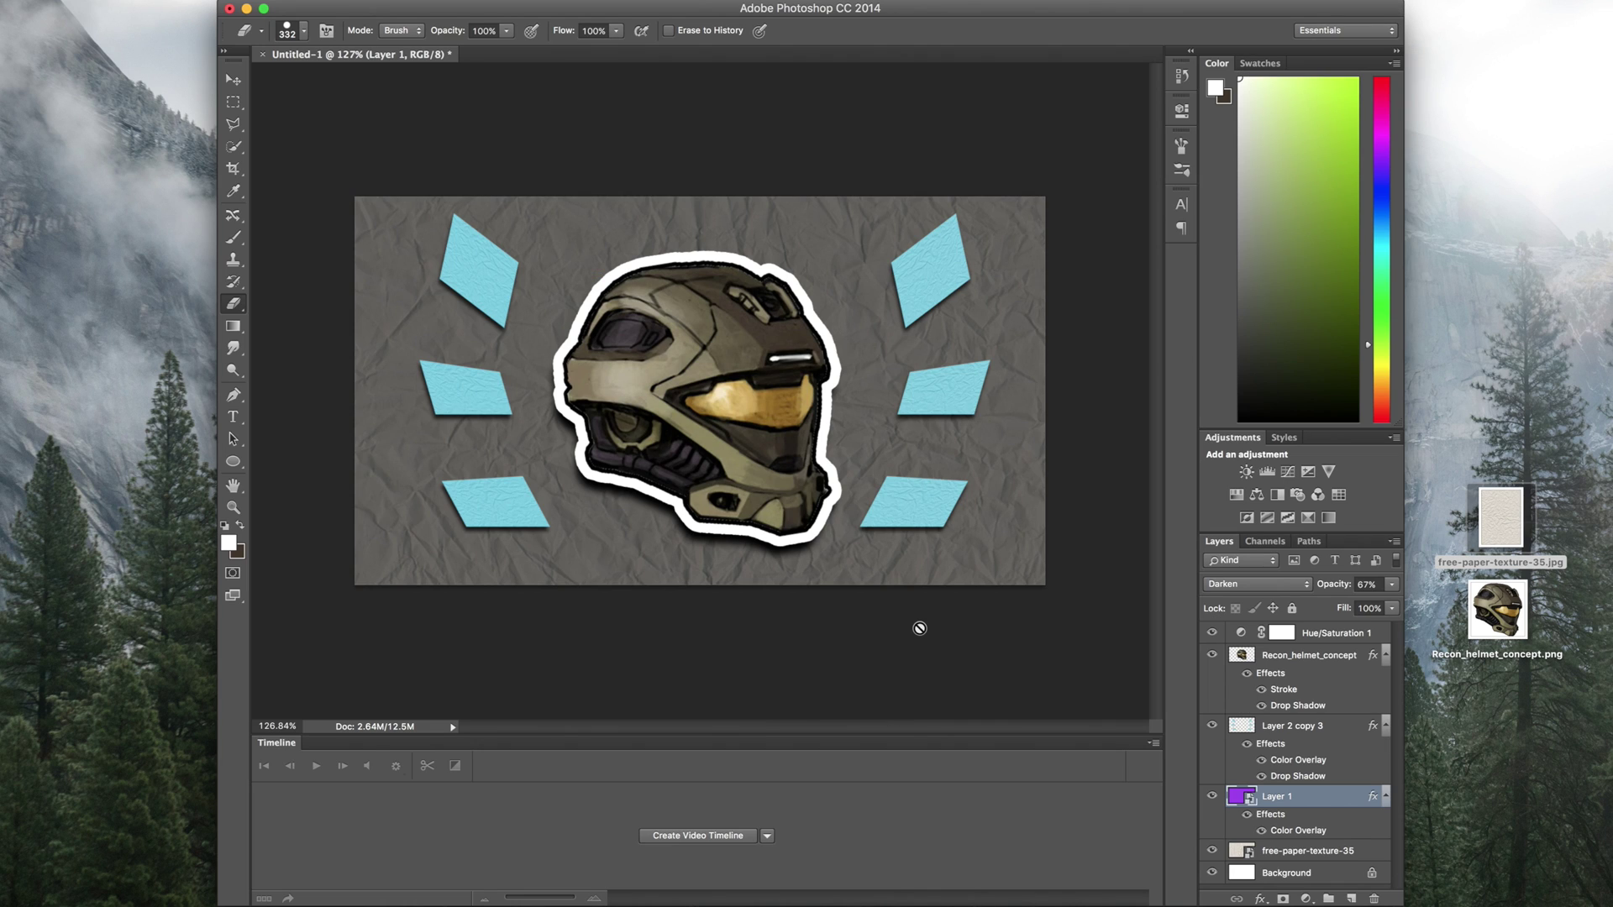
pyautogui.scroll(-1, 920, 628)
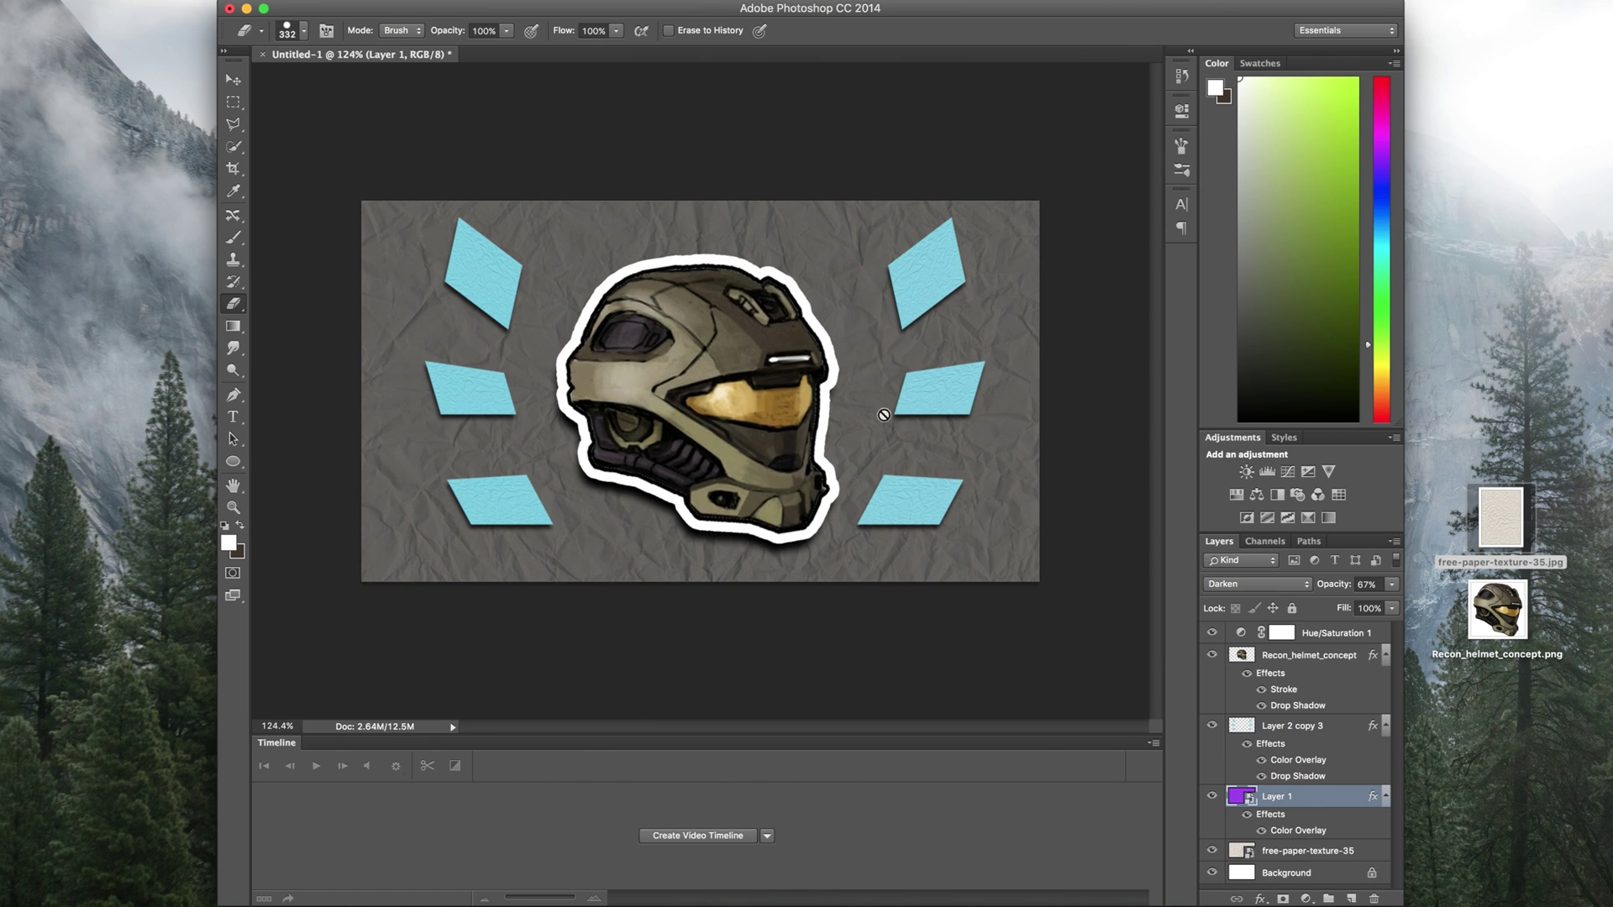
pyautogui.scroll(-3, 879, 403)
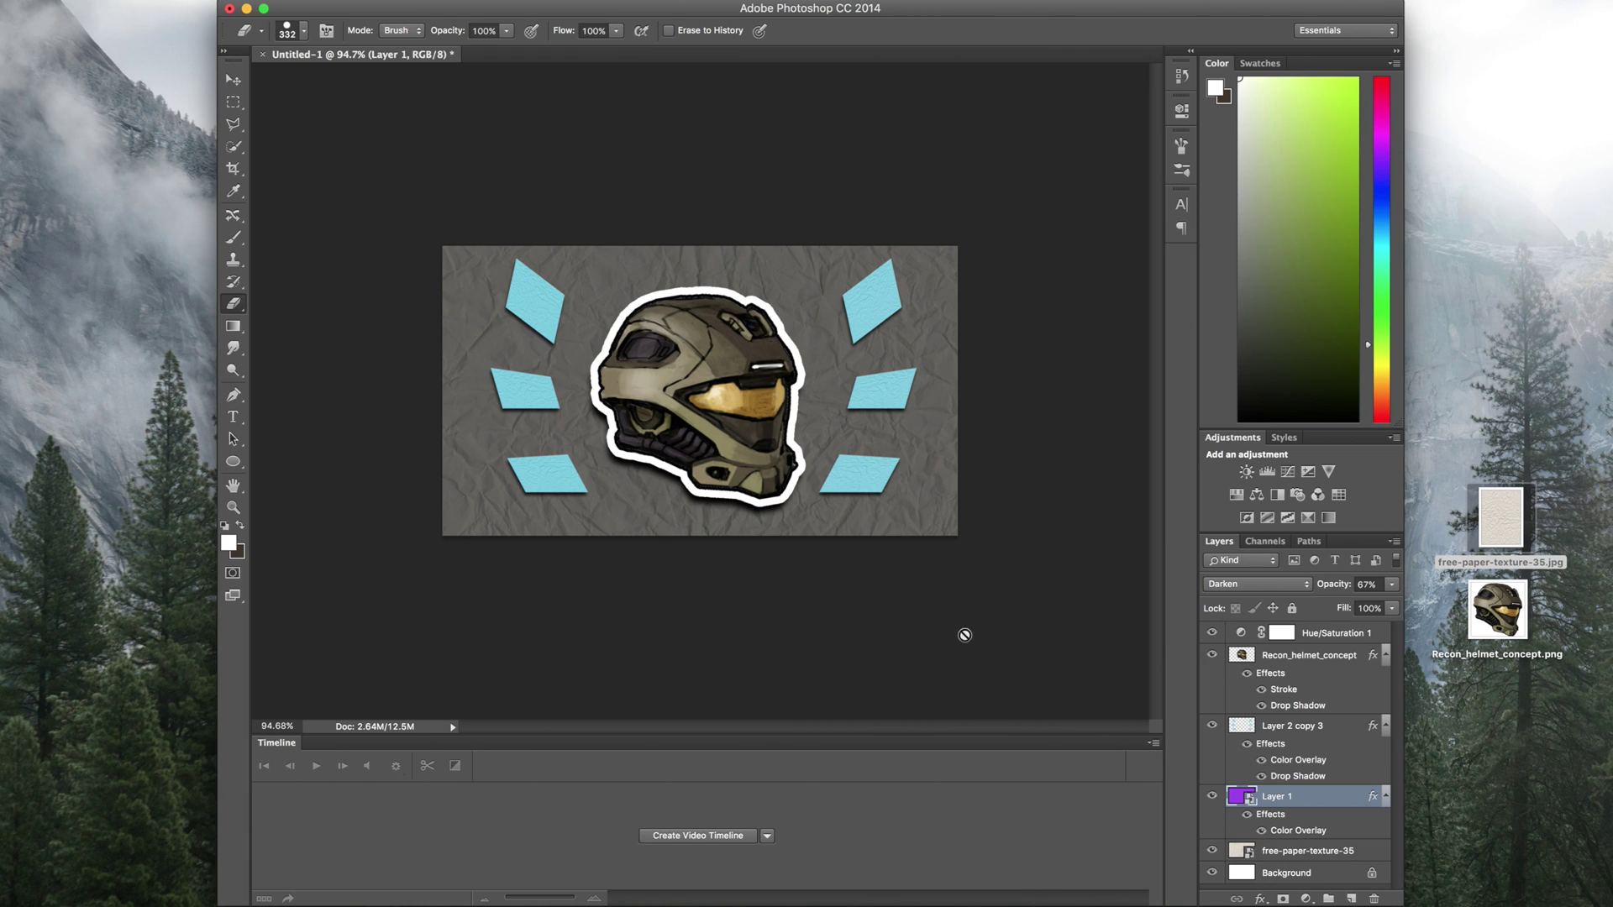
# Give Layer 1 a purple Color Overlay (hue 277) to tint the crumpled paper background.
pyautogui.doubleClick(1318, 798)
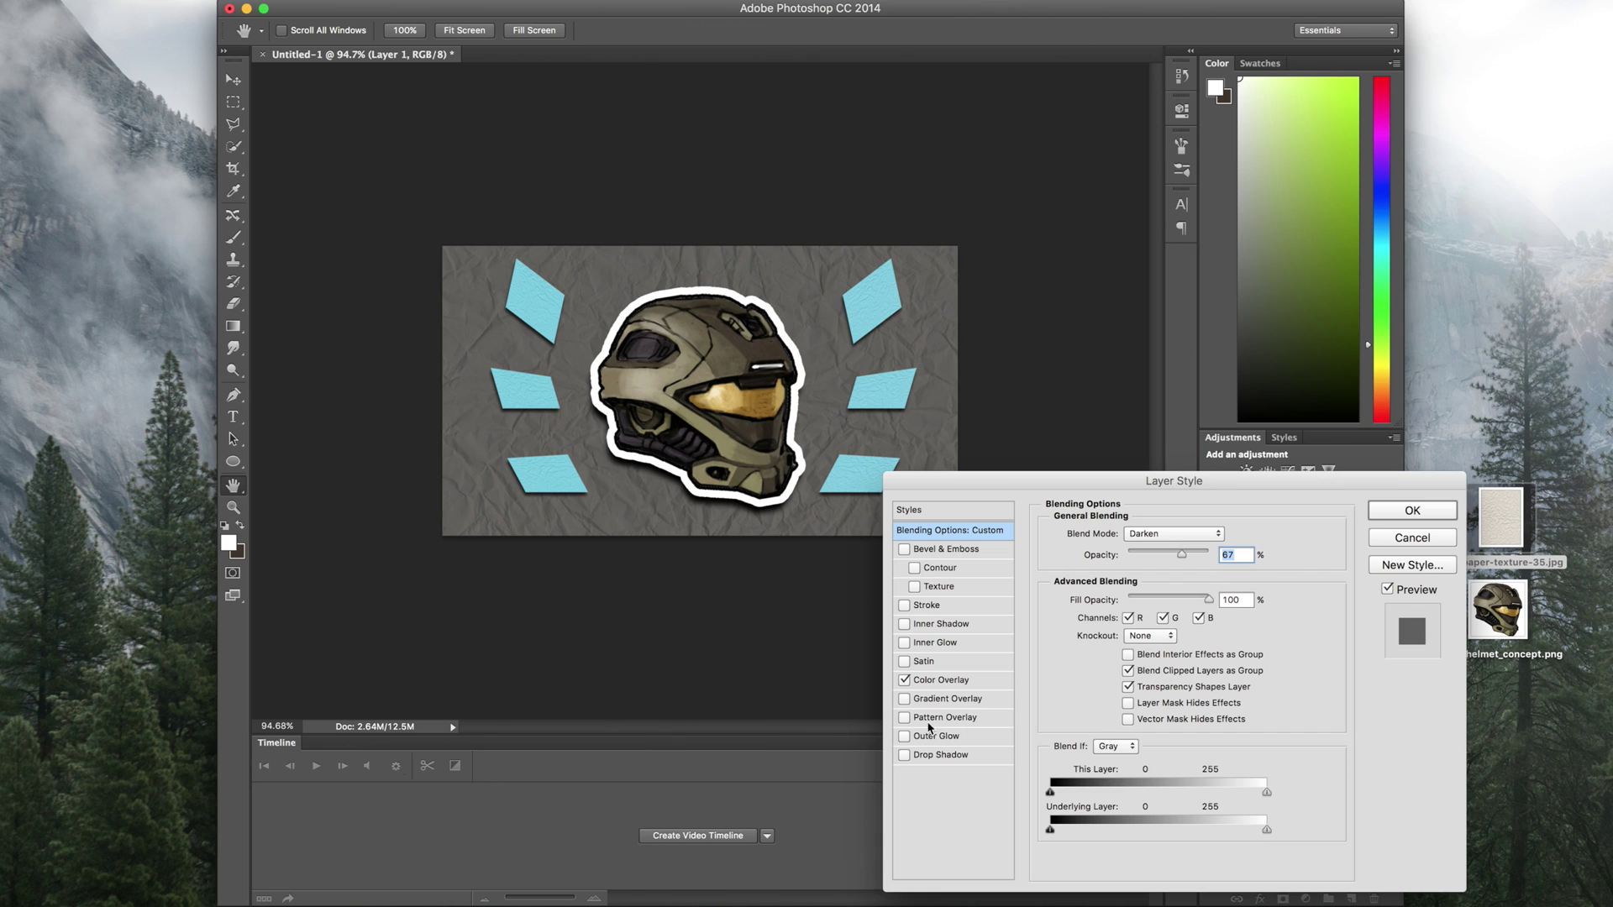
pyautogui.click(947, 680)
pyautogui.click(1230, 536)
pyautogui.moveTo(398, 710)
pyautogui.mouseDown()
pyautogui.moveTo(450, 718)
pyautogui.moveTo(522, 687)
pyautogui.mouseUp()
pyautogui.click(568, 713)
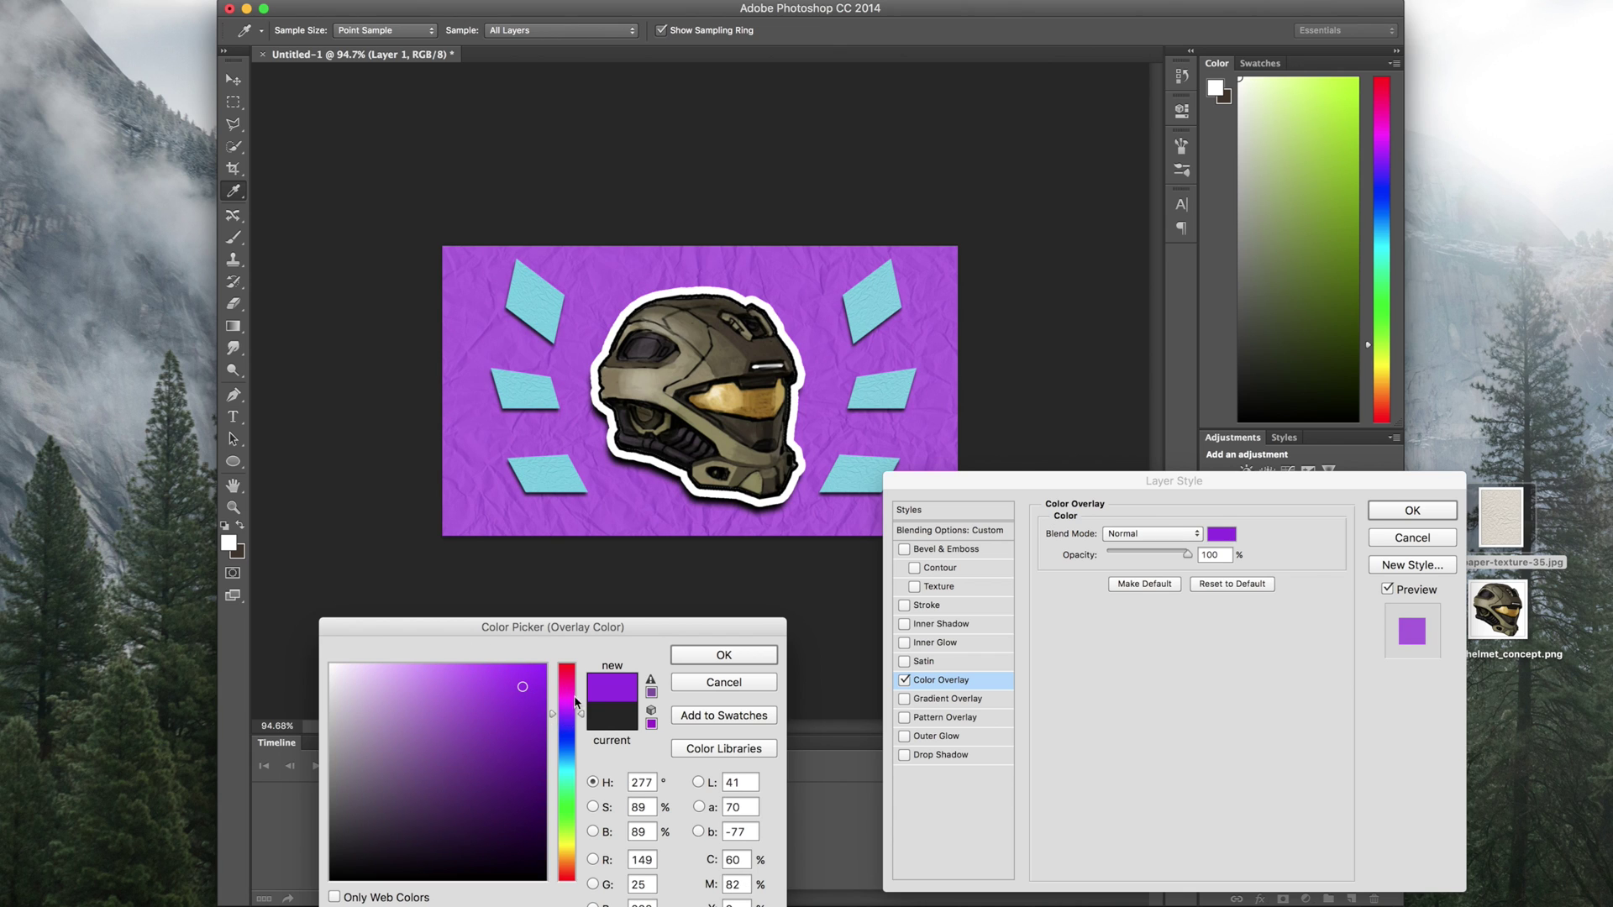
pyautogui.press('h')
pyautogui.click(704, 654)
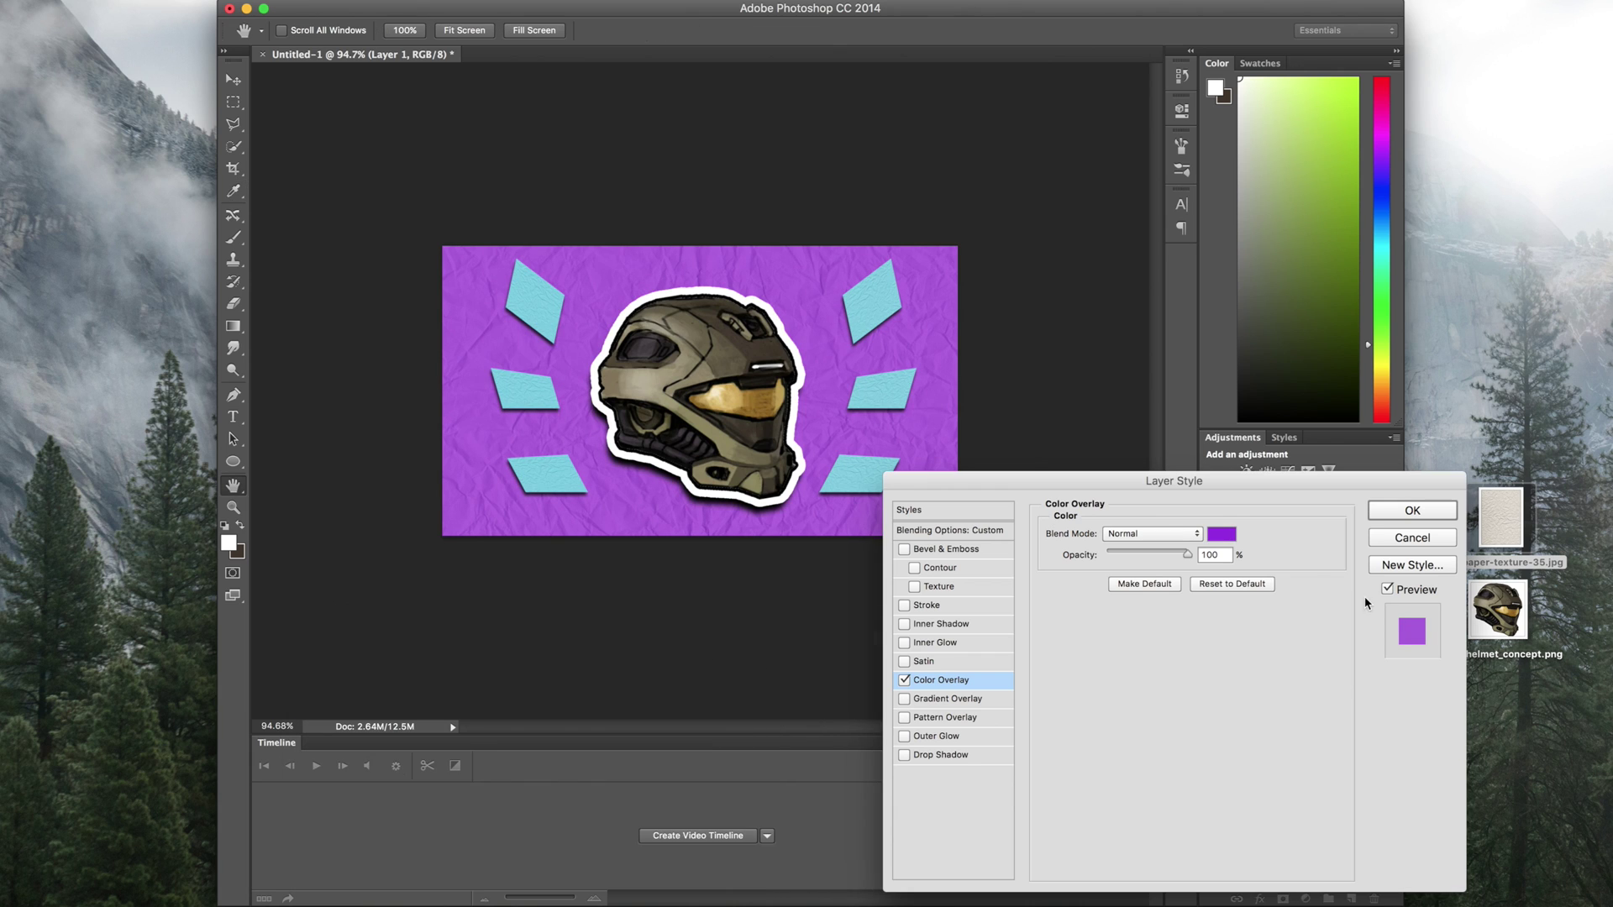
pyautogui.click(1412, 511)
pyautogui.press('e')
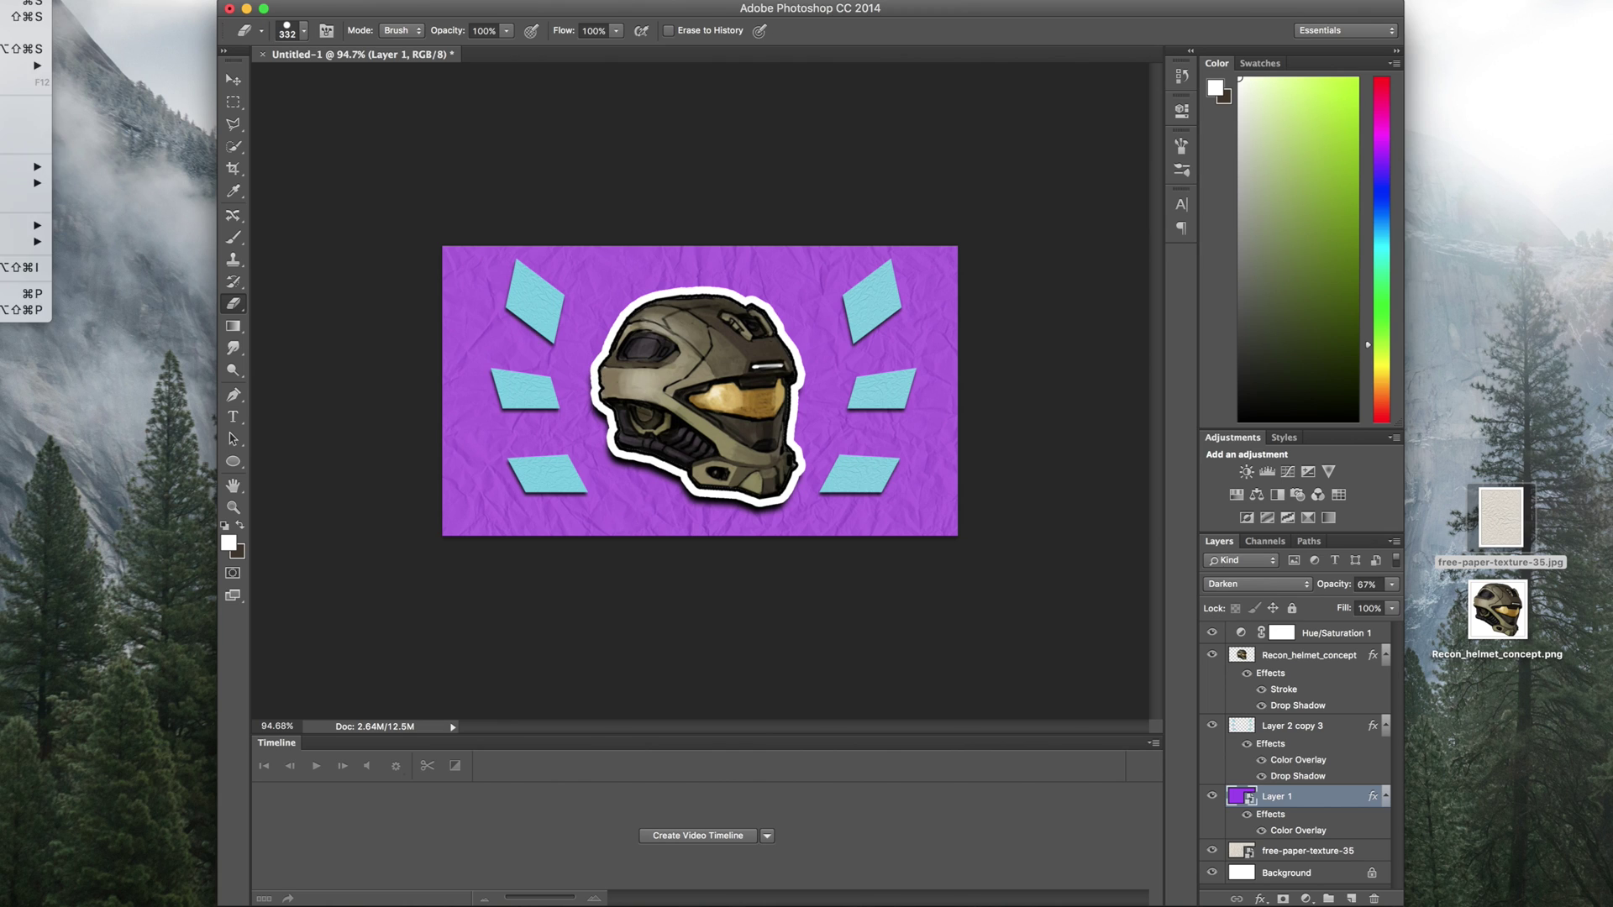
# Create a new 1280×720 px, 300 ppi document named Untitled-2.
pyautogui.press('super+n')
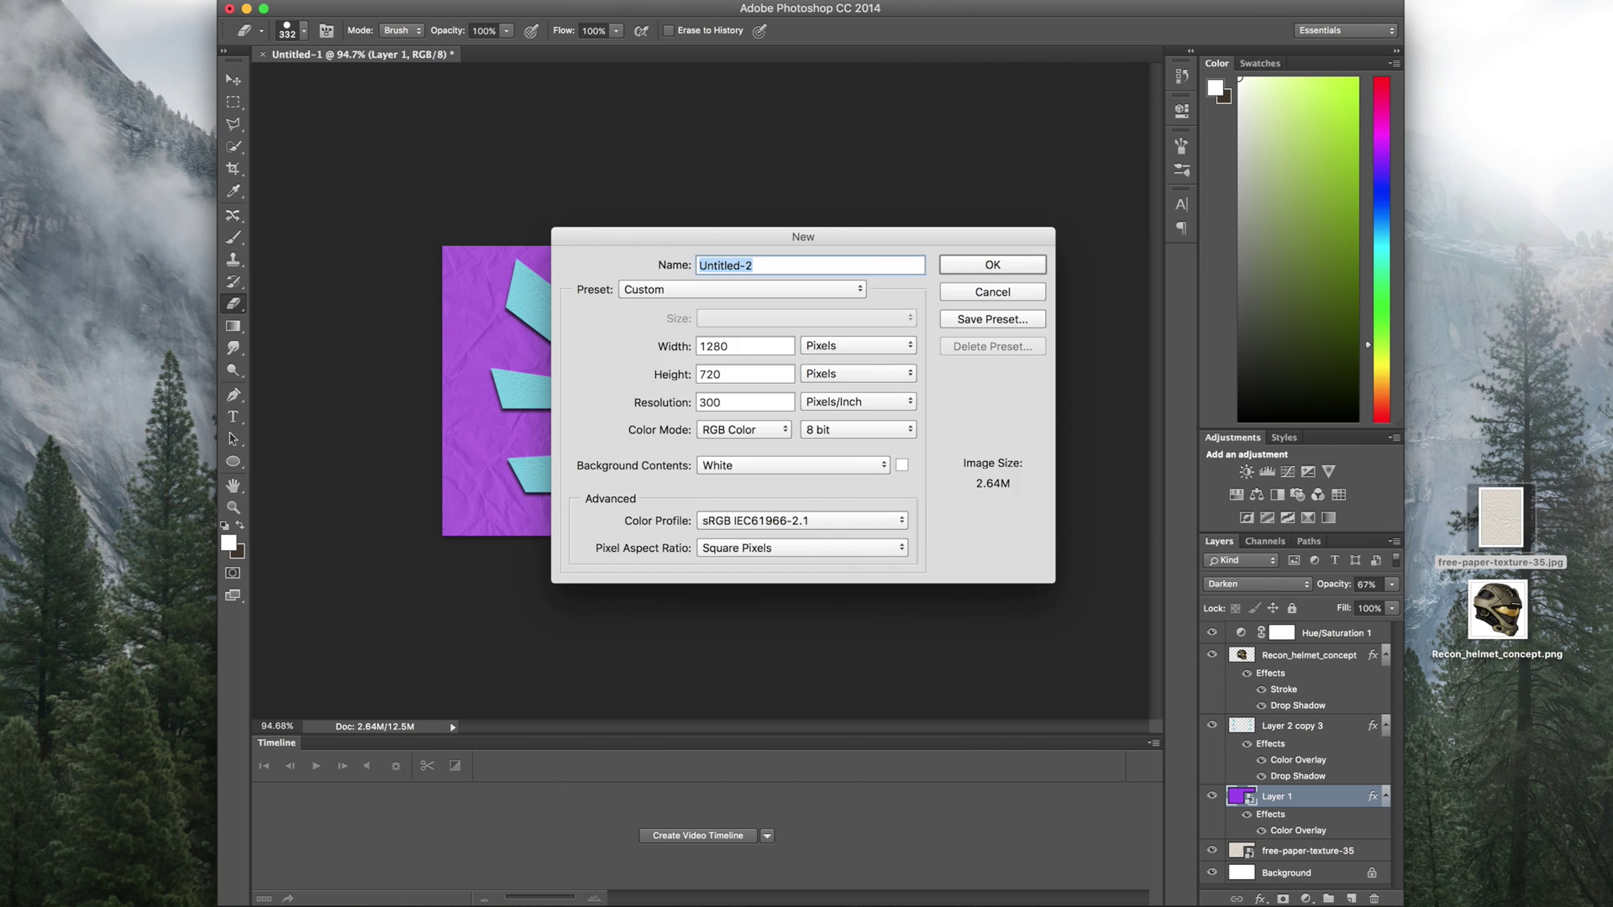
pyautogui.click(1000, 263)
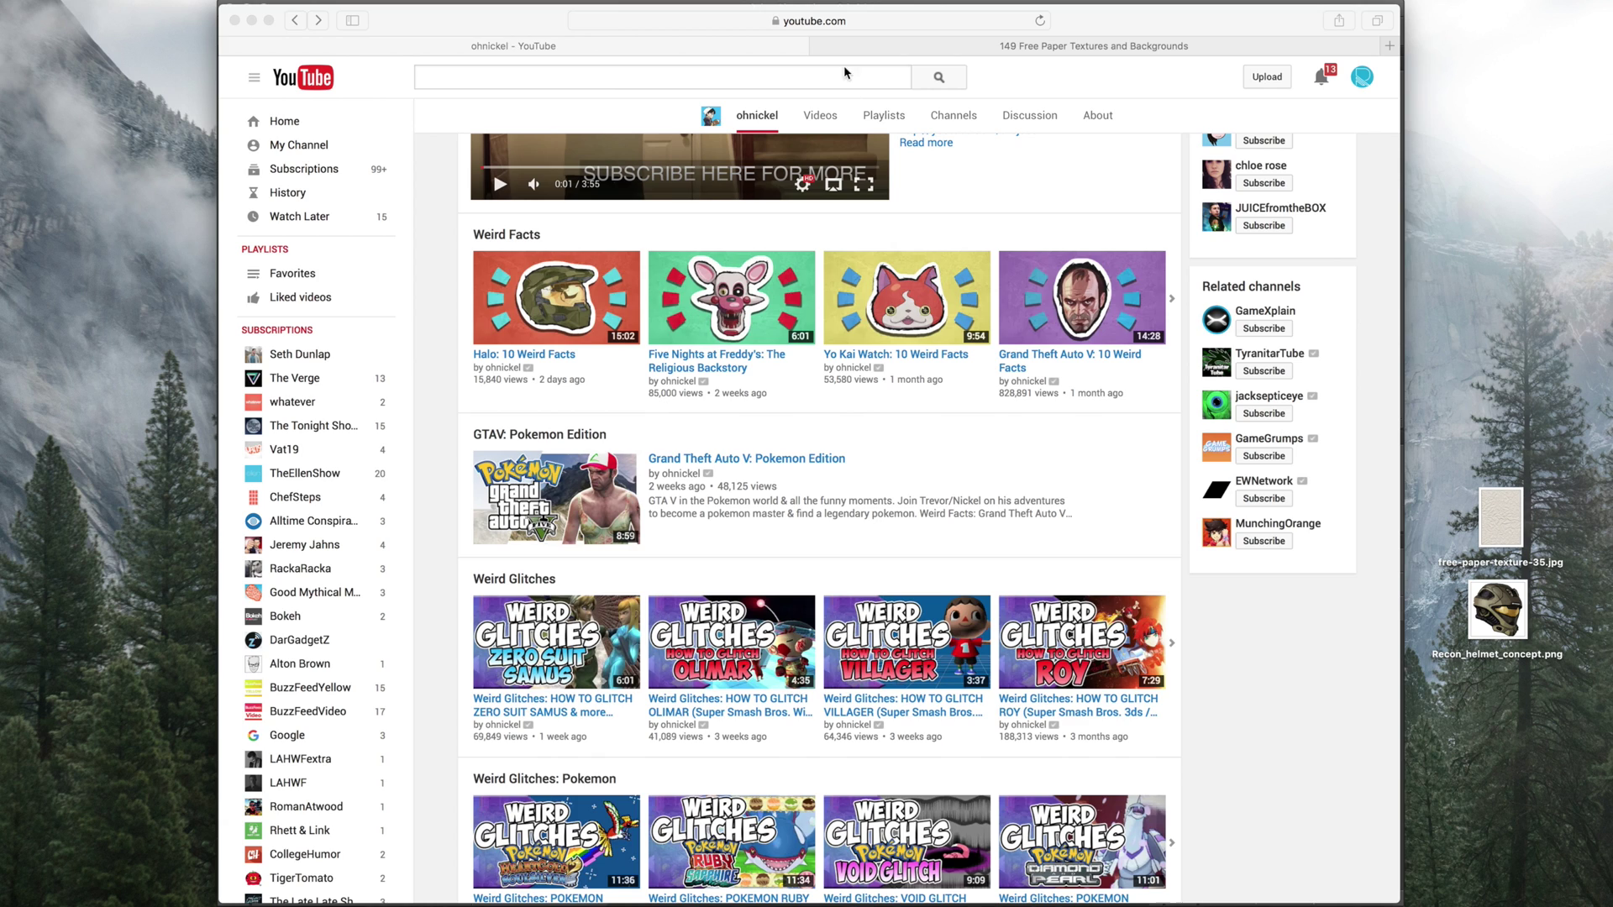
# Switch to the 149 Free Paper Textures page and select part of its web address.
pyautogui.click(910, 47)
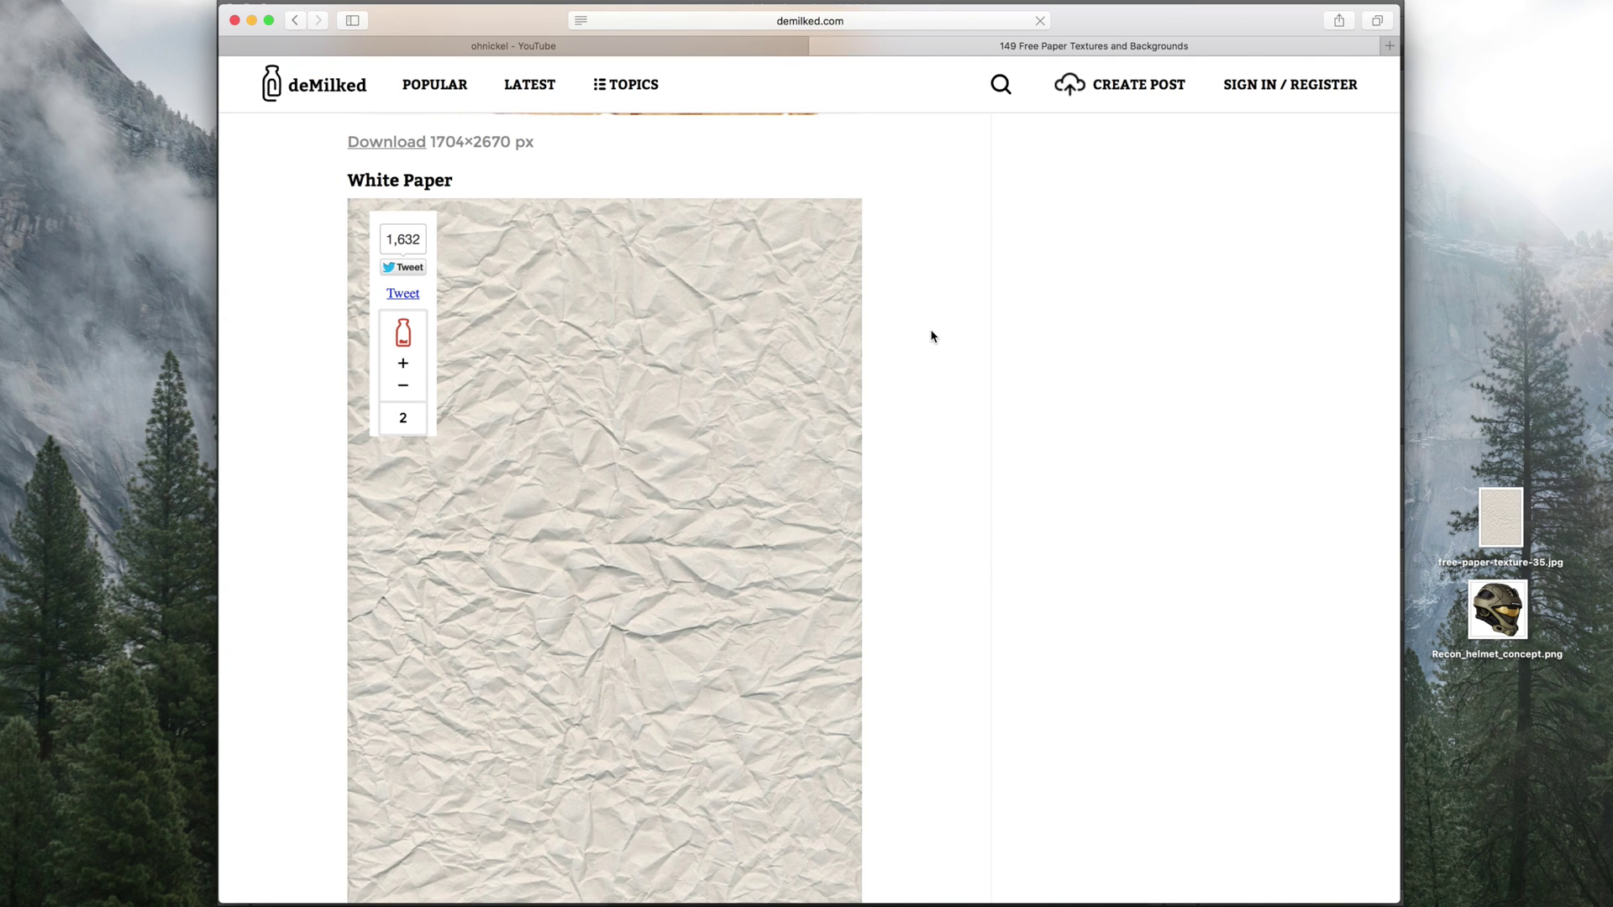
pyautogui.scroll(-3, 933, 336)
pyautogui.click(835, 25)
pyautogui.click(850, 23)
pyautogui.moveTo(851, 23); pyautogui.dragTo(710, 22)
pyautogui.click(267, 434)
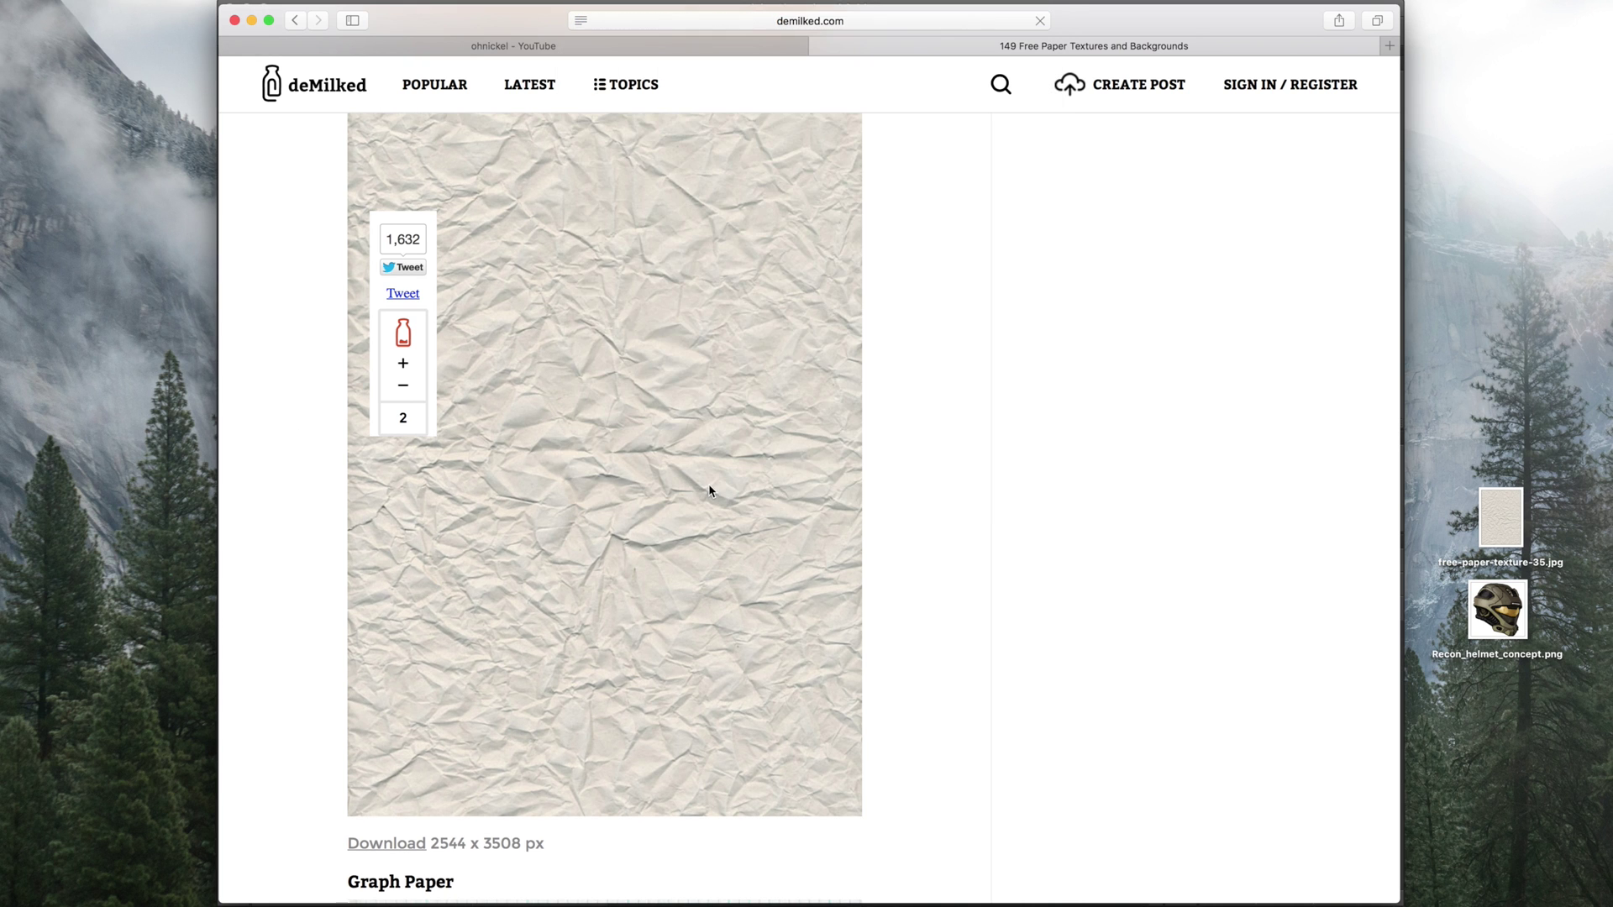
# Scroll down to the purple 13 Paper Textures set and centre the helmet image window.
pyautogui.scroll(-20, 709, 491)
pyautogui.scroll(-20, 709, 491)
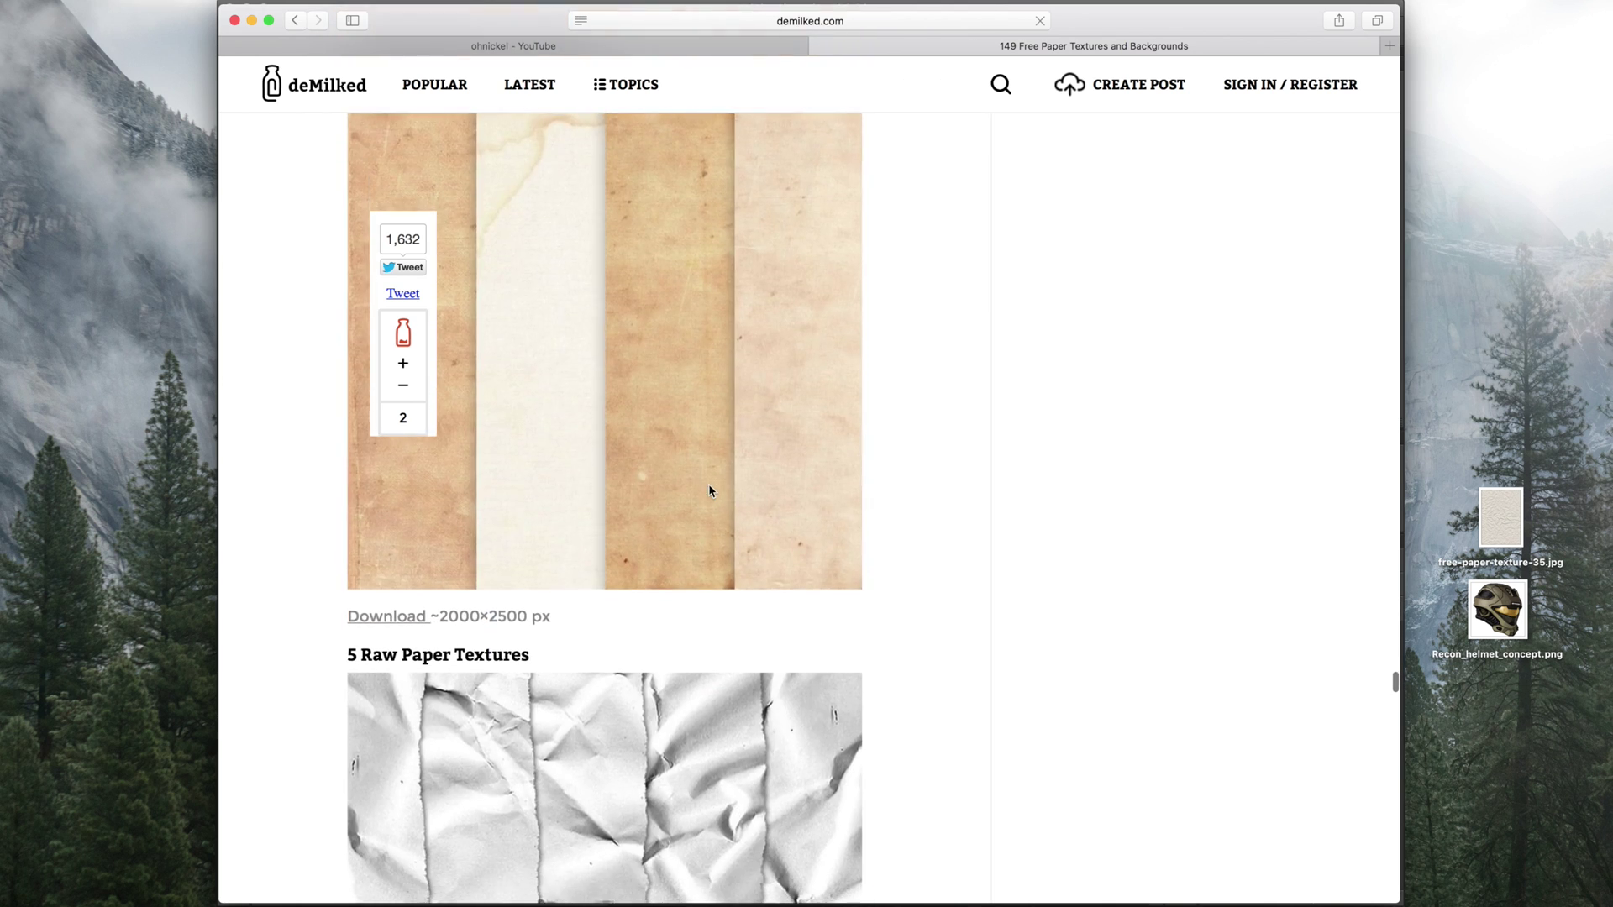
pyautogui.scroll(-10, 709, 491)
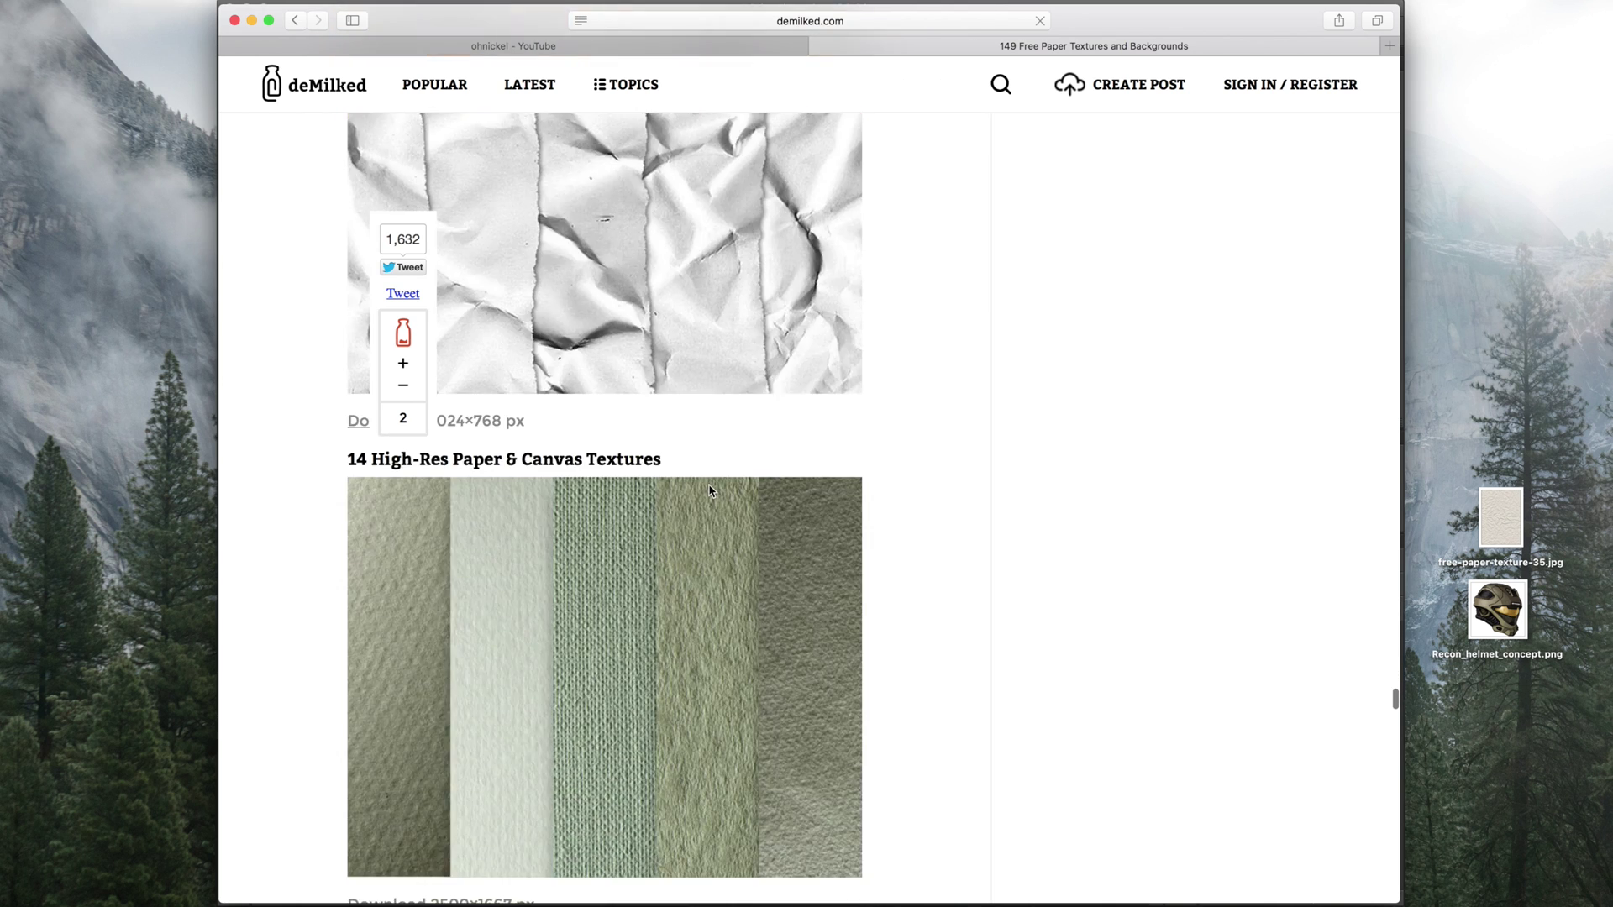
pyautogui.scroll(-10, 709, 491)
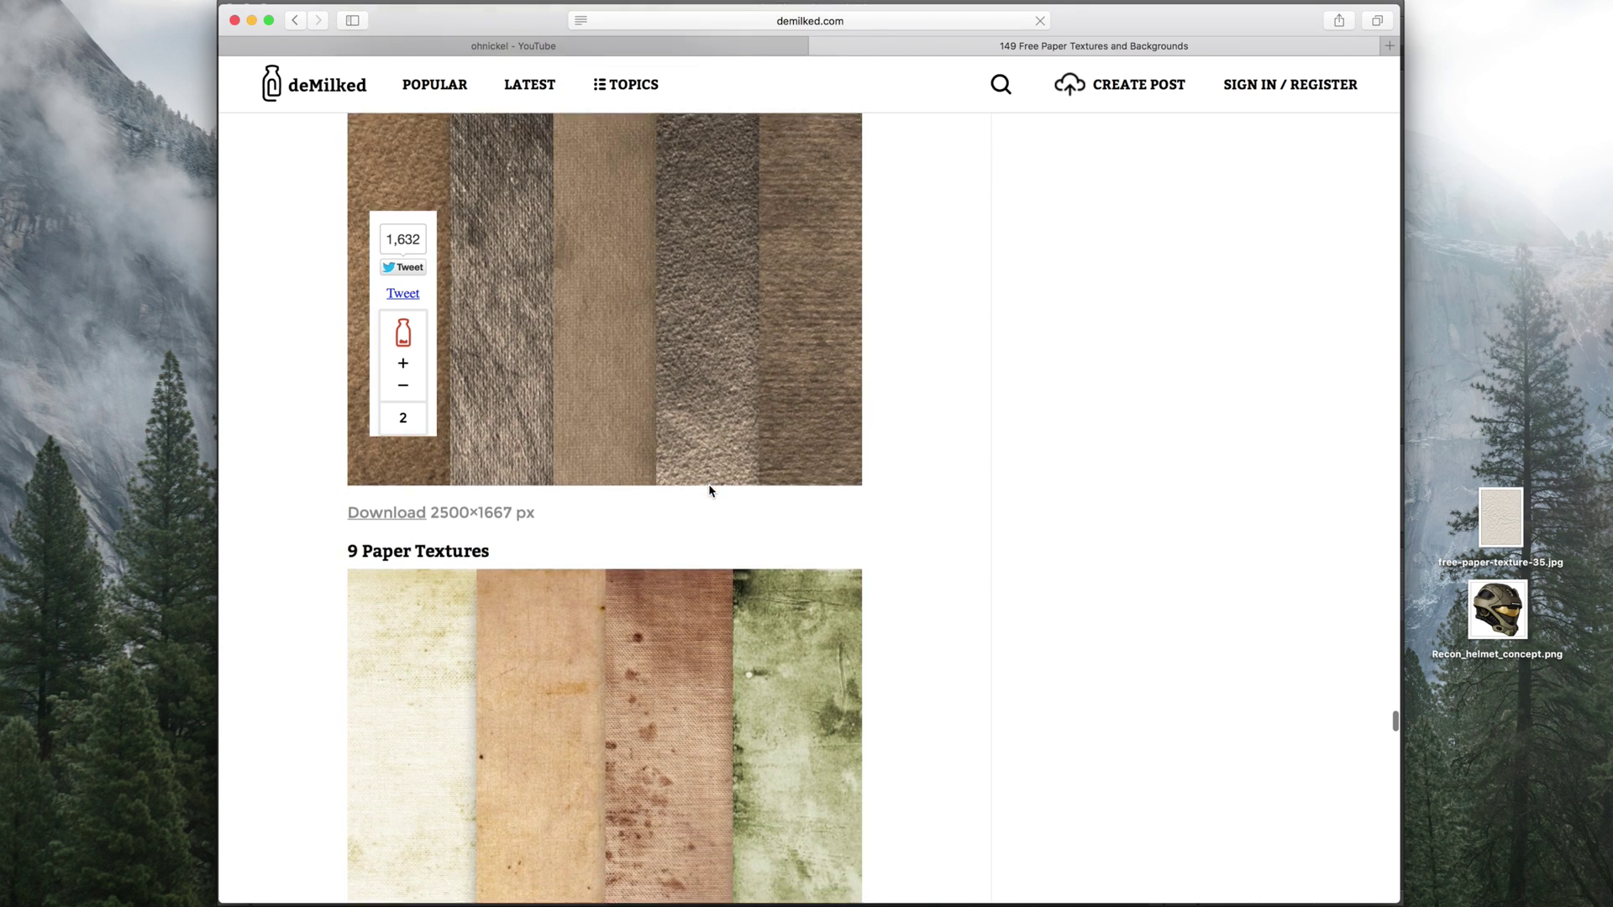
pyautogui.scroll(-6, 709, 489)
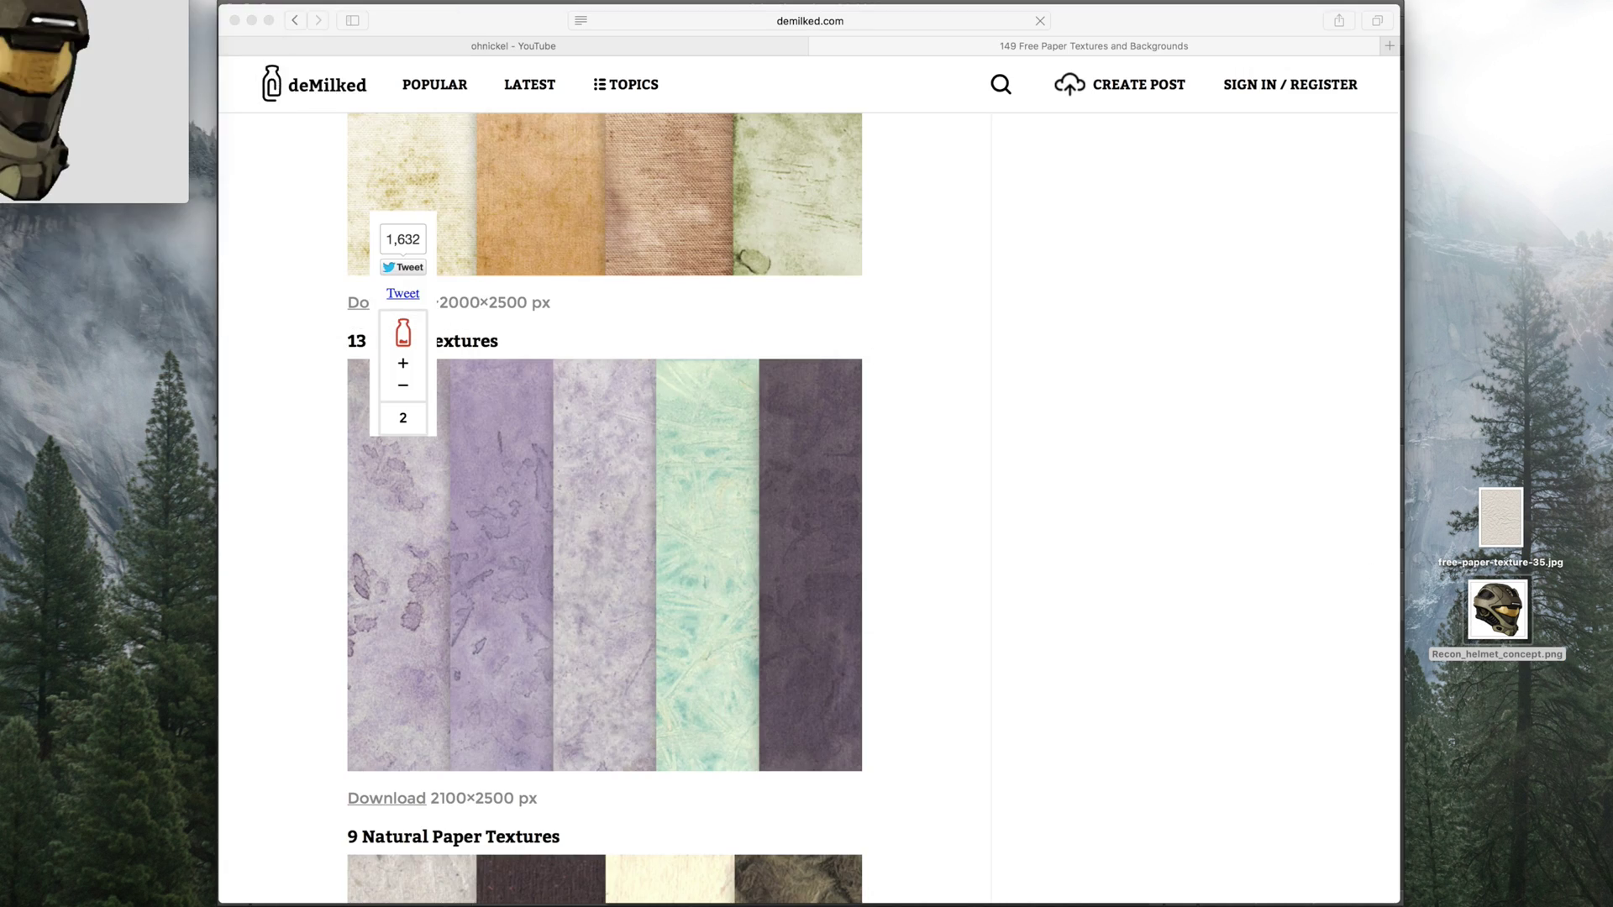
pyautogui.moveTo(4, 5); pyautogui.dragTo(829, 256)
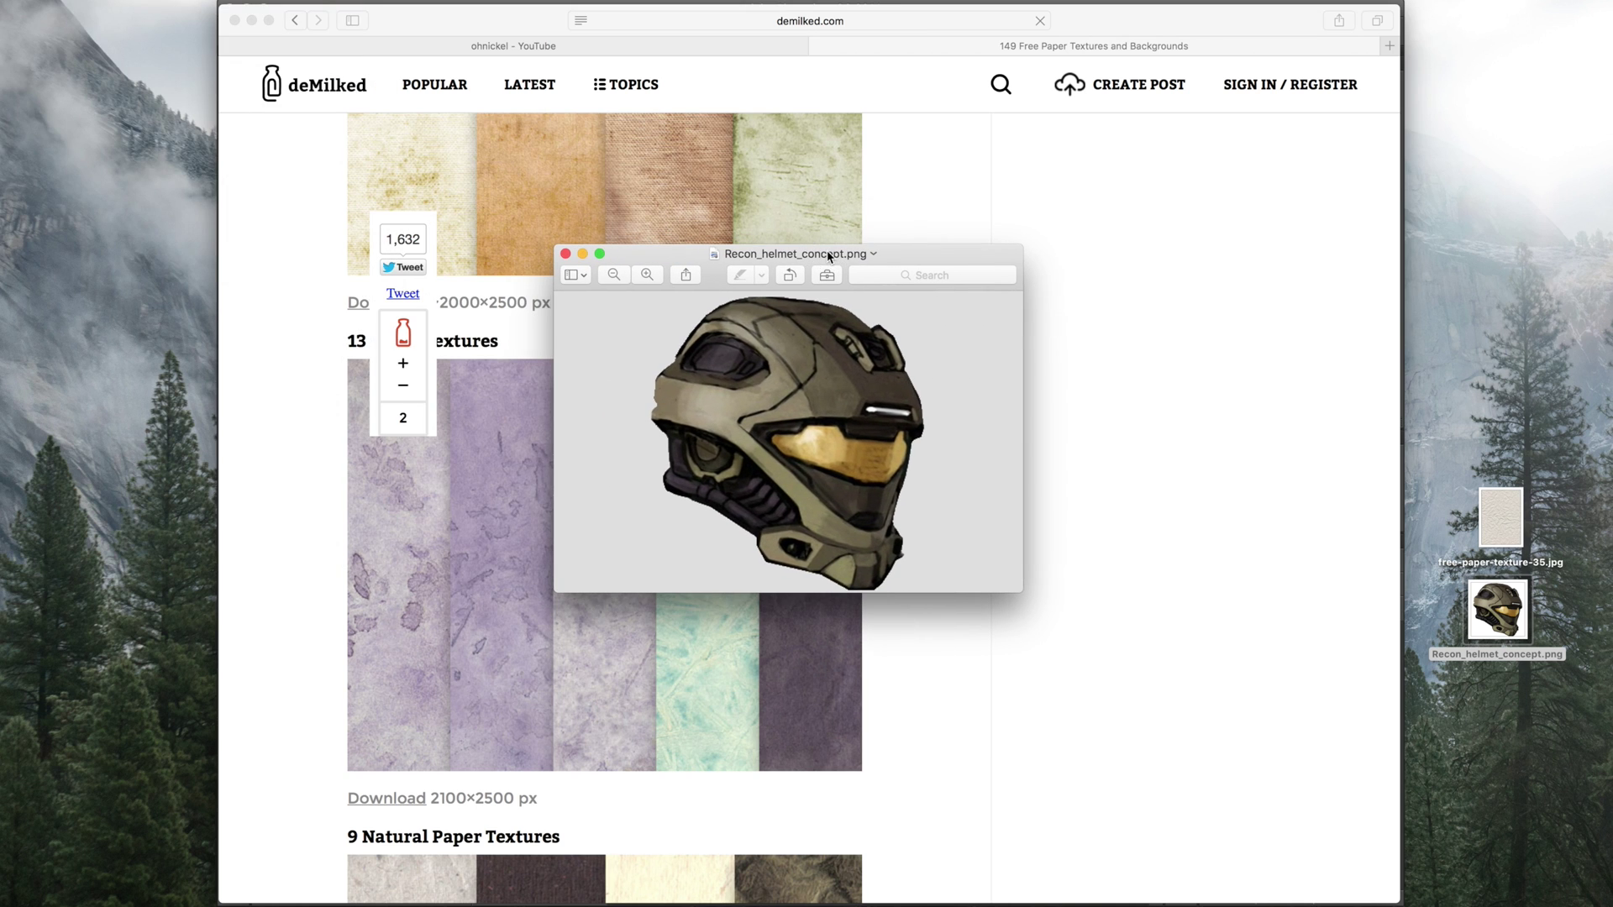
# Zoom out on the helmet image in Preview, close its window, and return to Photoshop.
pyautogui.press('super+minus')
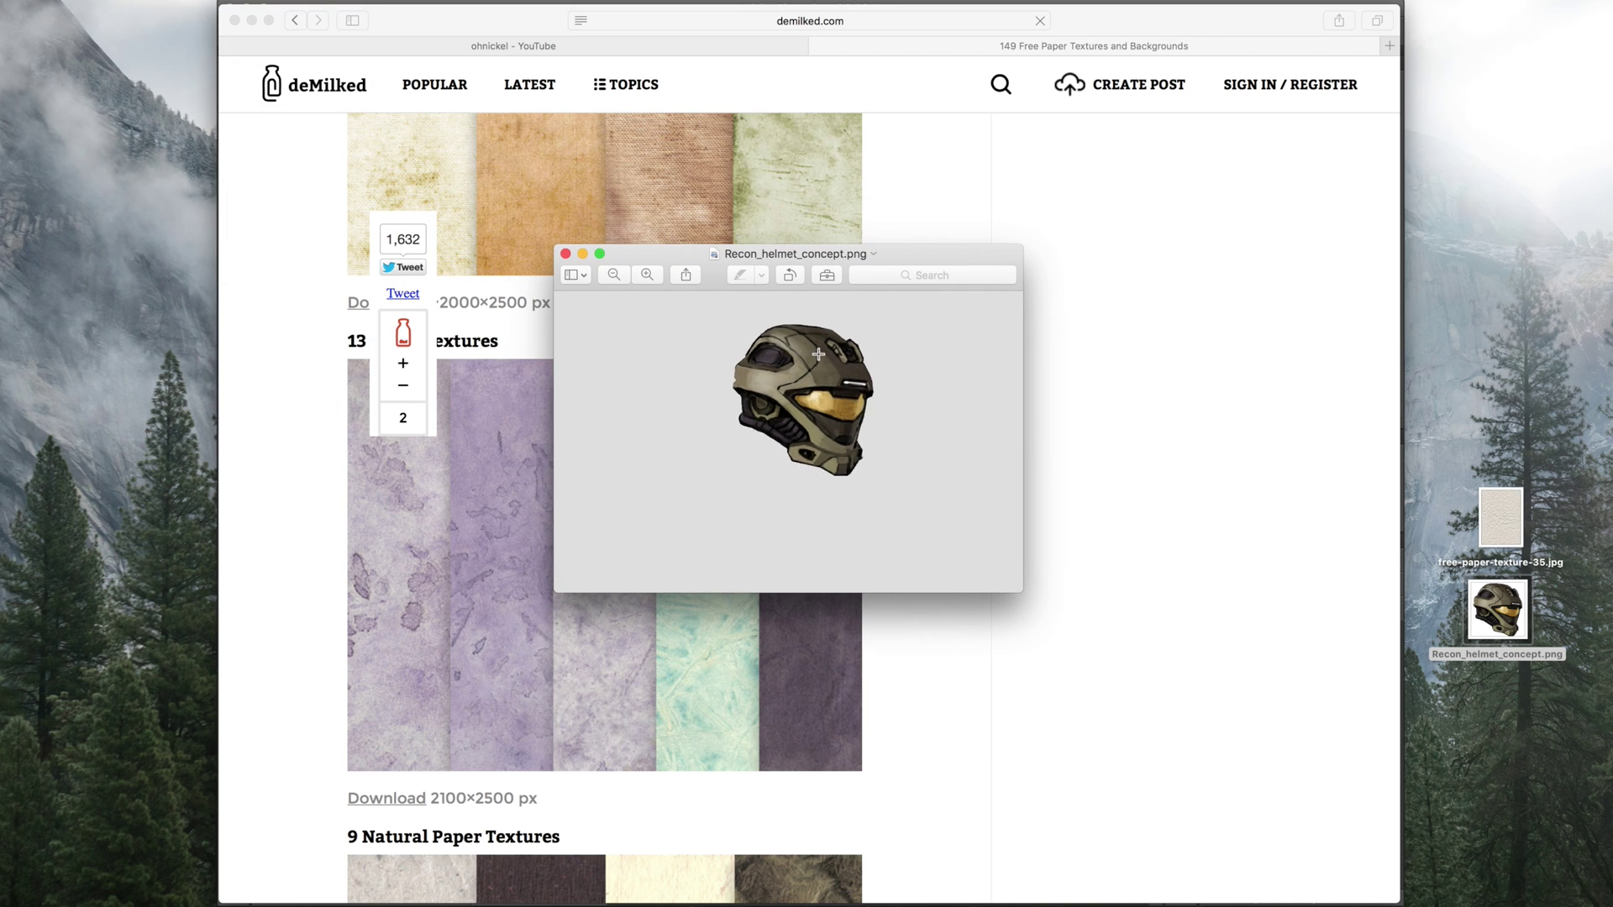
pyautogui.click(565, 254)
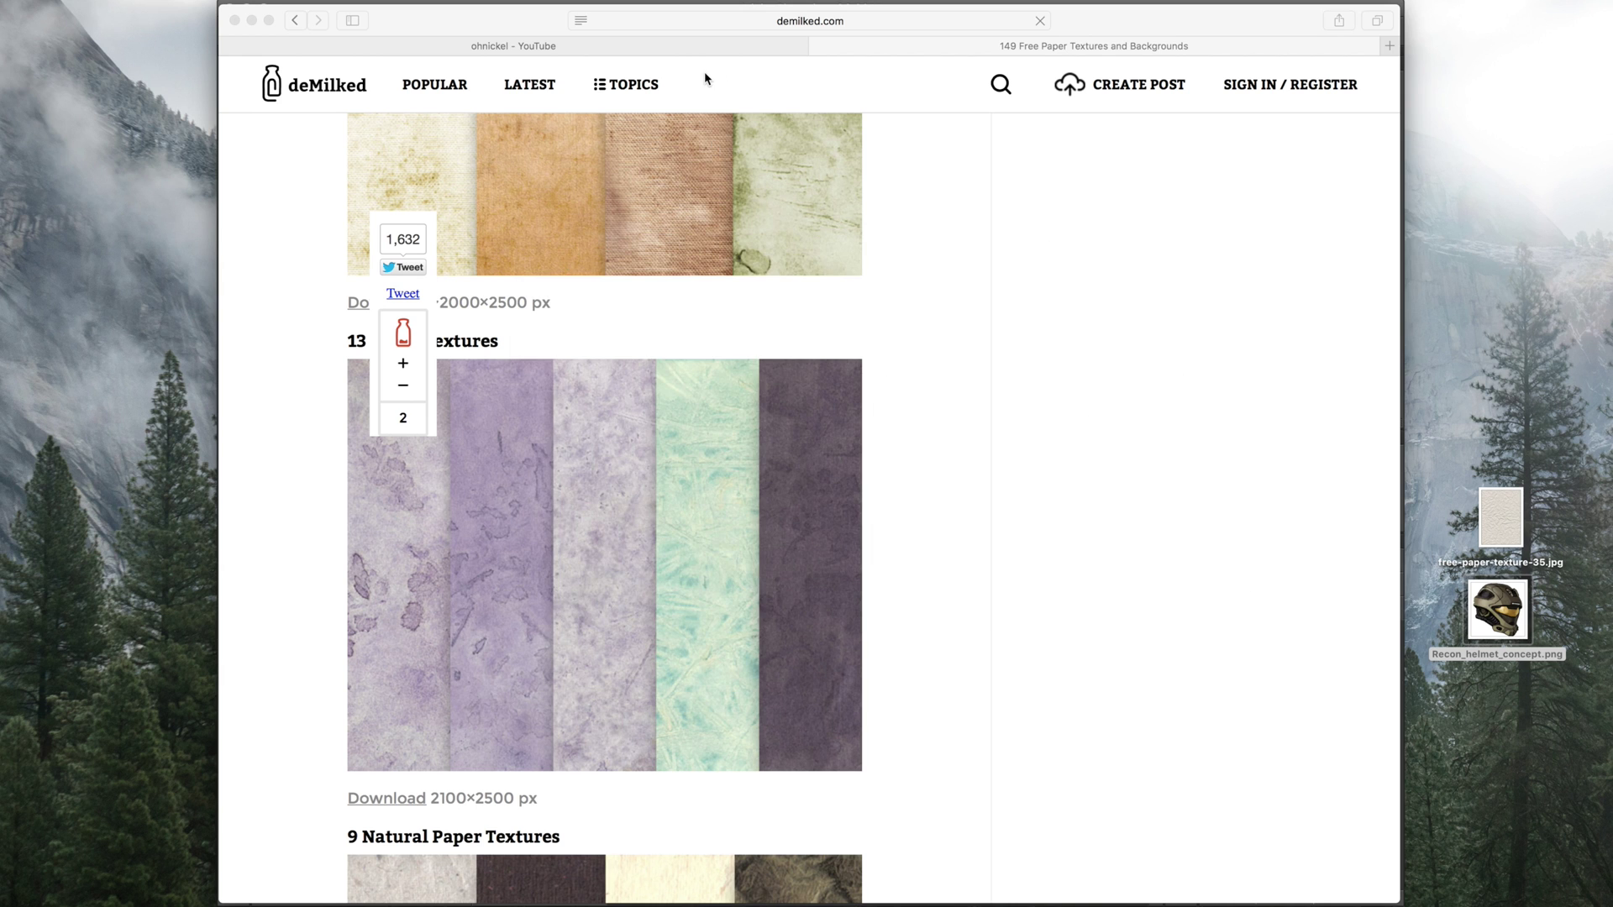
pyautogui.click(702, 47)
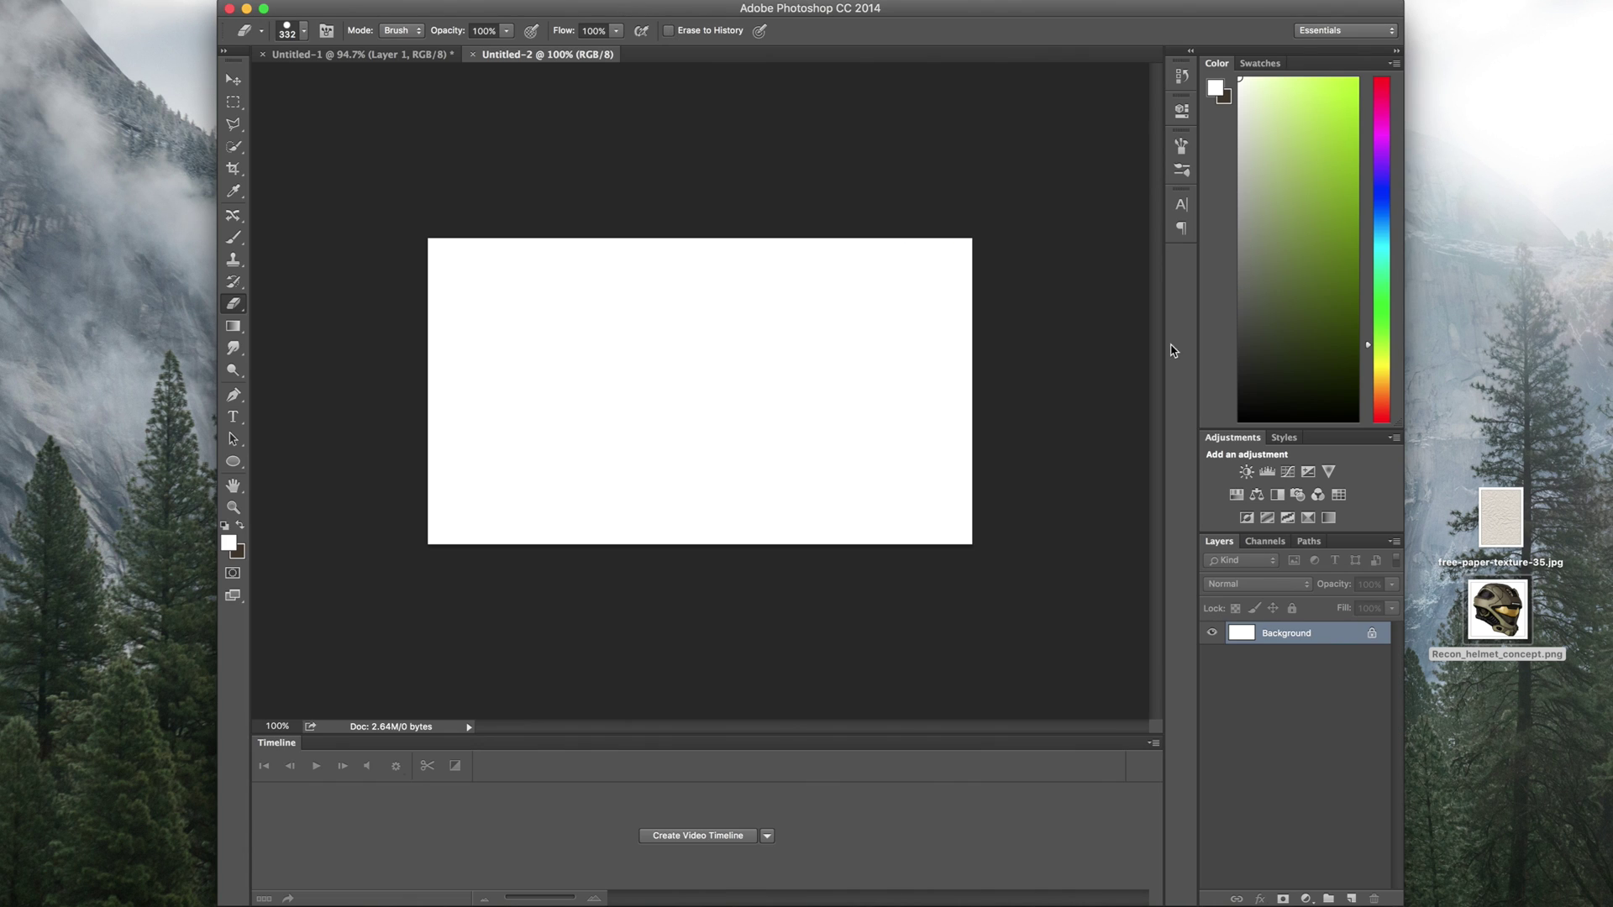
# Place the paper texture on the canvas as a first try, then undo the placement.
pyautogui.moveTo(1501, 517); pyautogui.dragTo(723, 388)
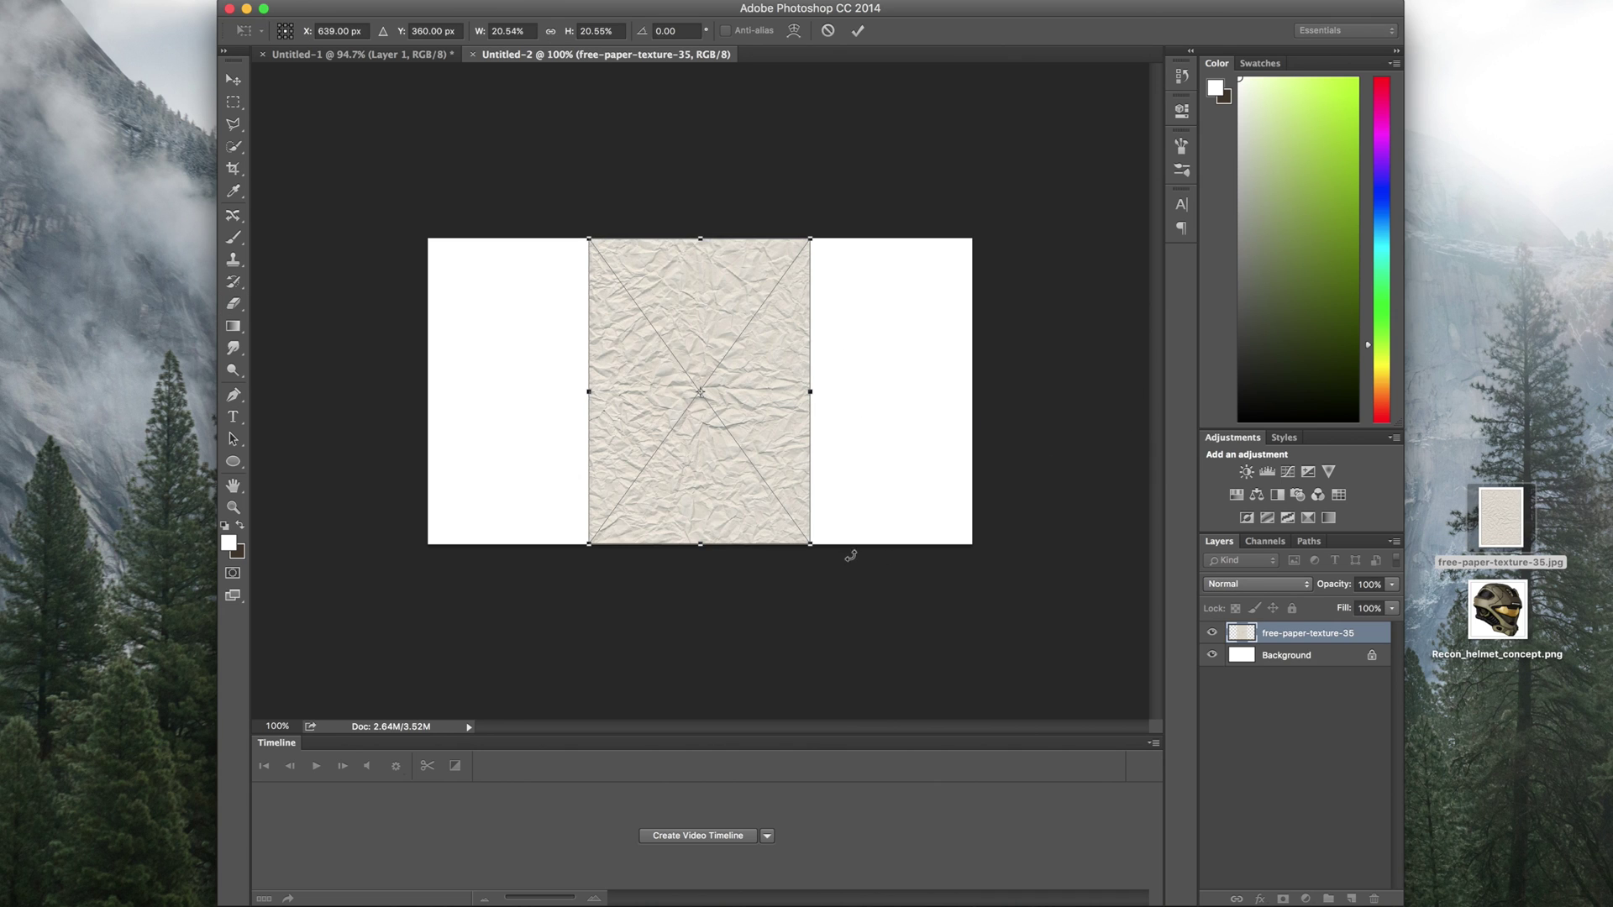
pyautogui.moveTo(809, 512); pyautogui.dragTo(872, 401)
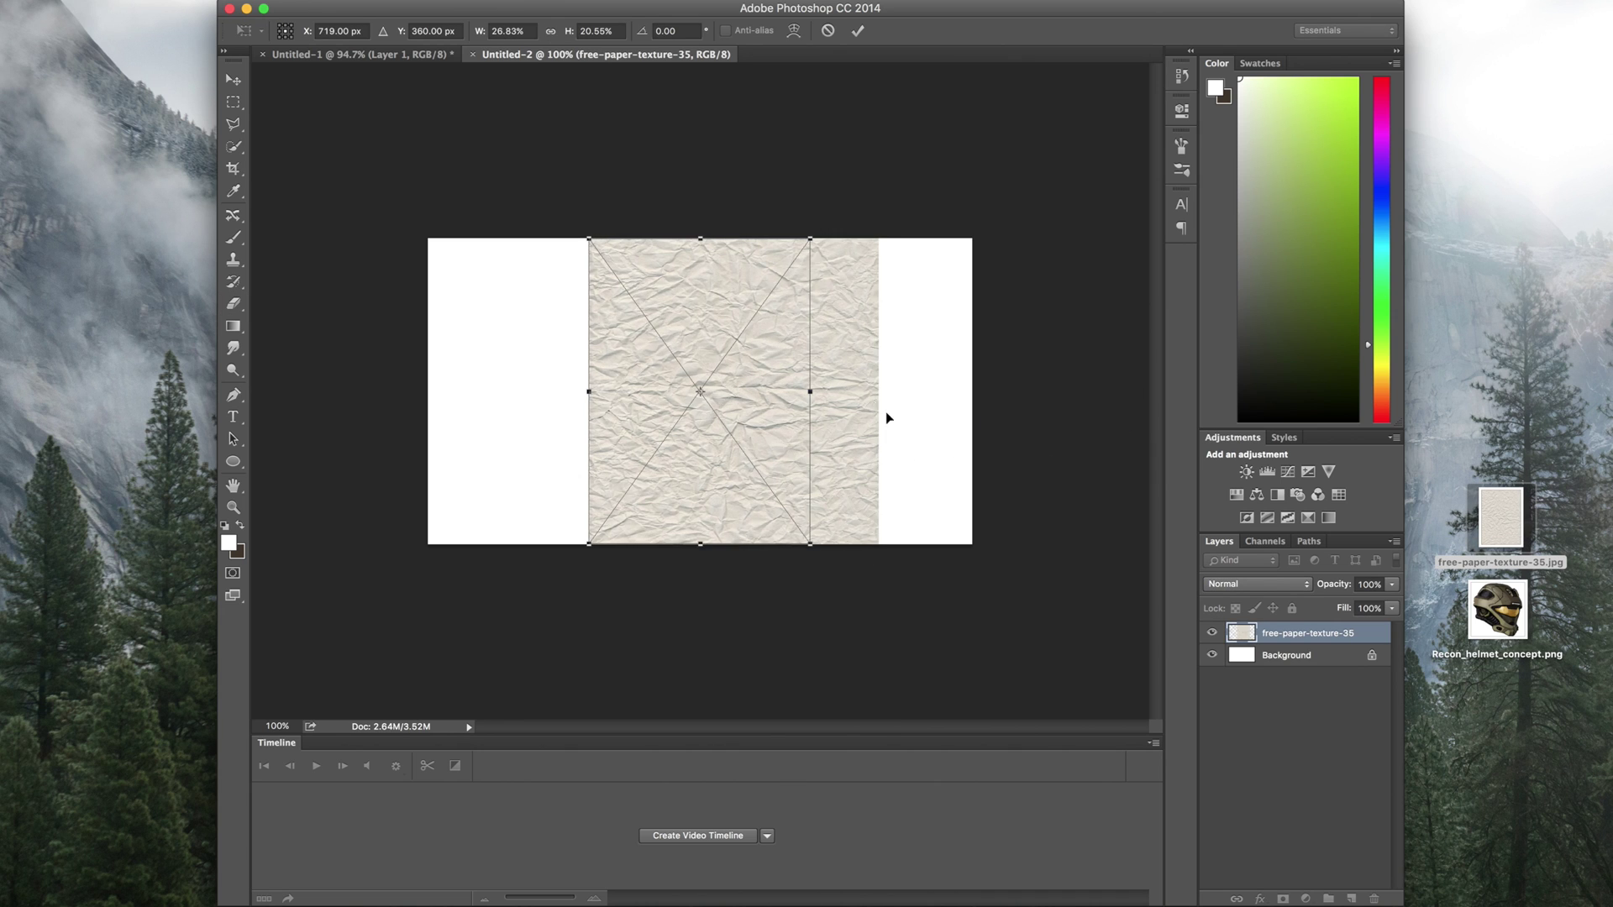
pyautogui.press('super+z')
pyautogui.moveTo(588, 392); pyautogui.dragTo(276, 402)
pyautogui.moveTo(599, 466); pyautogui.dragTo(738, 449)
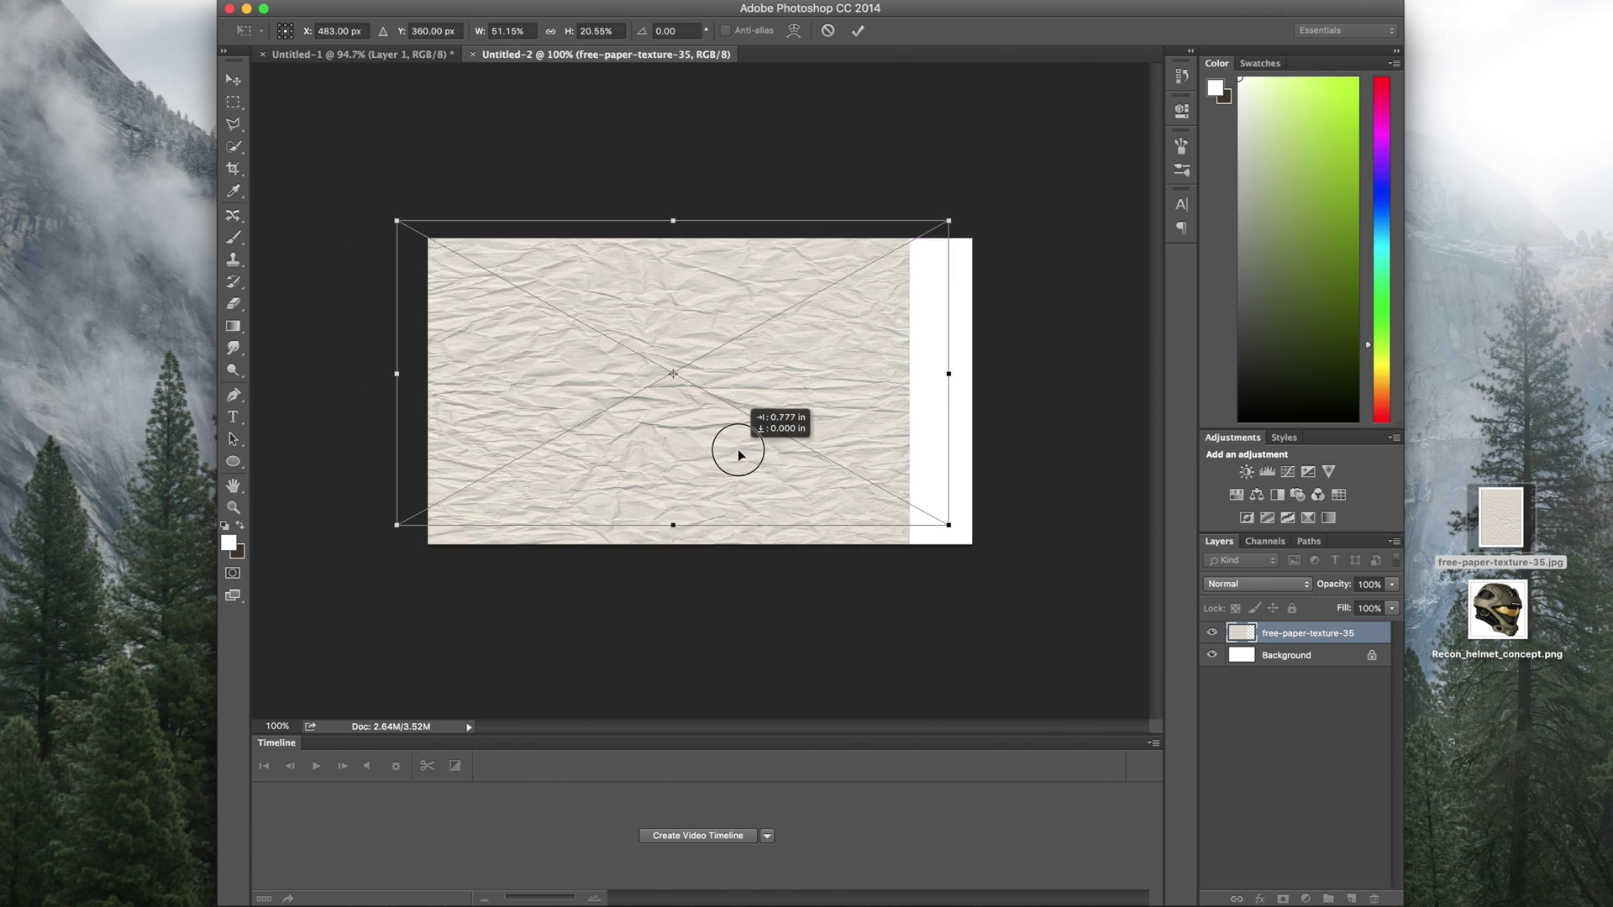
pyautogui.press('e')
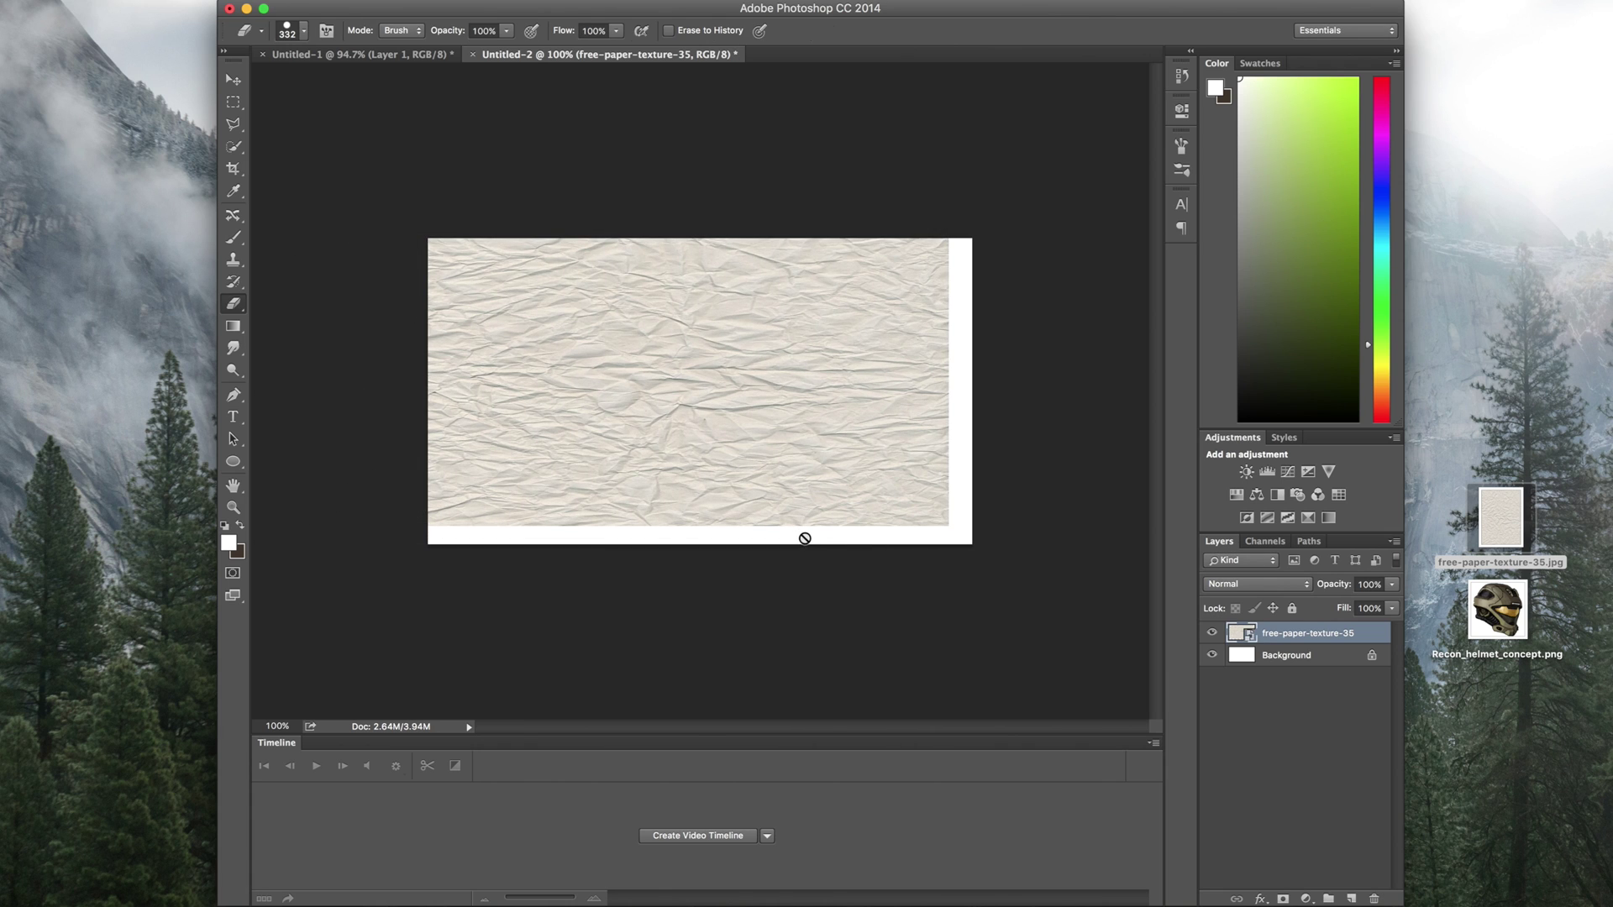
pyautogui.press('super+z')
# Place free-paper-texture-35 rotated -90° and scaled to fill the canvas, then drop in the helmet image.
pyautogui.moveTo(1500, 519); pyautogui.dragTo(887, 476)
pyautogui.moveTo(831, 564); pyautogui.dragTo(951, 203)
pyautogui.moveTo(852, 280); pyautogui.dragTo(1000, 169)
pyautogui.moveTo(893, 361); pyautogui.dragTo(727, 441)
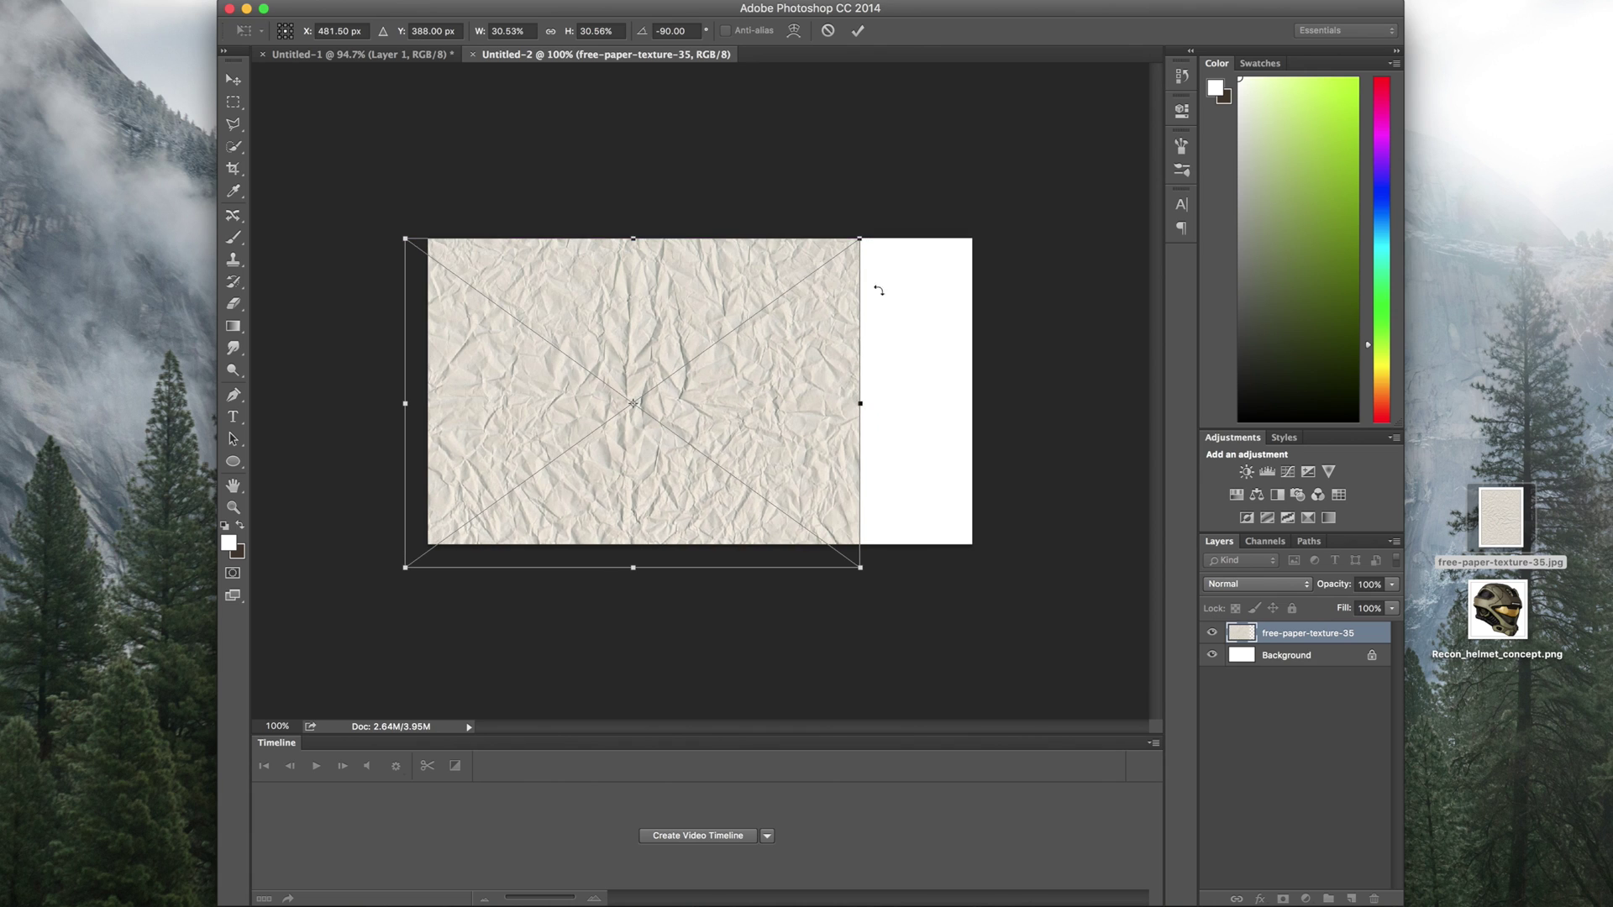
pyautogui.moveTo(853, 245); pyautogui.dragTo(1072, 210)
pyautogui.press('Return')
pyautogui.press('e')
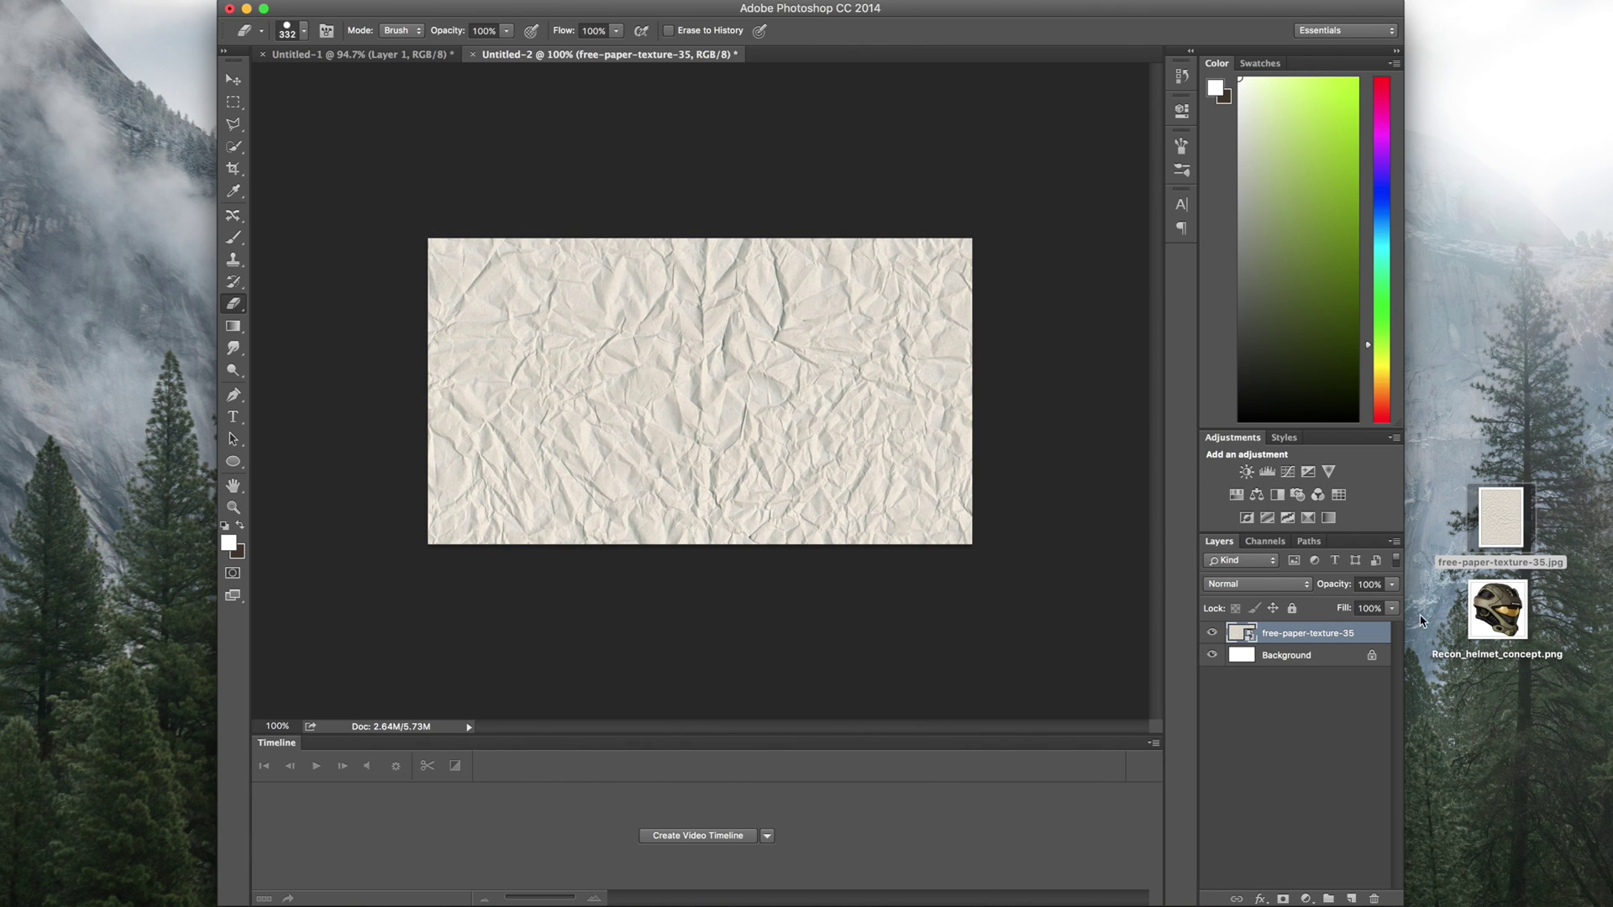
pyautogui.moveTo(1500, 617); pyautogui.dragTo(703, 364)
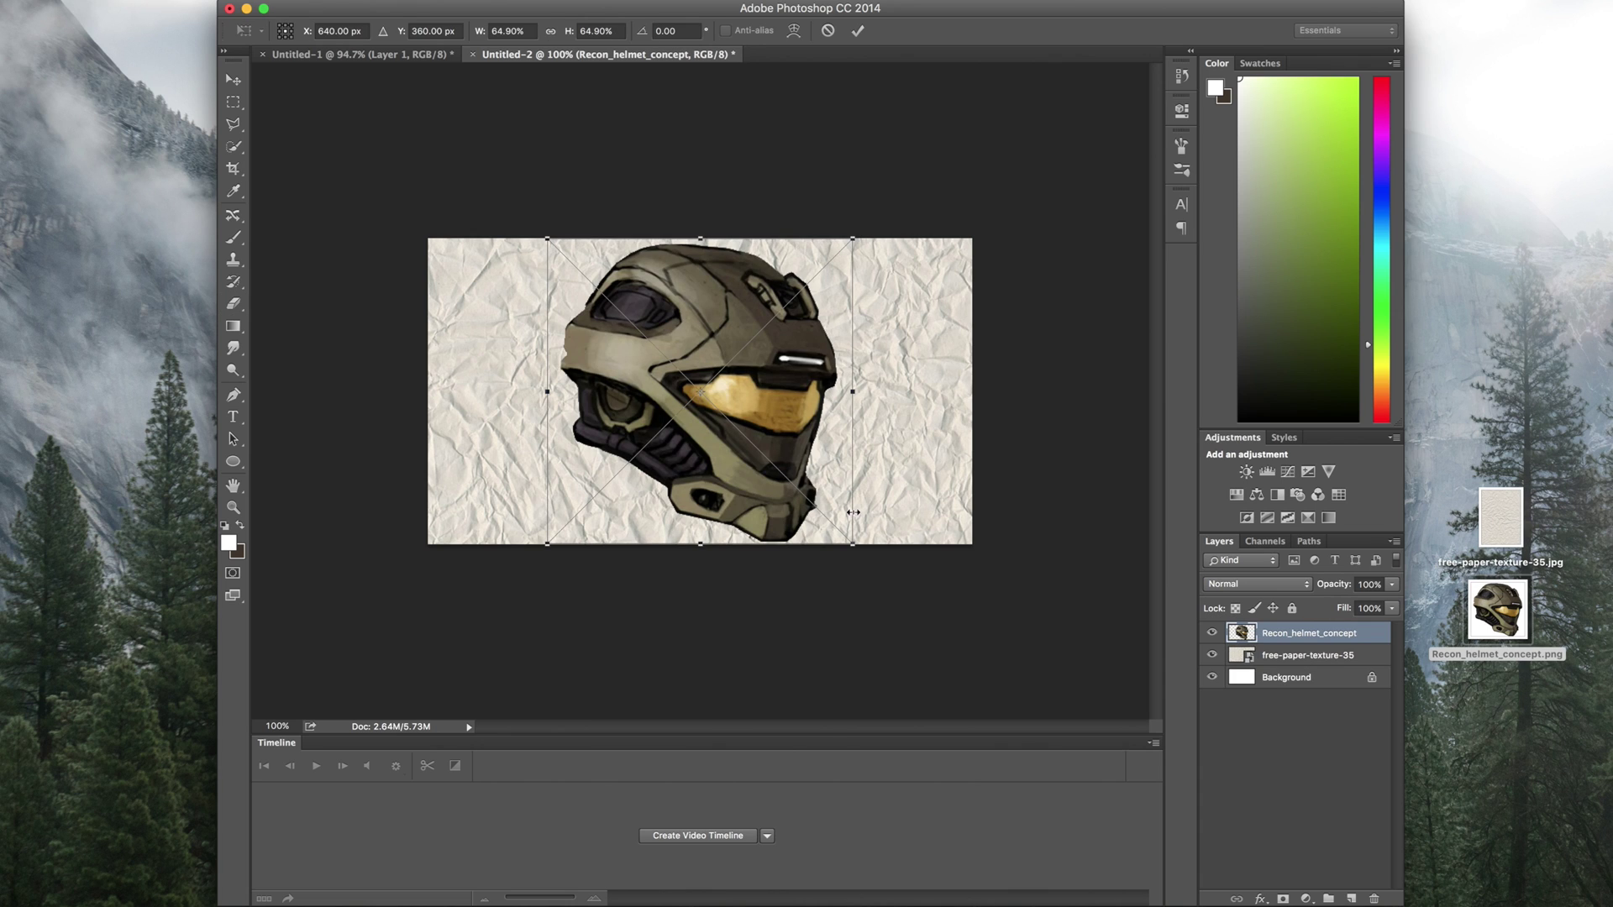
# Scale the helmet down to about 42.55% and centre it on the crumpled paper.
pyautogui.moveTo(850, 544); pyautogui.dragTo(814, 504)
pyautogui.moveTo(721, 428); pyautogui.dragTo(732, 445)
pyautogui.moveTo(819, 521); pyautogui.dragTo(794, 493)
pyautogui.press('e')
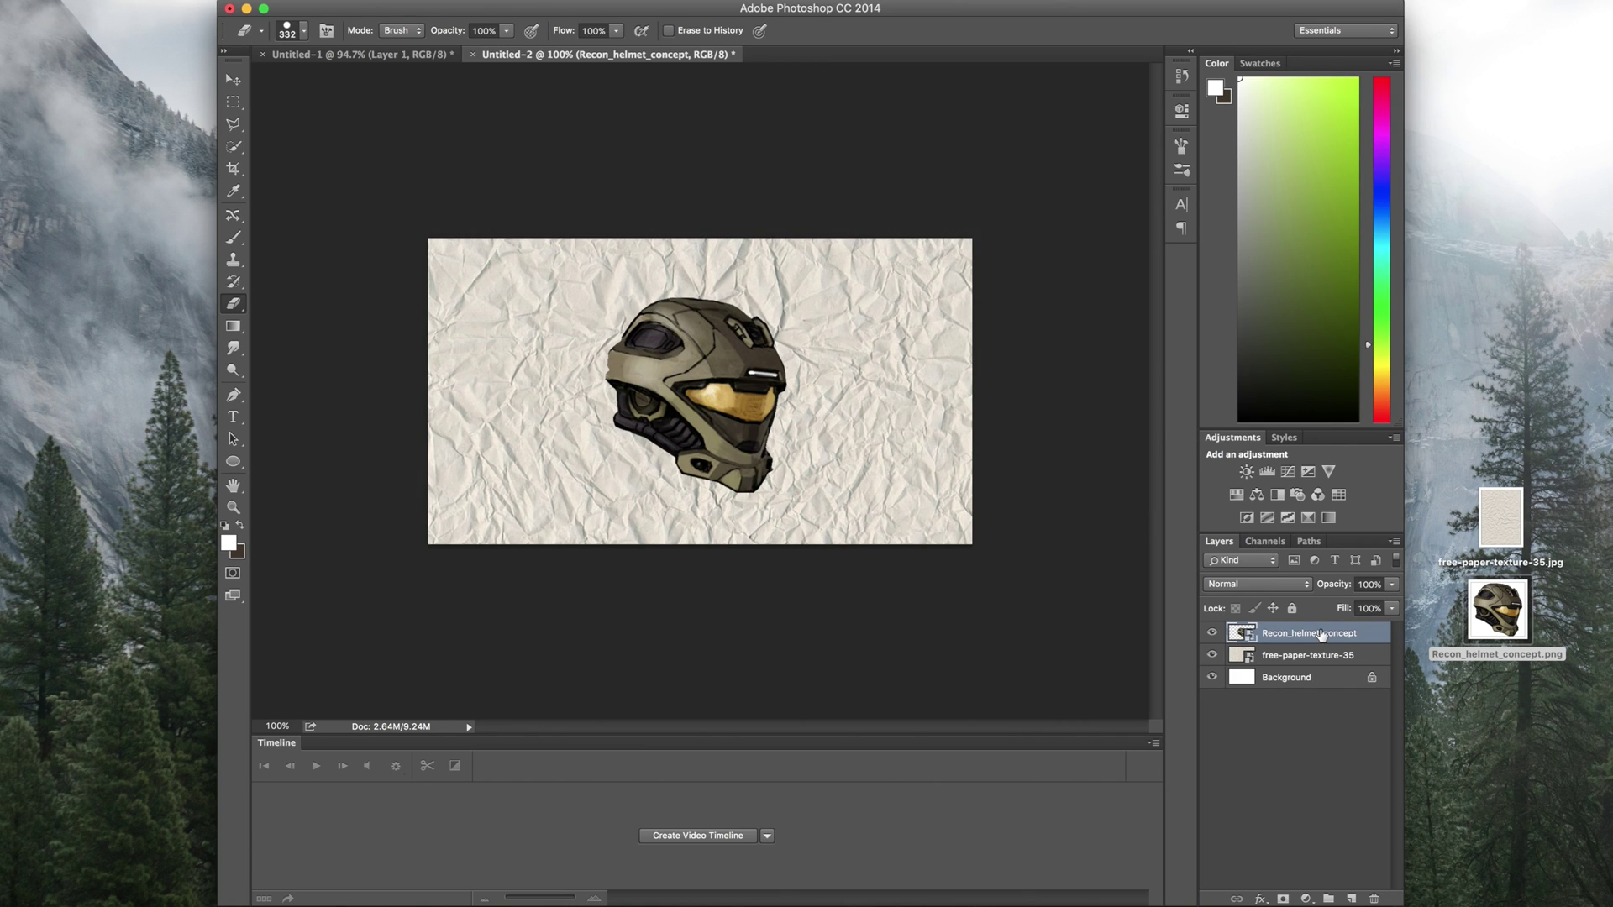
# Add a black stroke to the helmet layer and convert it to a smart object.
pyautogui.doubleClick(1367, 638)
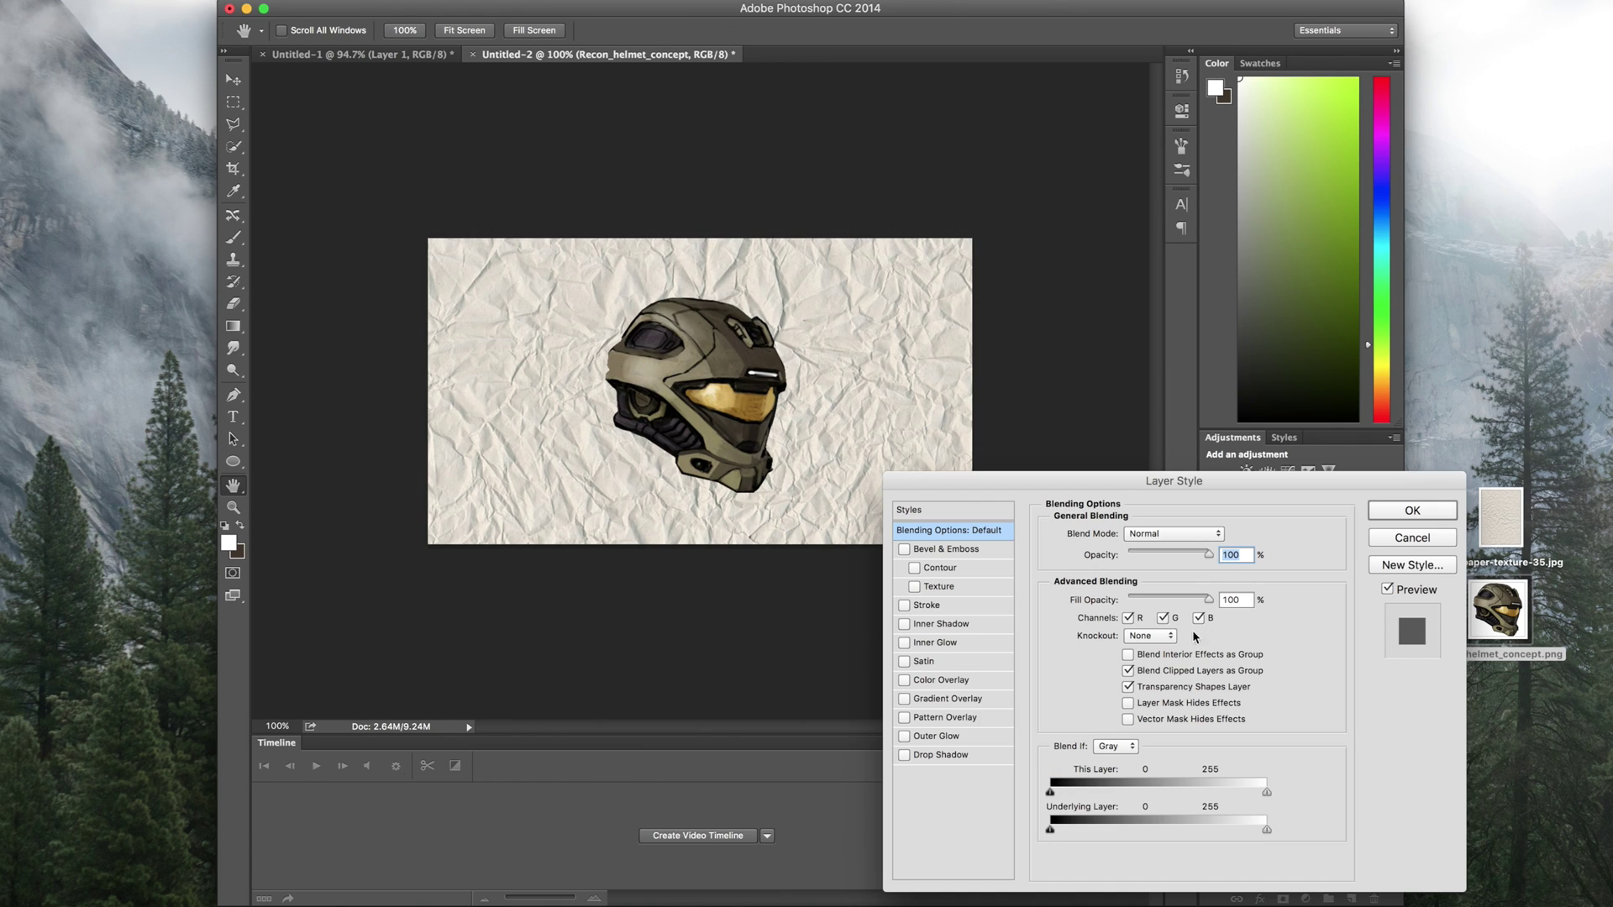
pyautogui.click(917, 606)
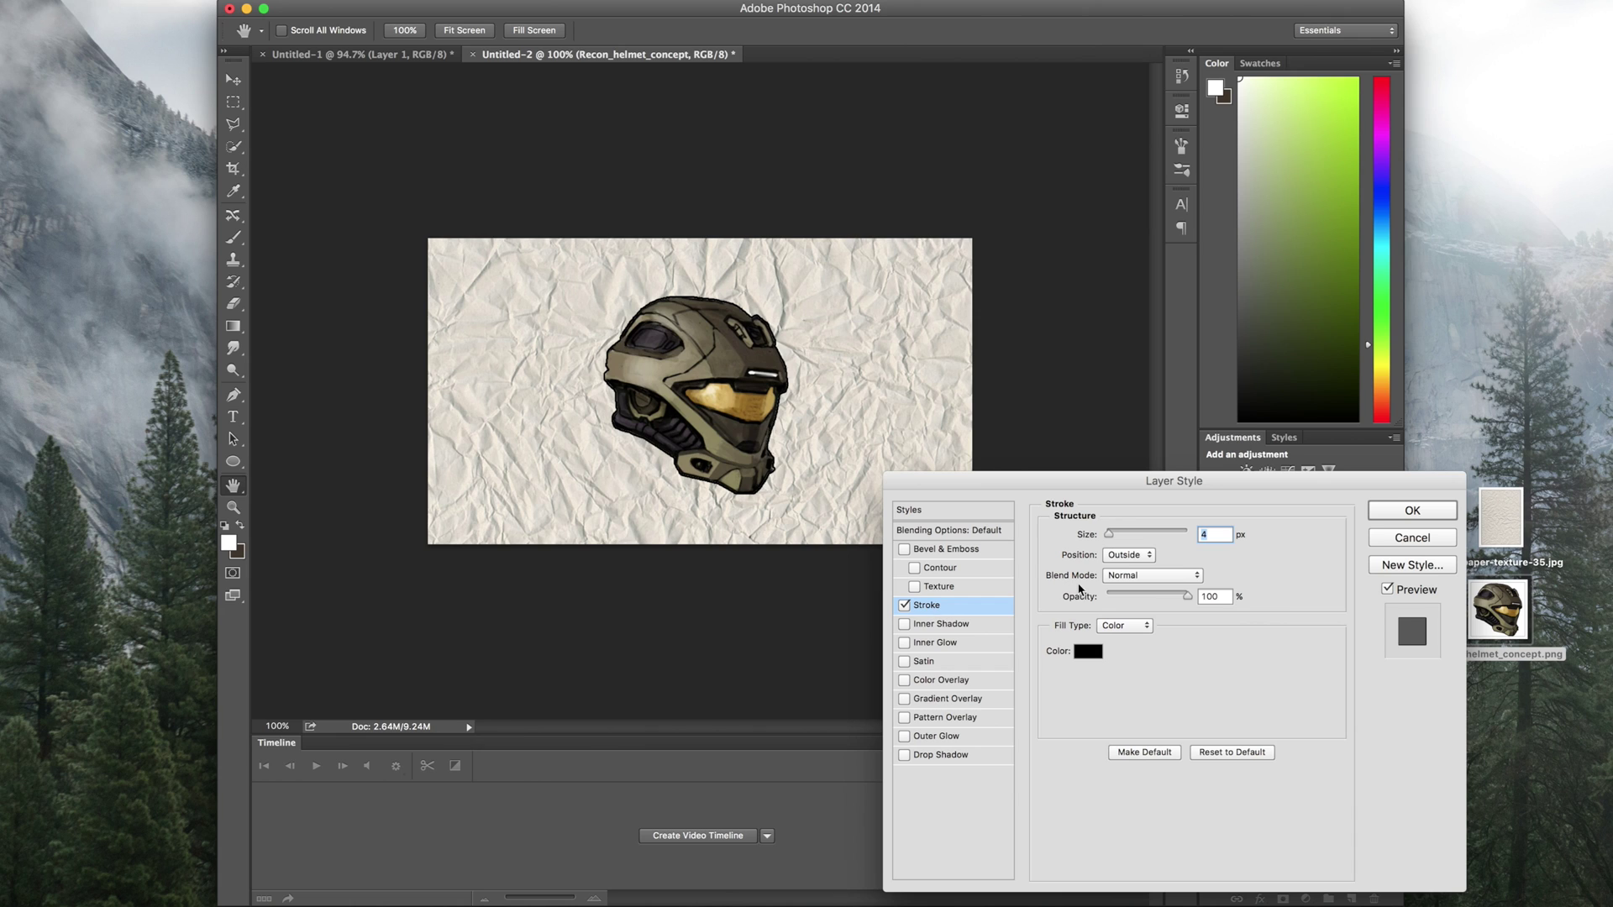
pyautogui.moveTo(1115, 532)
pyautogui.mouseDown()
pyautogui.moveTo(1132, 532)
pyautogui.moveTo(1114, 536)
pyautogui.mouseUp()
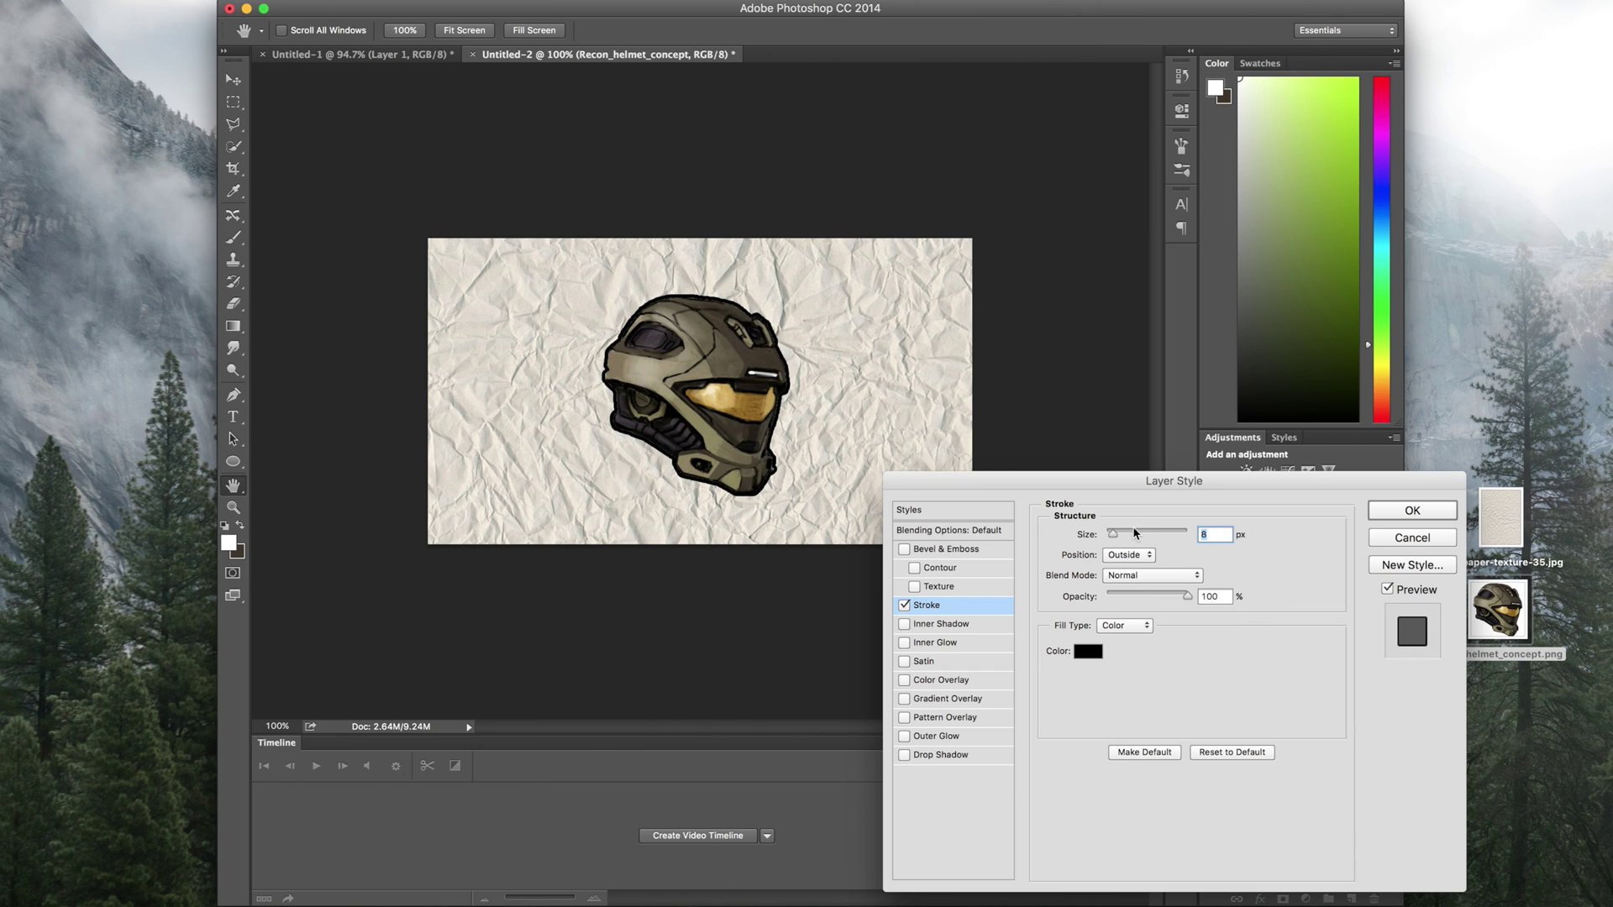
pyautogui.click(1415, 509)
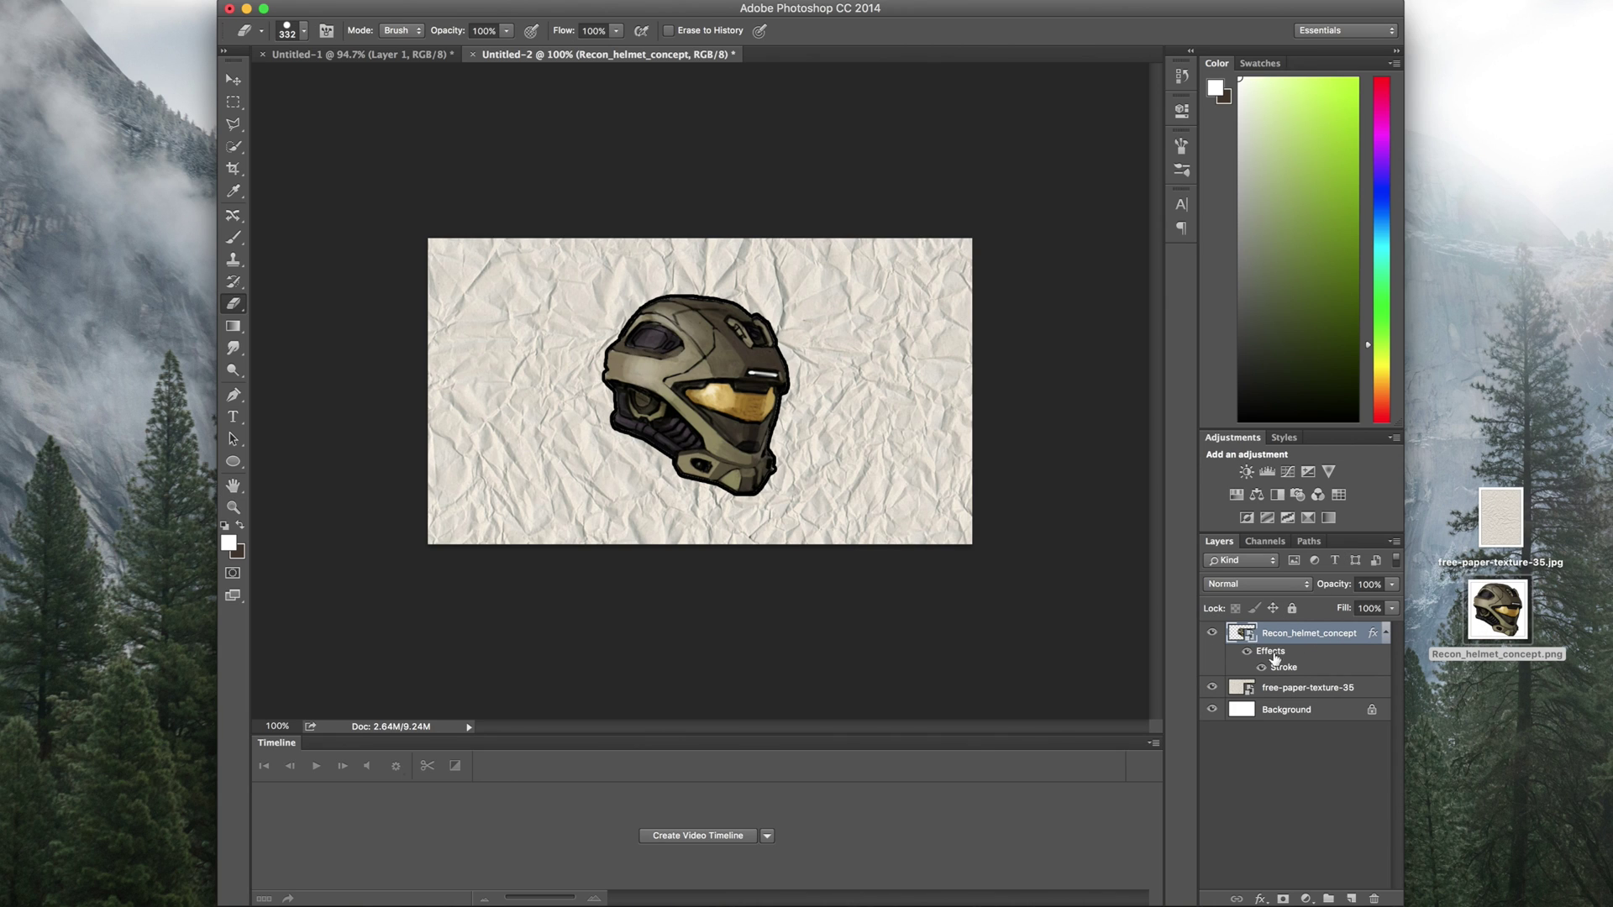
pyautogui.rightClick(1321, 645)
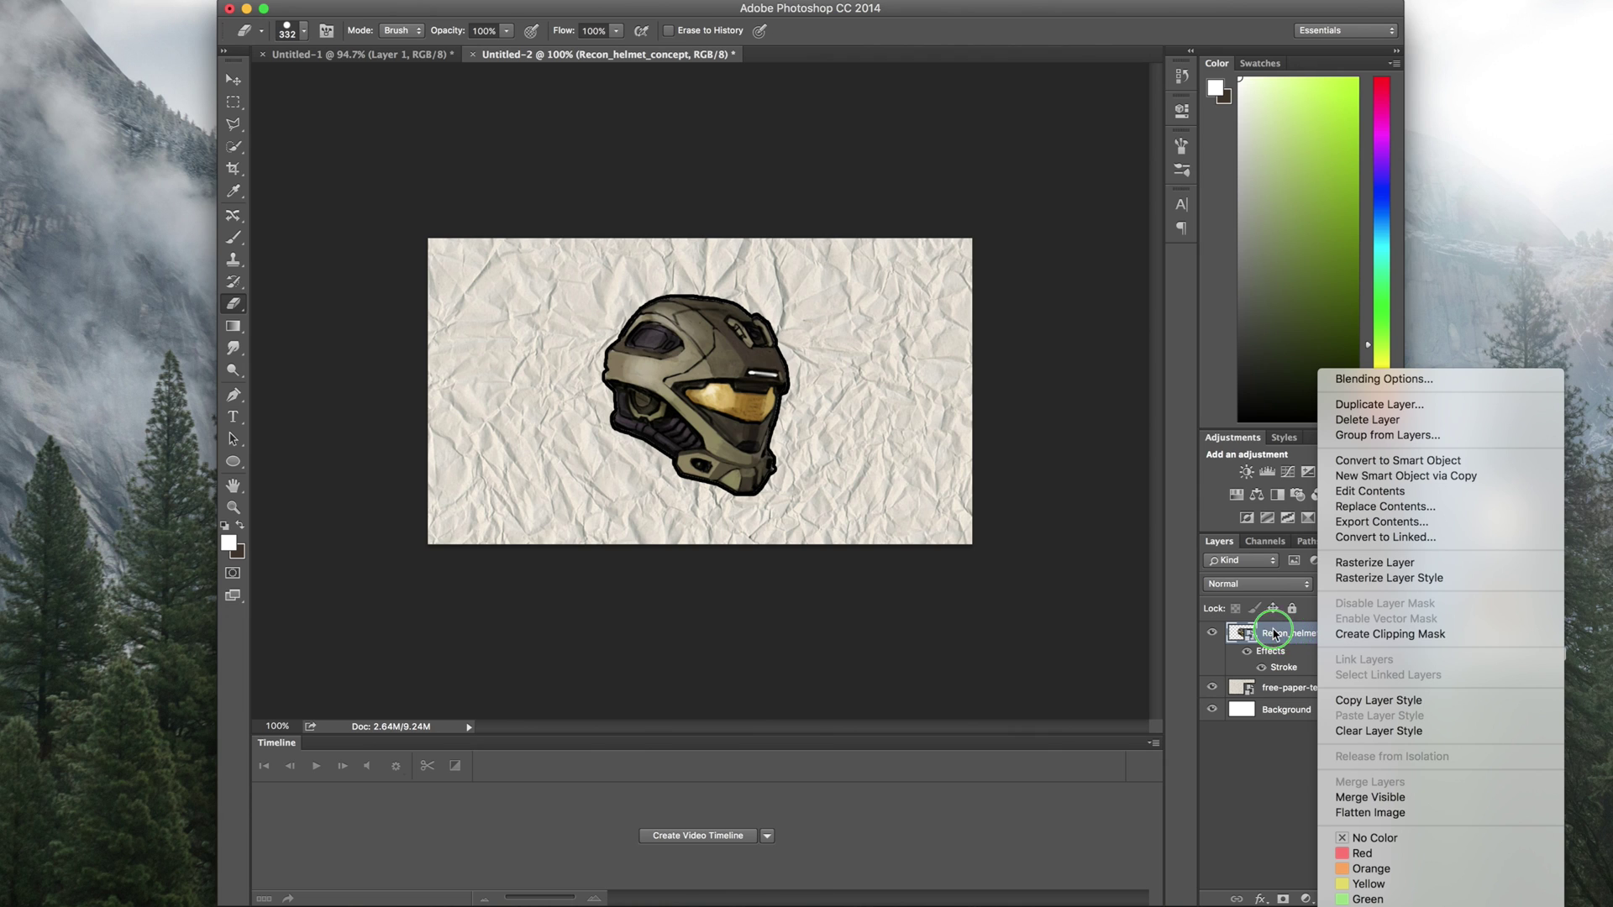
pyautogui.click(1424, 472)
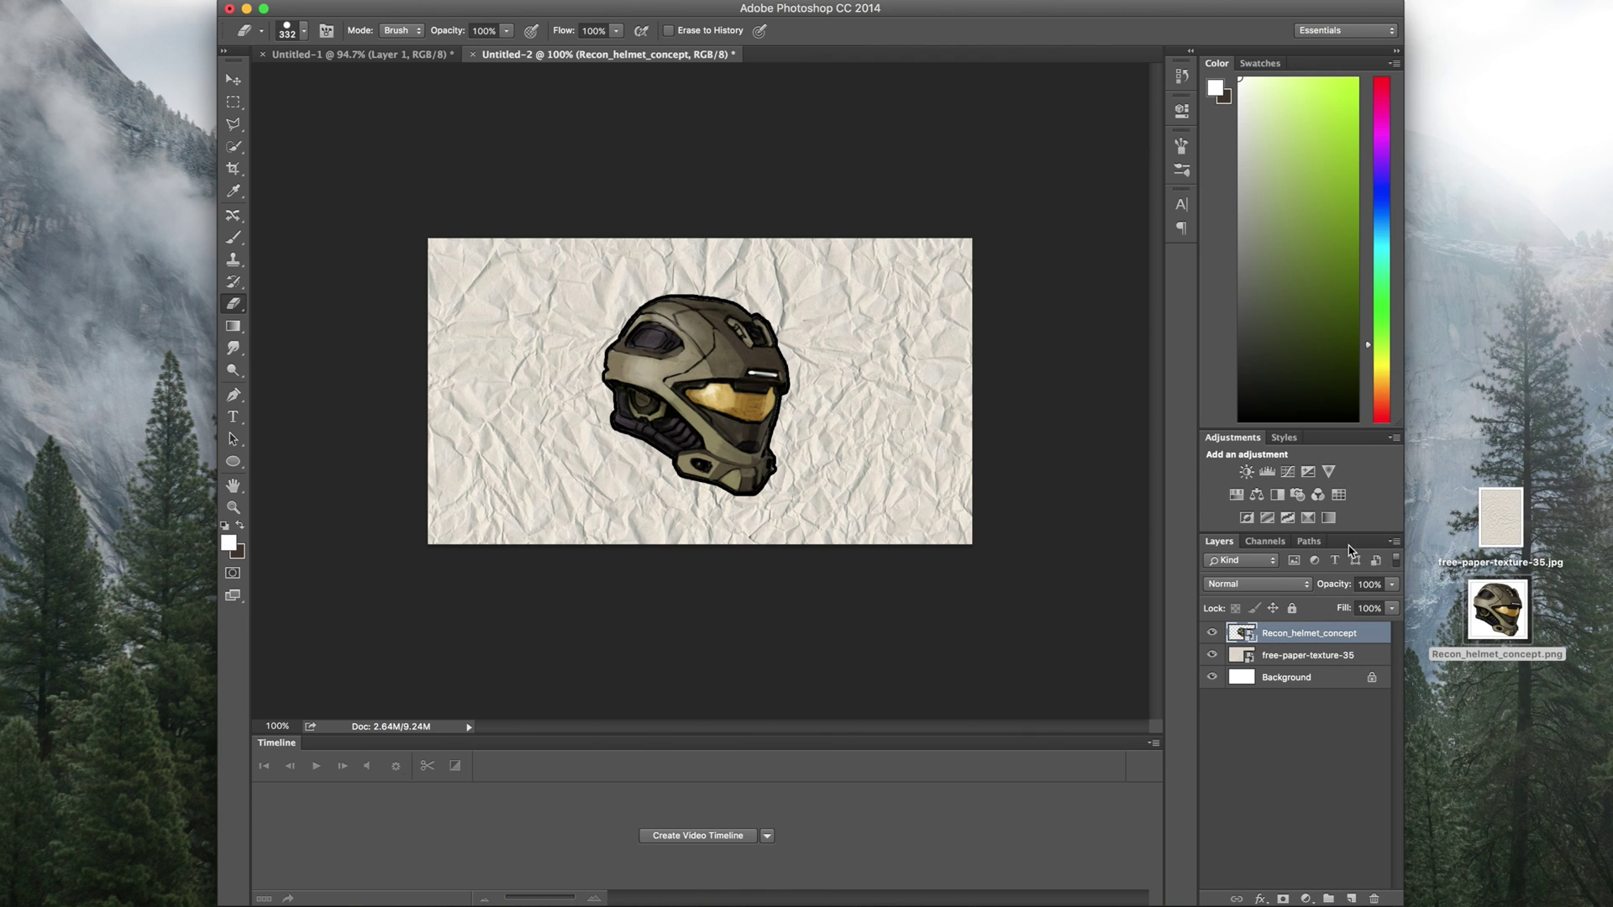
# Add an 18 px white outside stroke around the helmet smart object.
pyautogui.doubleClick(1361, 632)
pyautogui.click(930, 609)
pyautogui.click(1088, 652)
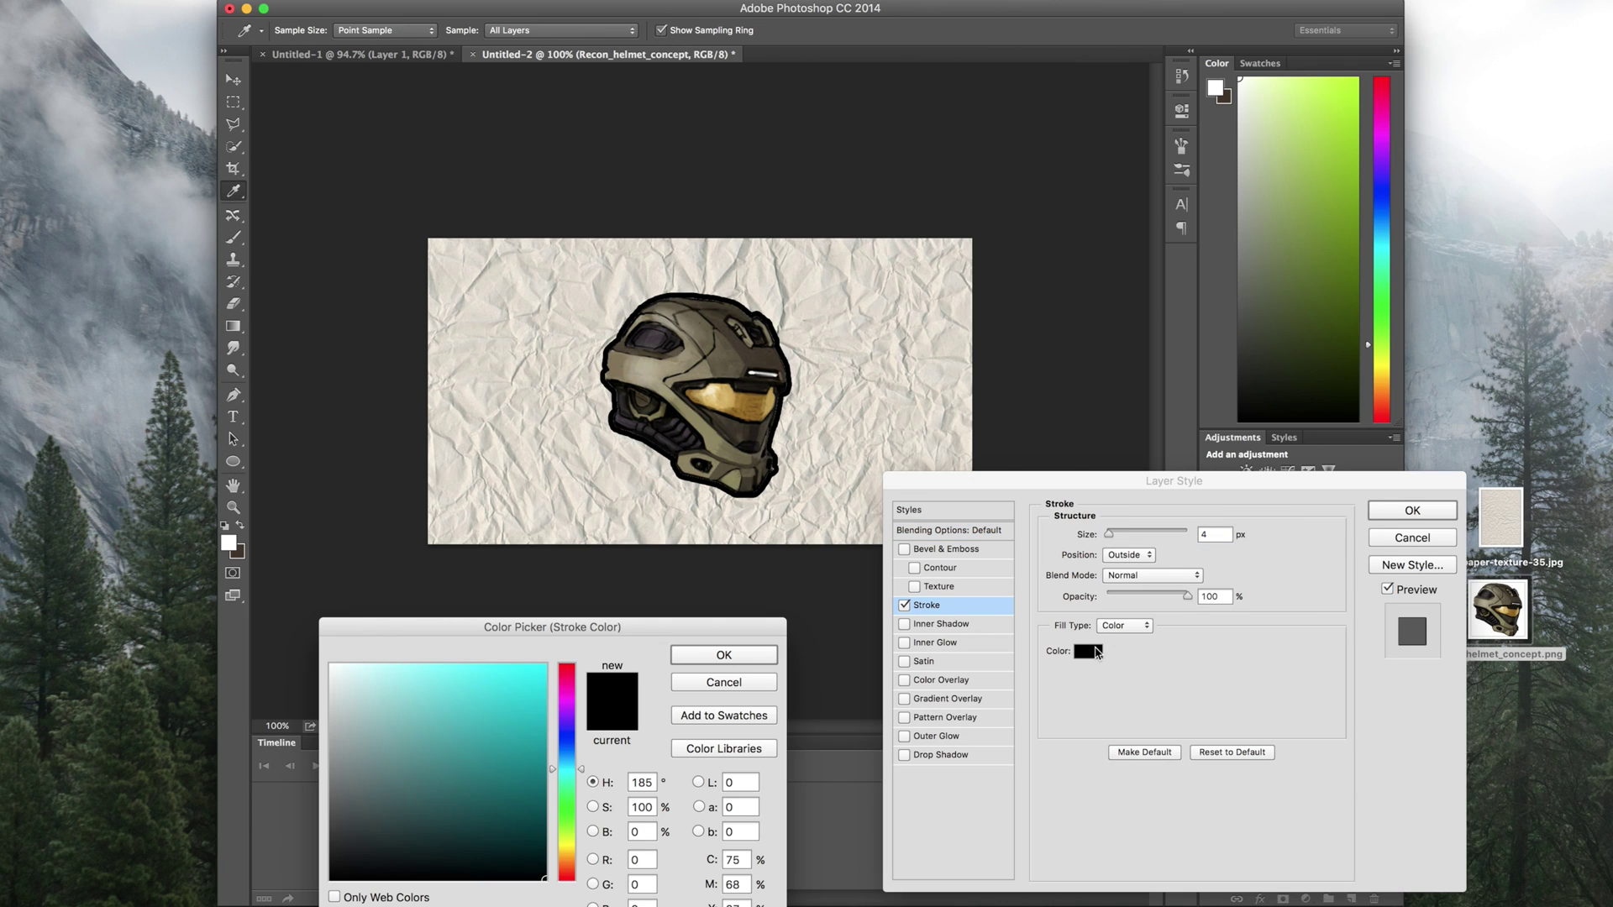
pyautogui.click(331, 664)
pyautogui.click(762, 657)
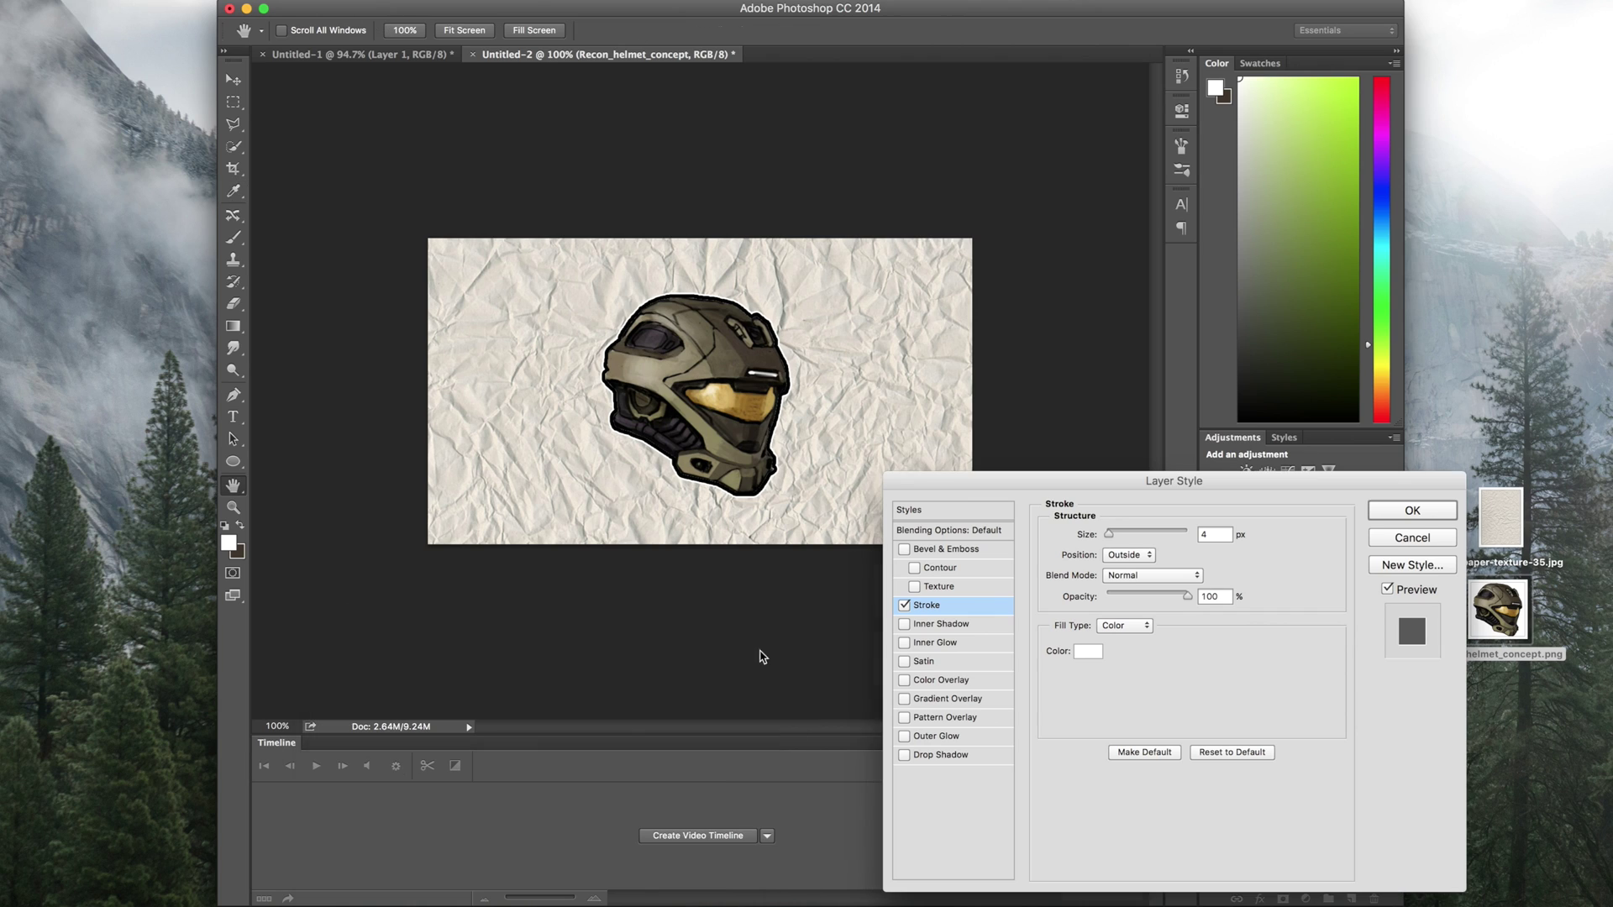
pyautogui.moveTo(1110, 533); pyautogui.dragTo(1118, 535)
pyautogui.press('Return')
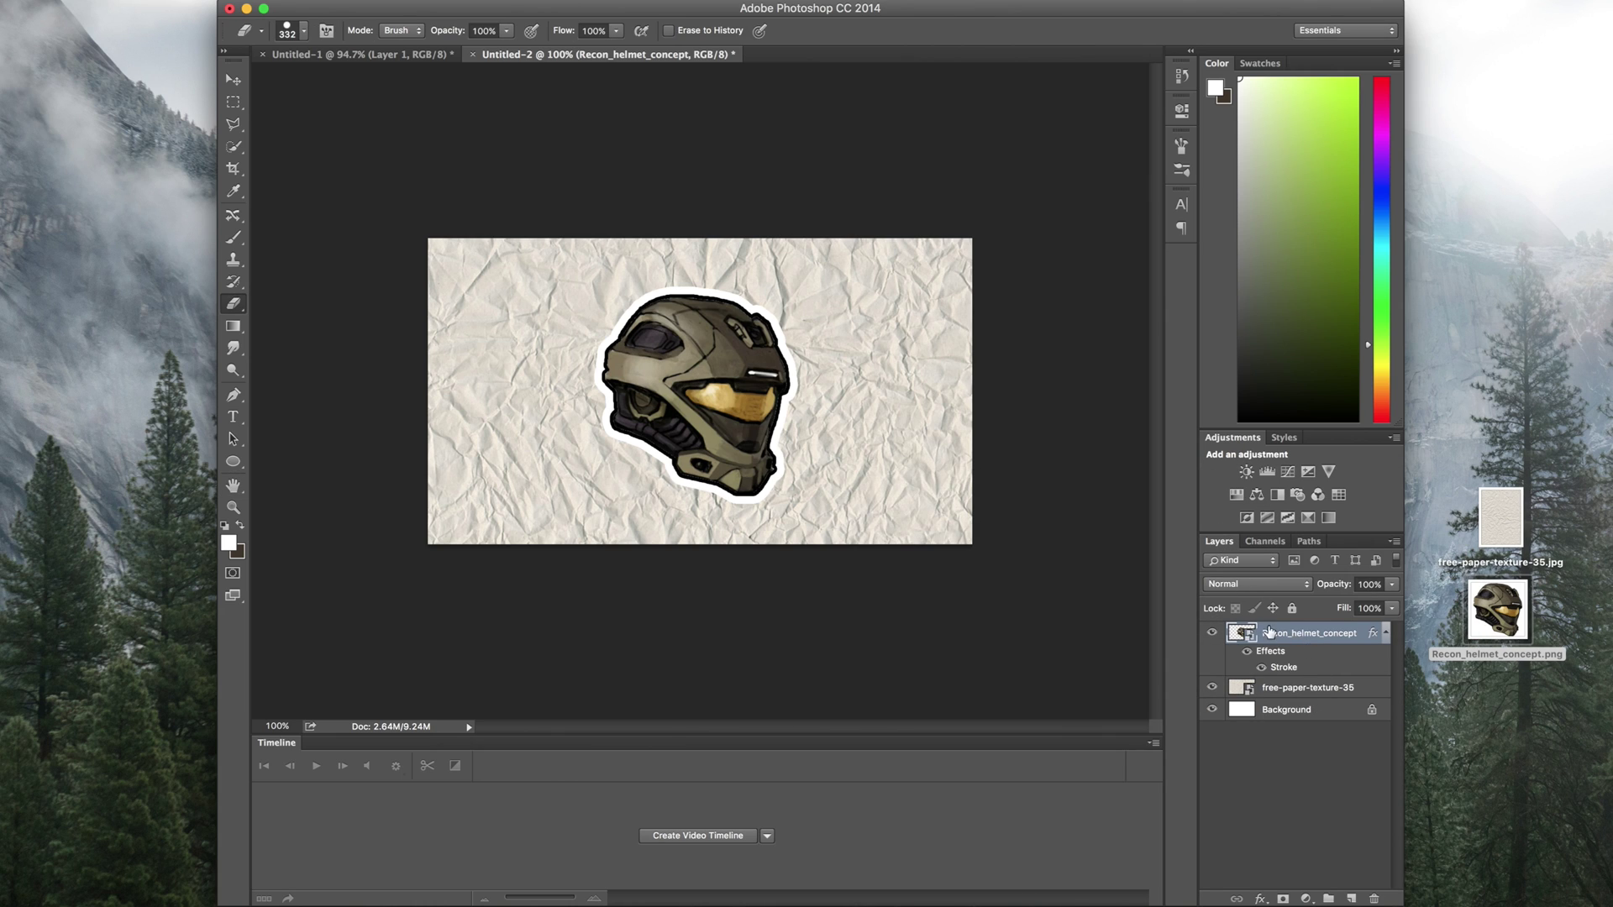
# Add a Drop Shadow to the helmet with 36 px distance and 16 px size.
pyautogui.doubleClick(1311, 632)
pyautogui.doubleClick(1230, 646)
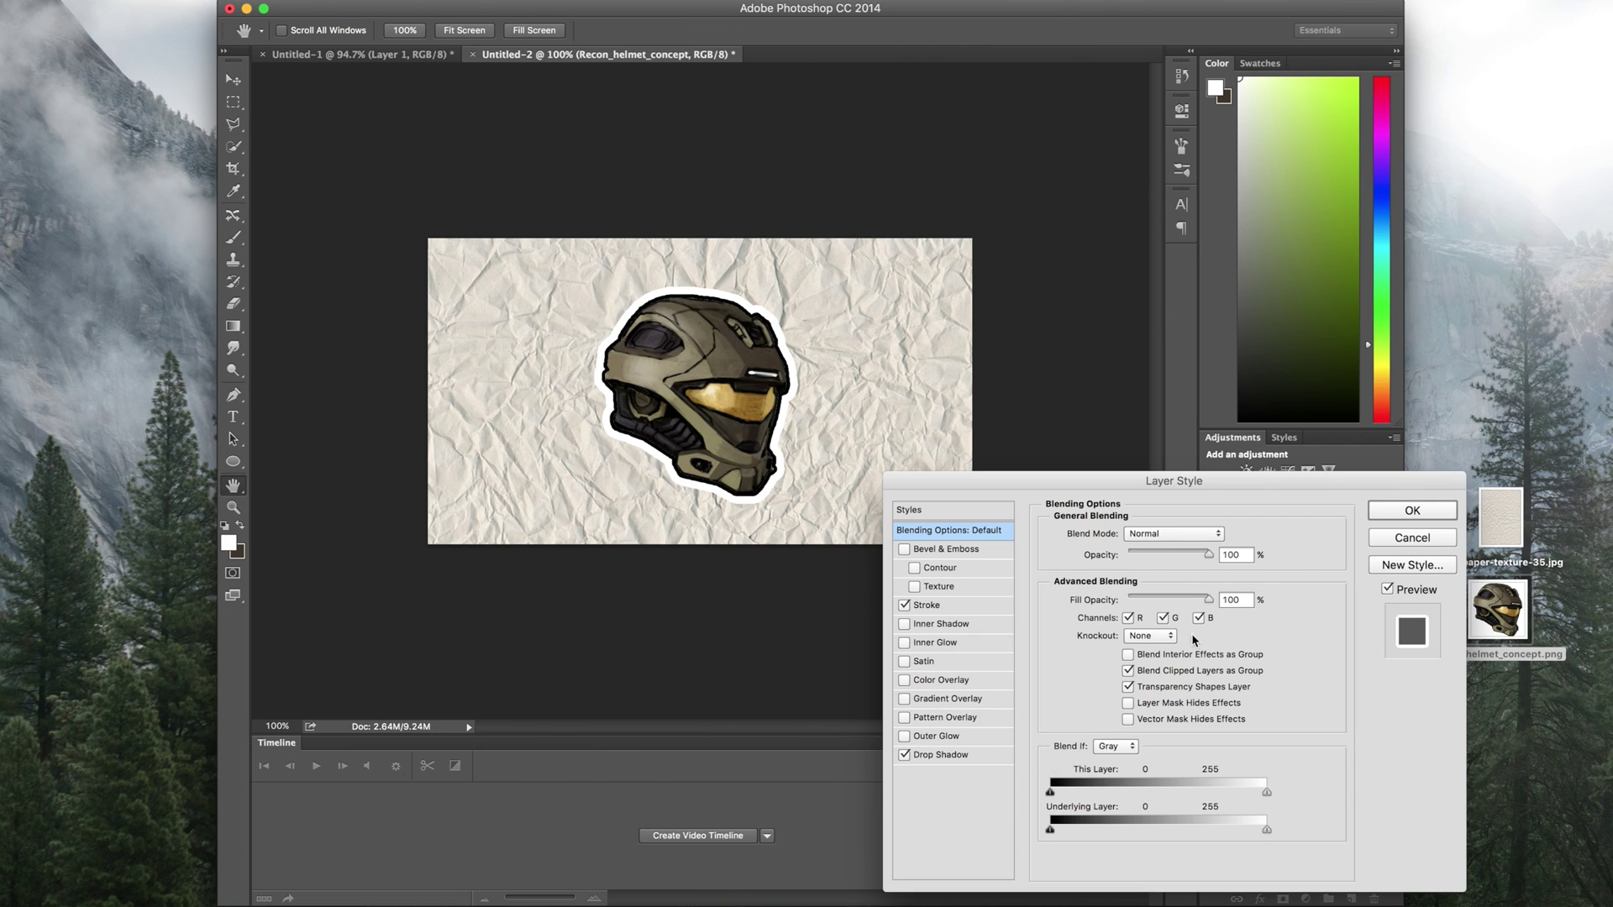
pyautogui.click(979, 755)
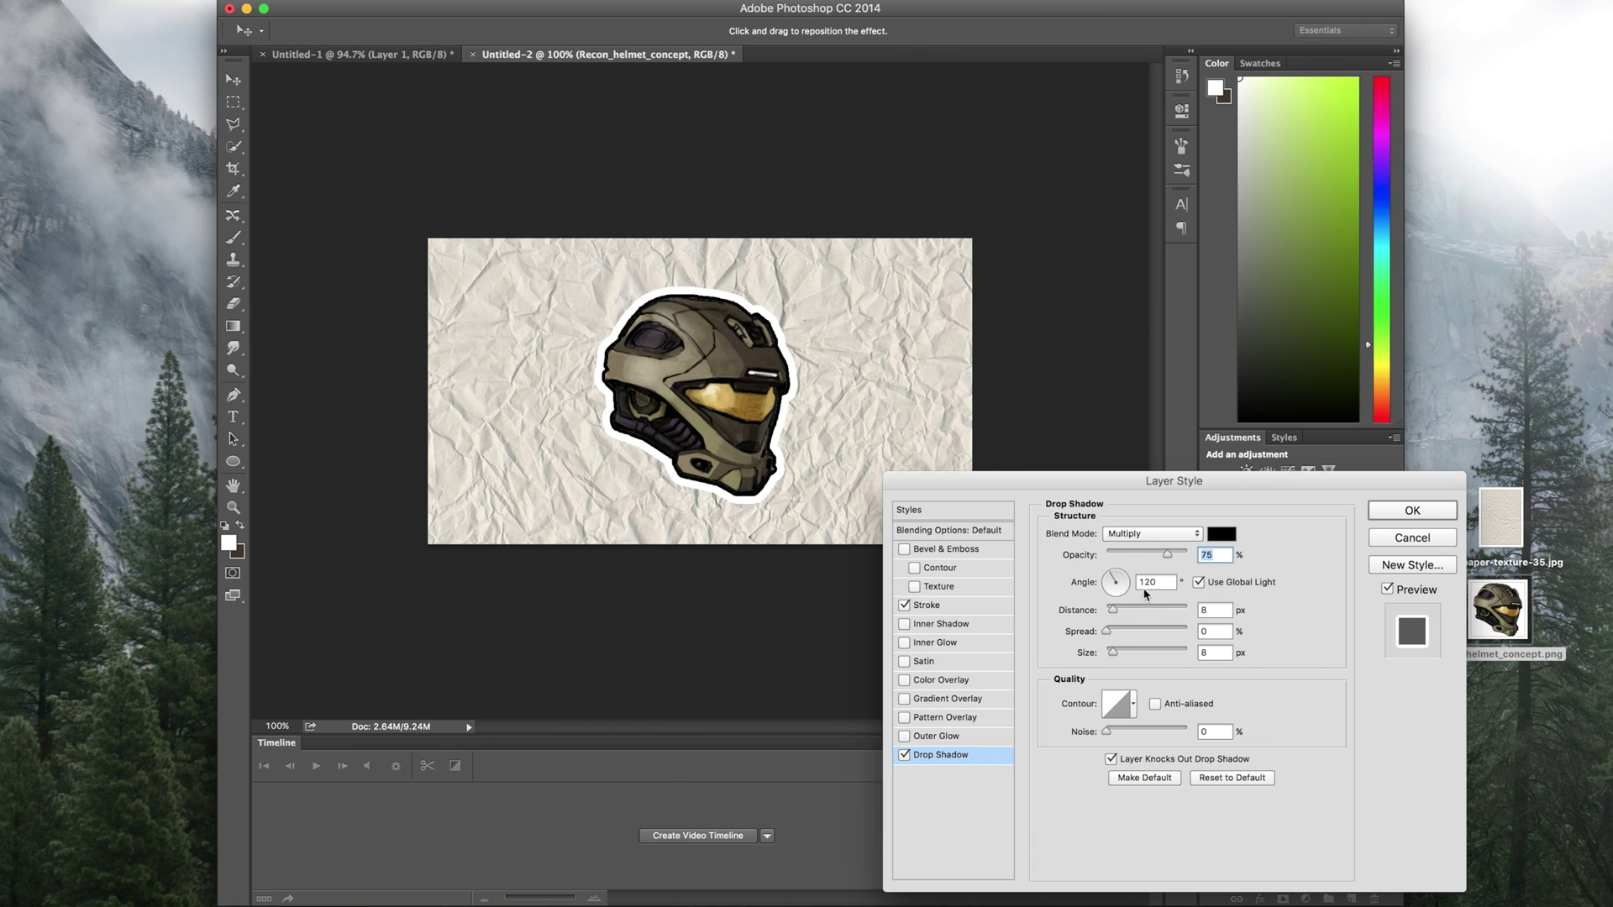
pyautogui.moveTo(1113, 607)
pyautogui.mouseDown()
pyautogui.moveTo(1136, 608)
pyautogui.moveTo(1107, 591)
pyautogui.moveTo(1139, 594)
pyautogui.moveTo(1124, 577)
pyautogui.mouseUp()
pyautogui.moveTo(1112, 651); pyautogui.dragTo(1117, 652)
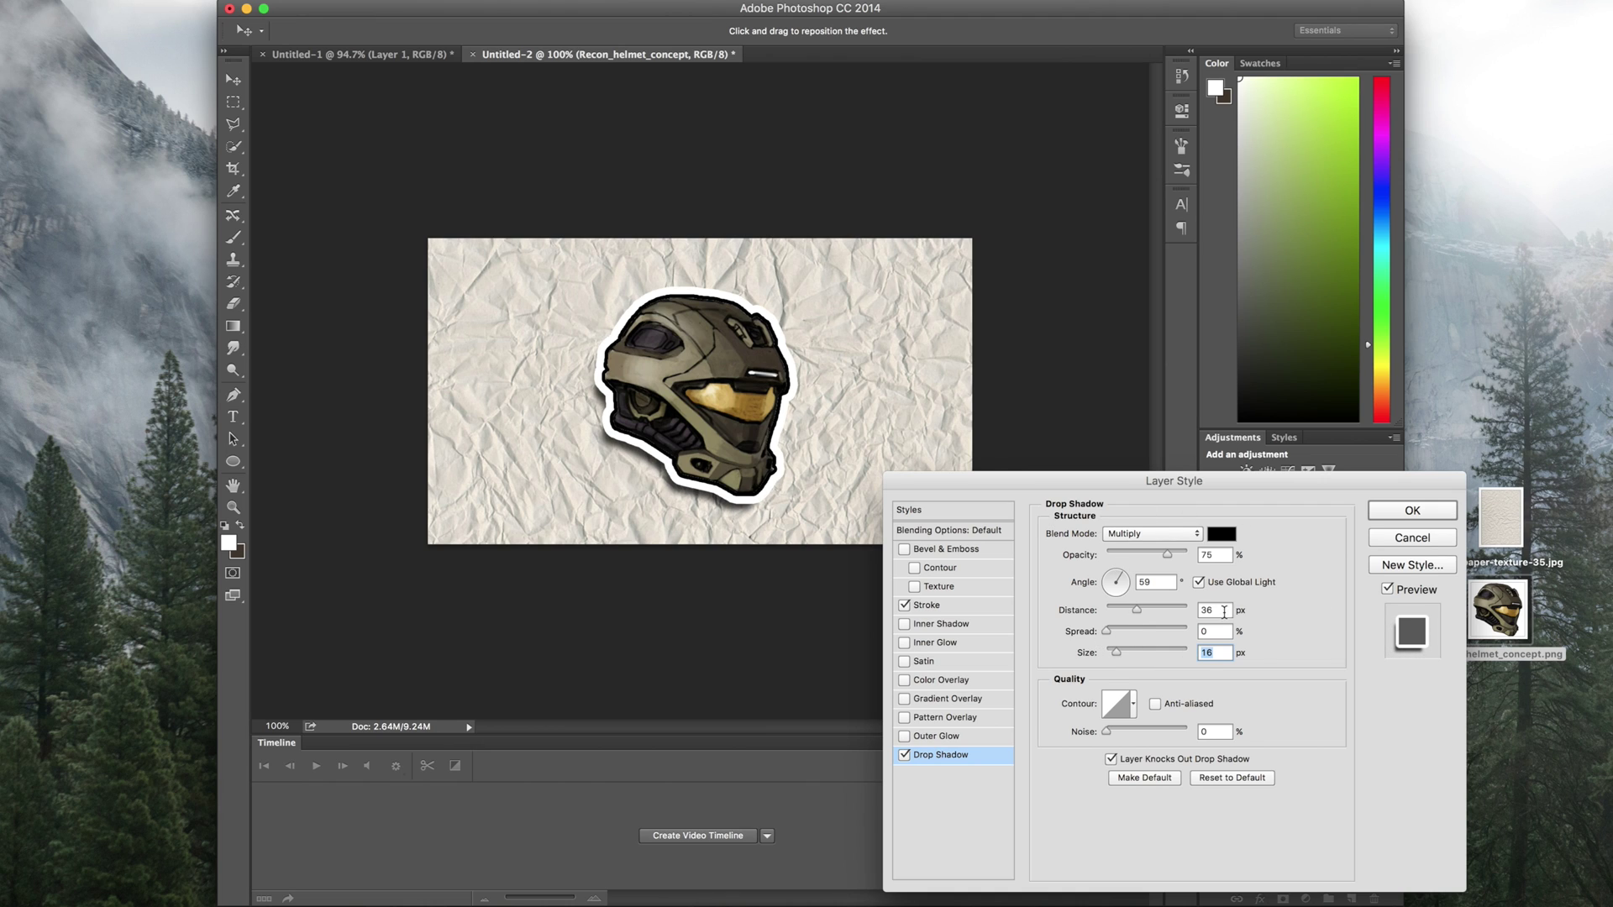
pyautogui.click(1411, 510)
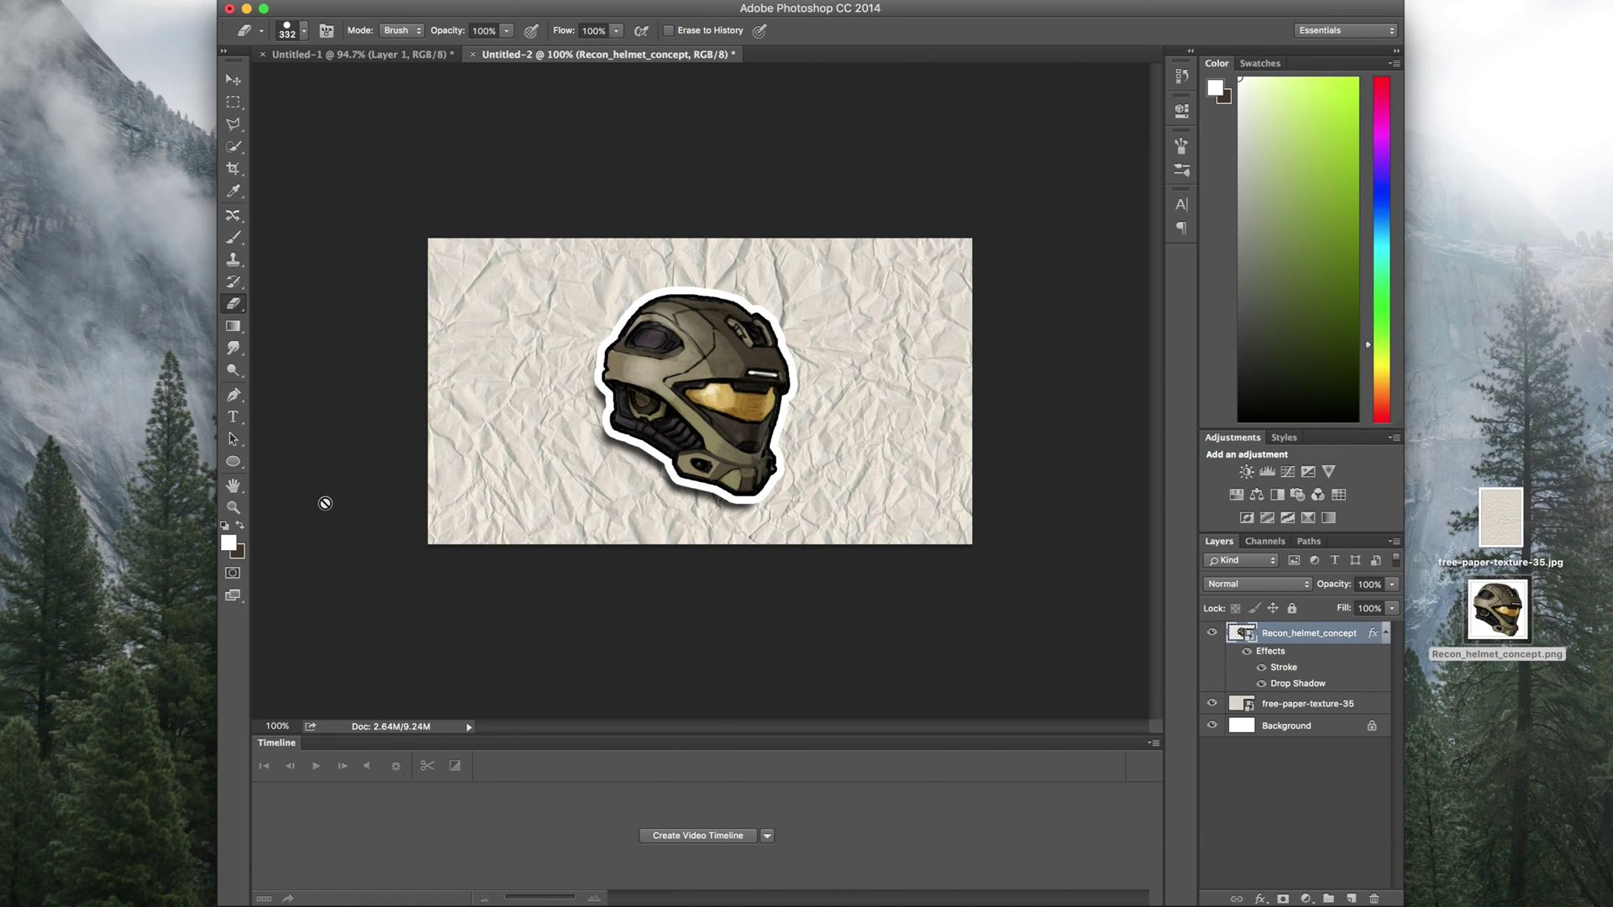
# Place another rotated copy of the paper texture in the document.
pyautogui.click(1495, 519)
pyautogui.moveTo(1495, 522); pyautogui.dragTo(763, 361)
pyautogui.moveTo(823, 243); pyautogui.dragTo(800, 467)
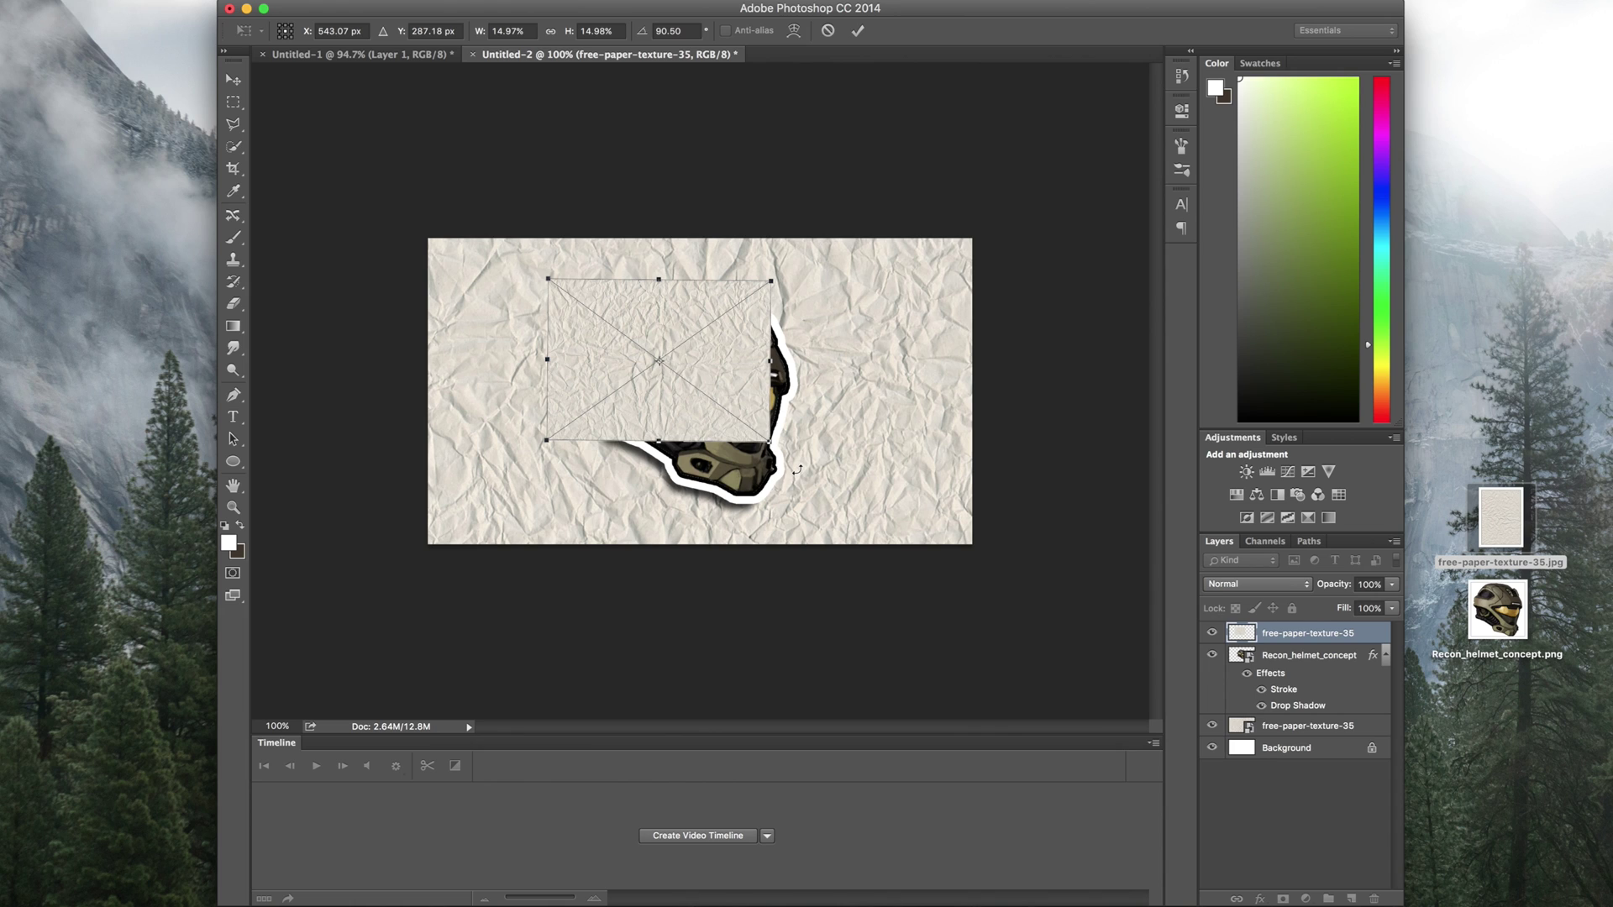
pyautogui.press('e')
# Draw a four-sided polygon selection on the paper and copy it to a new layer.
pyautogui.click(233, 125)
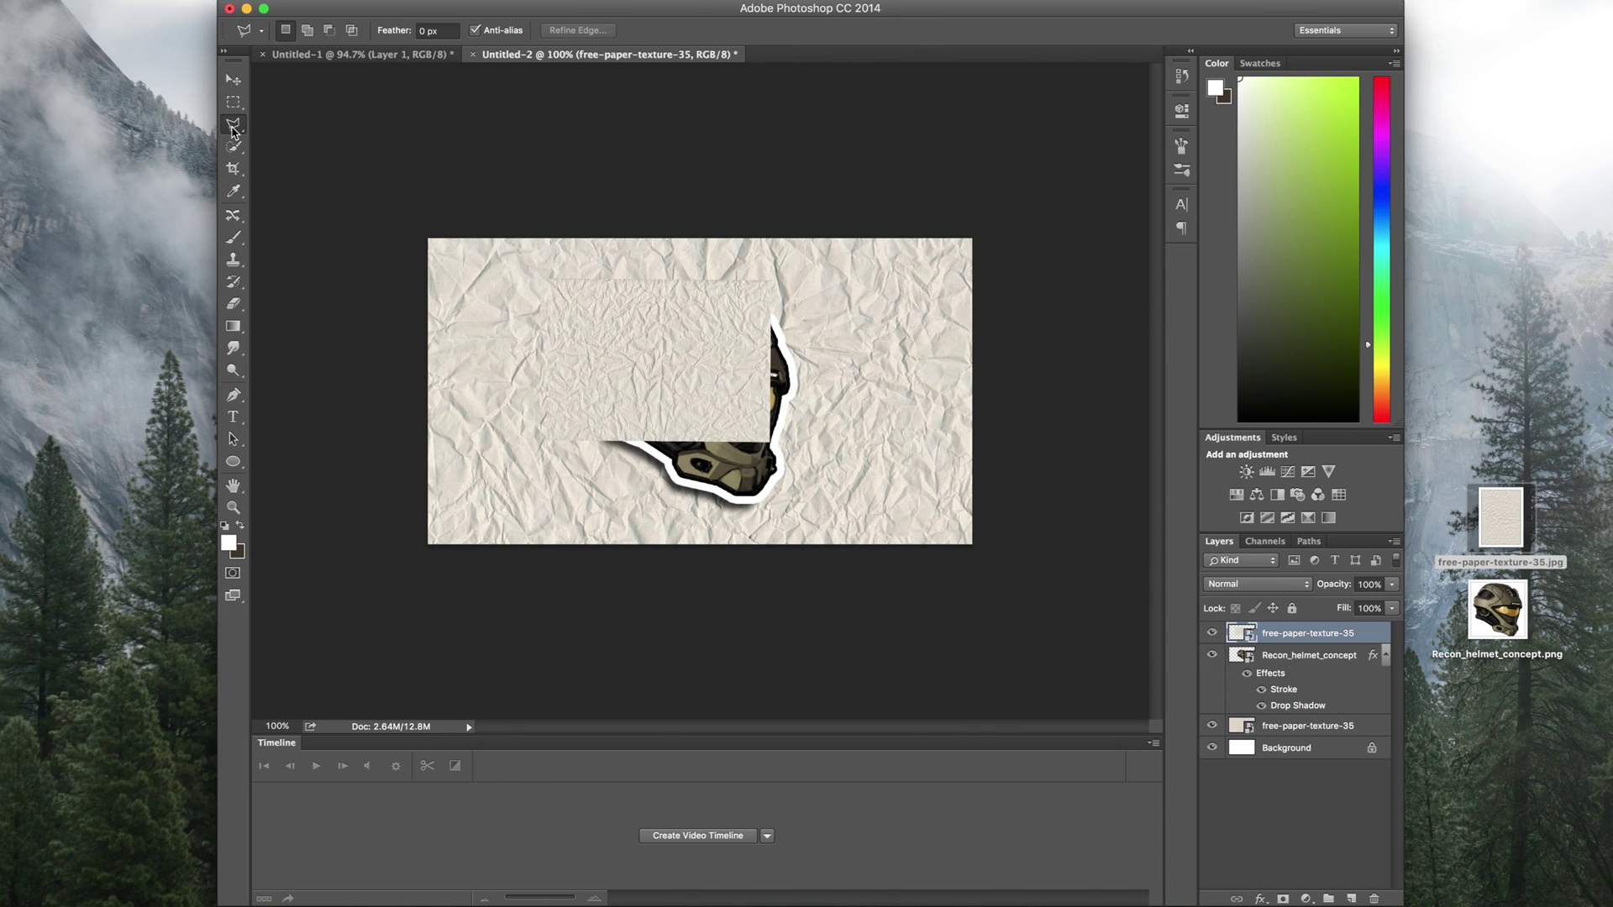
pyautogui.click(538, 308)
pyautogui.click(665, 323)
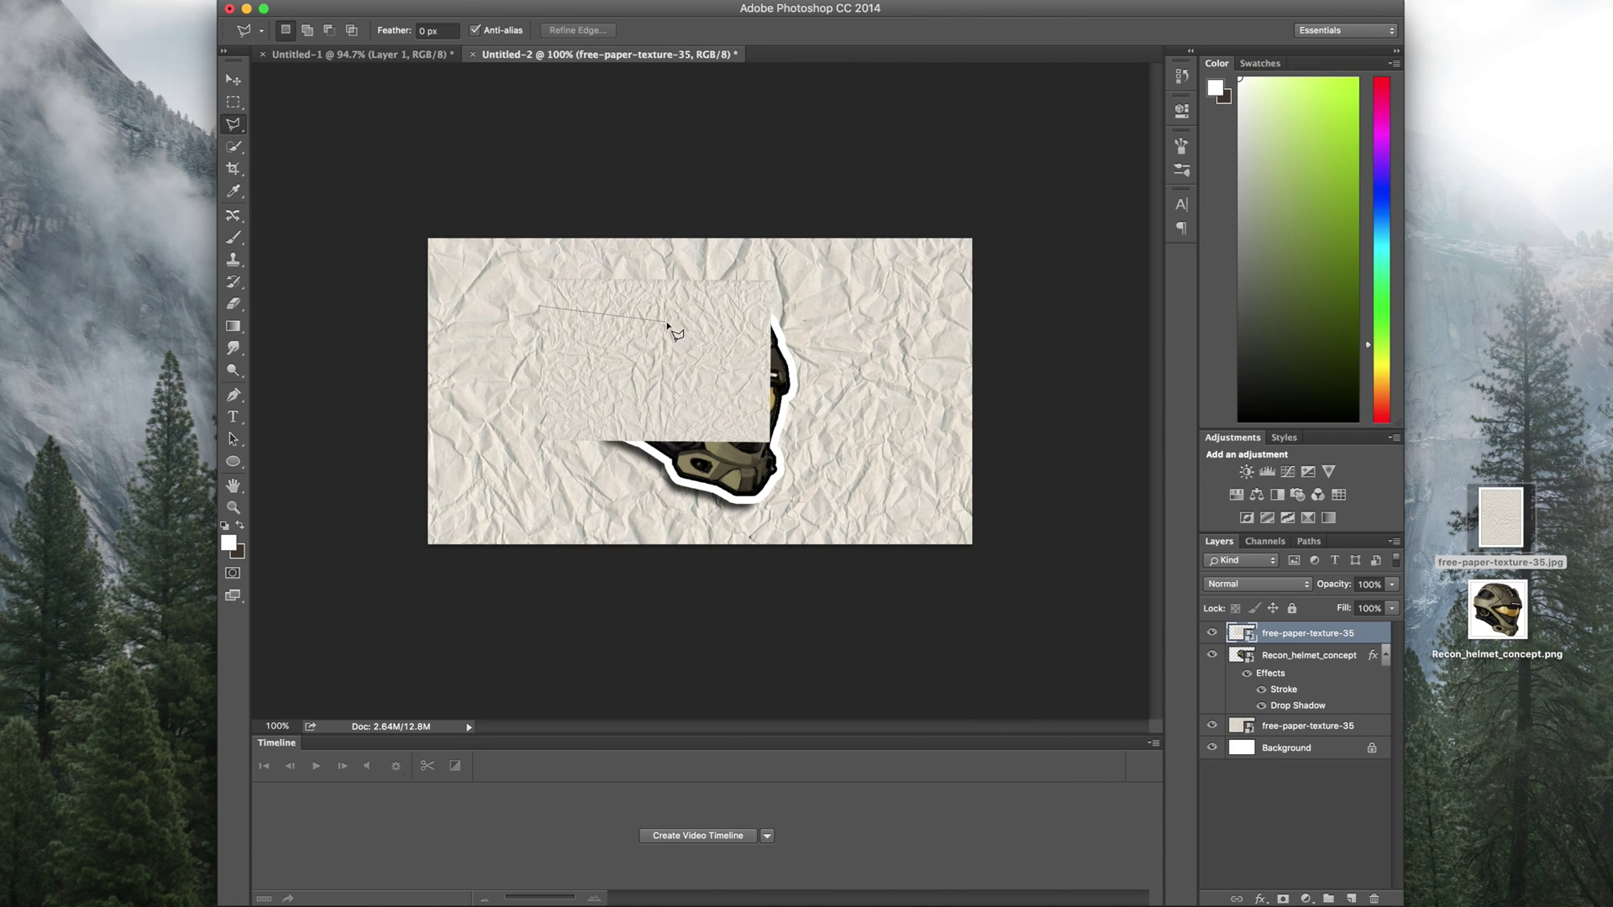
pyautogui.click(666, 390)
pyautogui.click(530, 410)
pyautogui.click(538, 309)
pyautogui.moveTo(578, 354); pyautogui.dragTo(615, 351)
pyautogui.press('super+j')
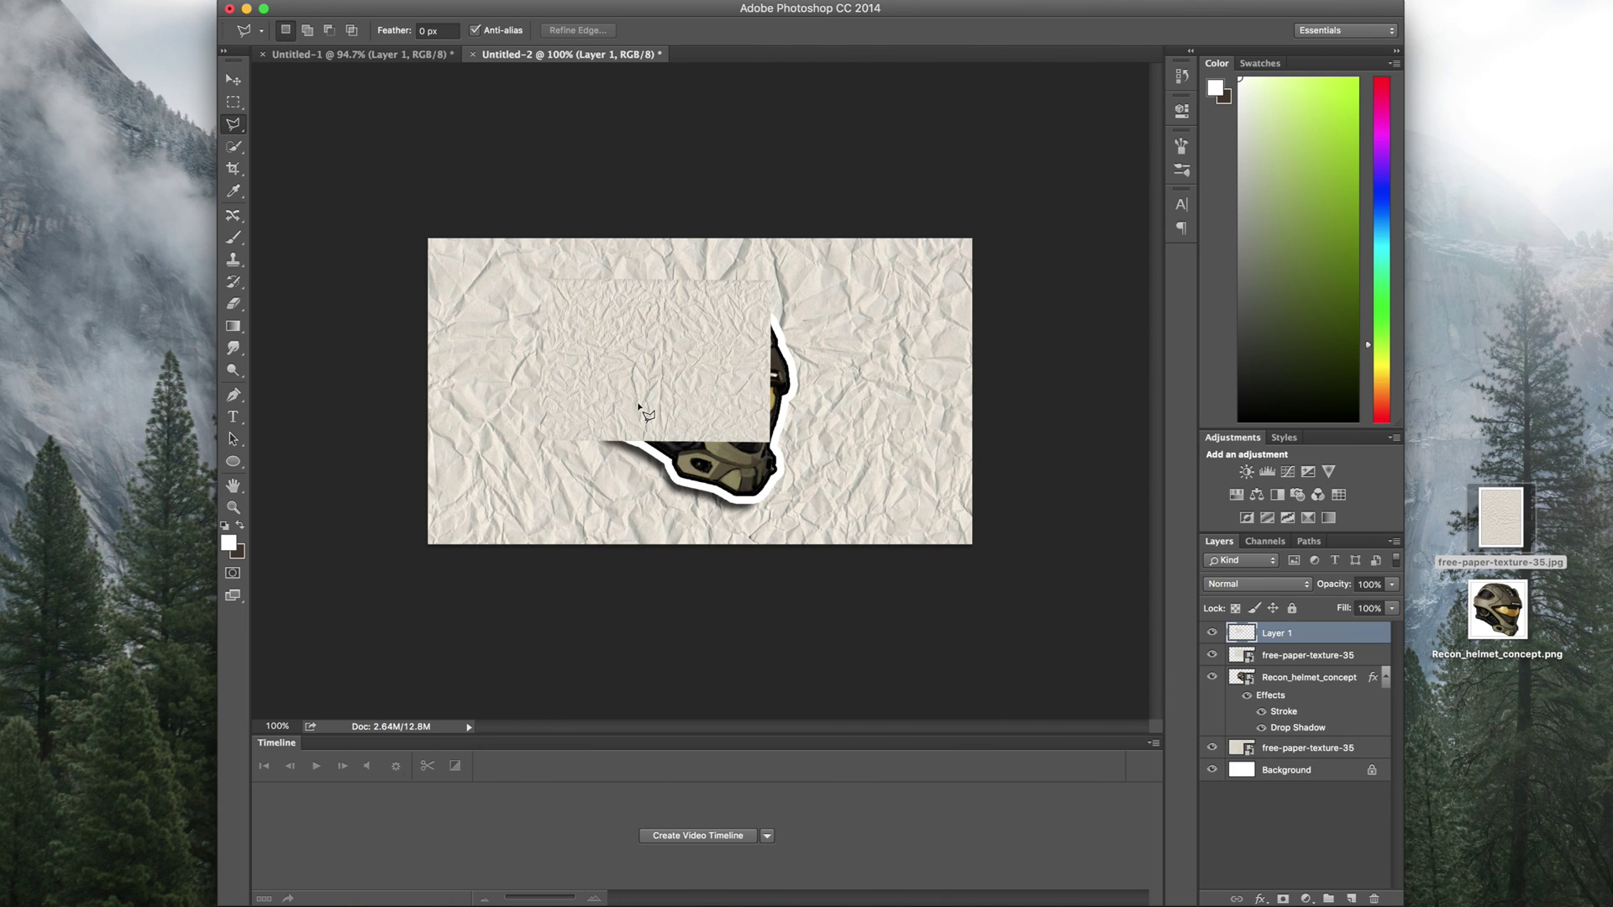
# Delete the placed texture layer and position the Layer 1 paper piece over the visor.
pyautogui.moveTo(640, 363); pyautogui.dragTo(540, 439)
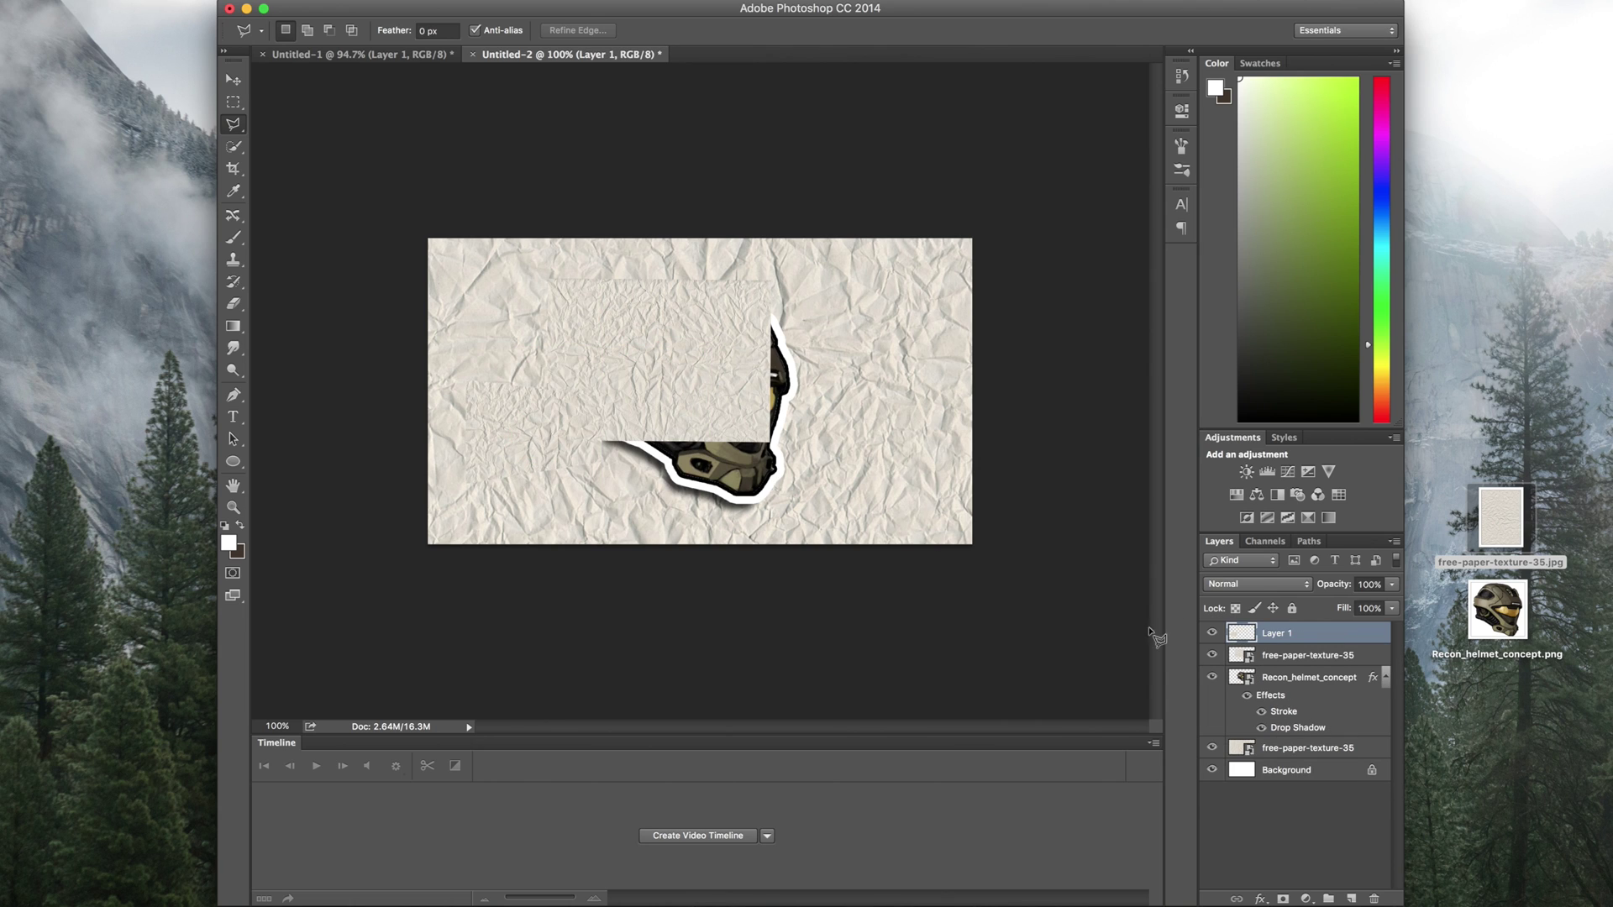
pyautogui.click(1306, 653)
pyautogui.press('BackSpace')
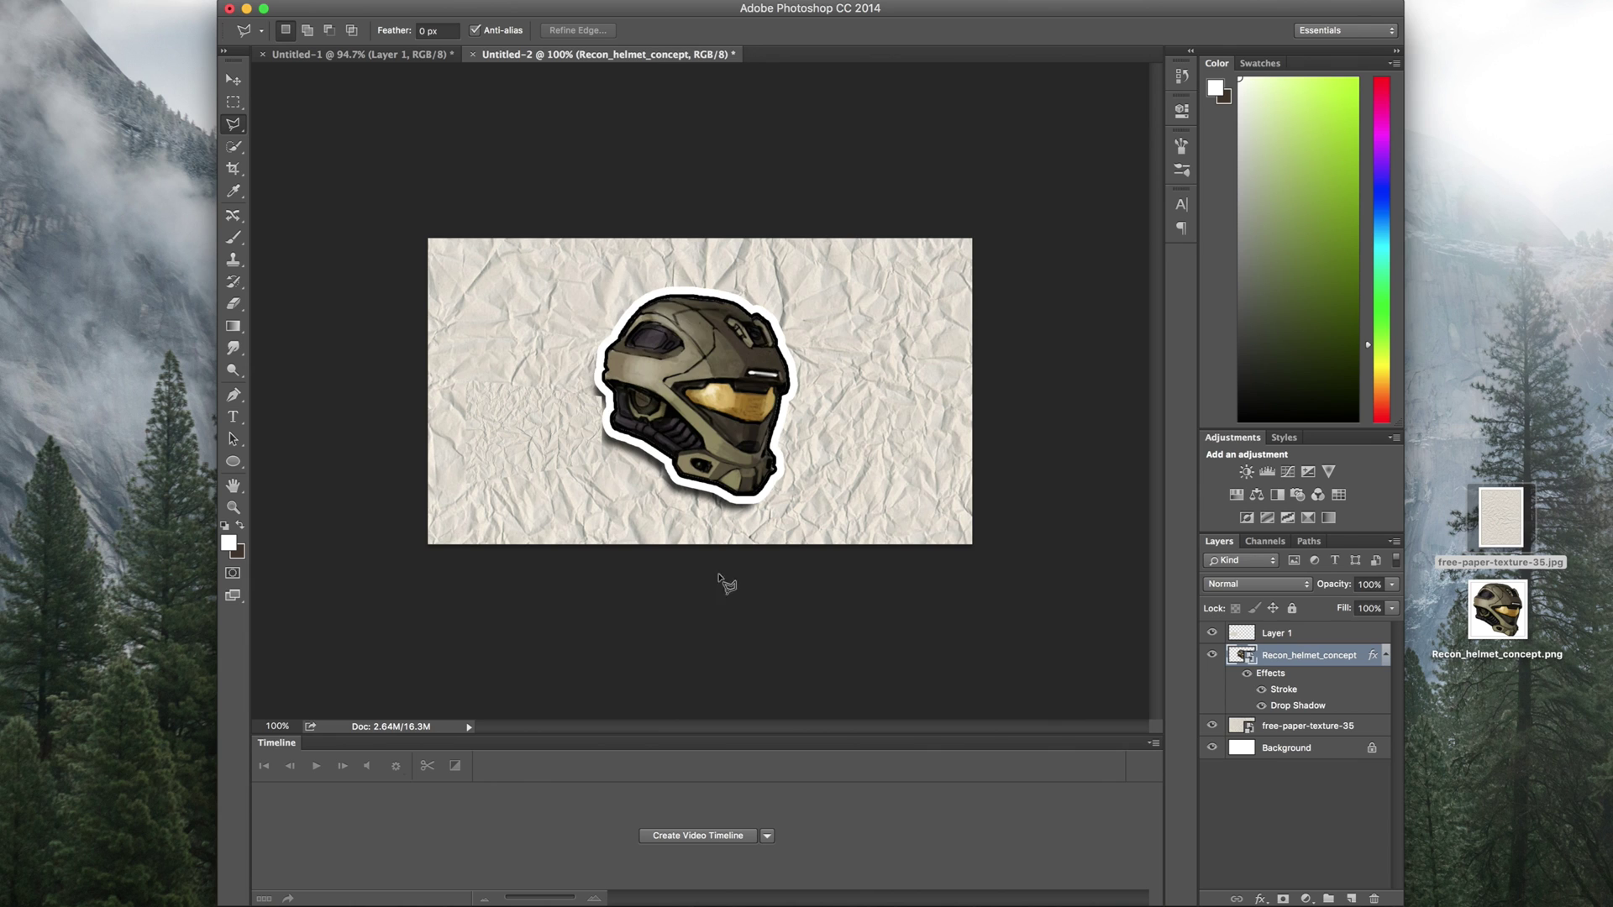
pyautogui.moveTo(547, 446); pyautogui.dragTo(874, 472)
pyautogui.press('super+z')
pyautogui.click(1318, 633)
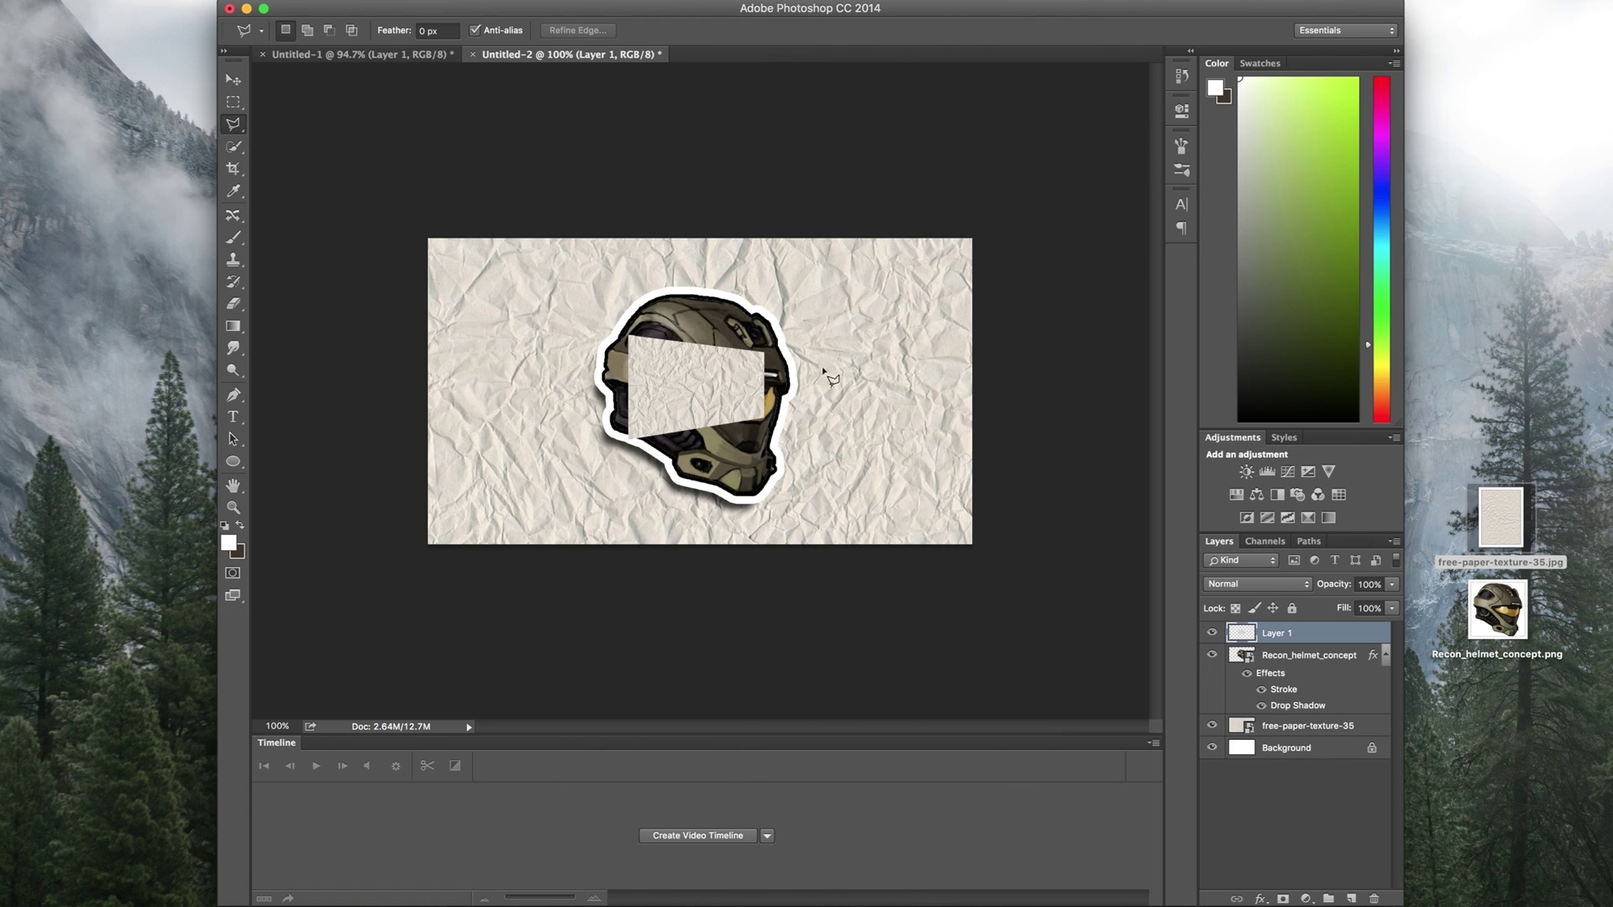
# Create a new Layer 2 above the free-paper-texture-35 layer.
pyautogui.click(1352, 726)
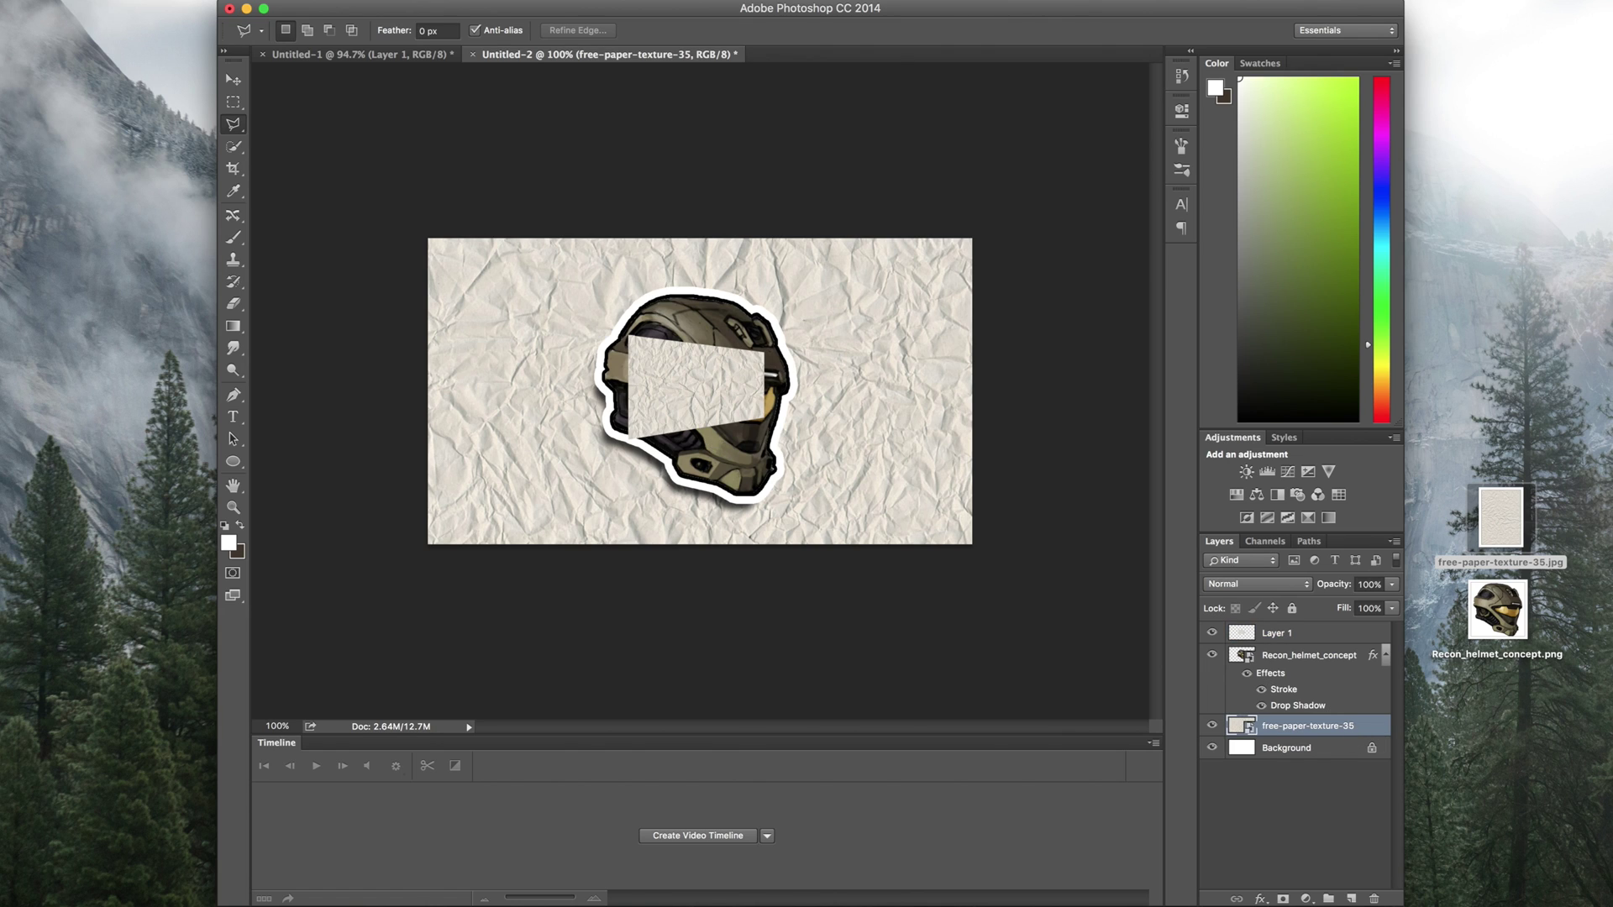
pyautogui.click(117, 0)
pyautogui.click(193, 0)
pyautogui.click(957, 375)
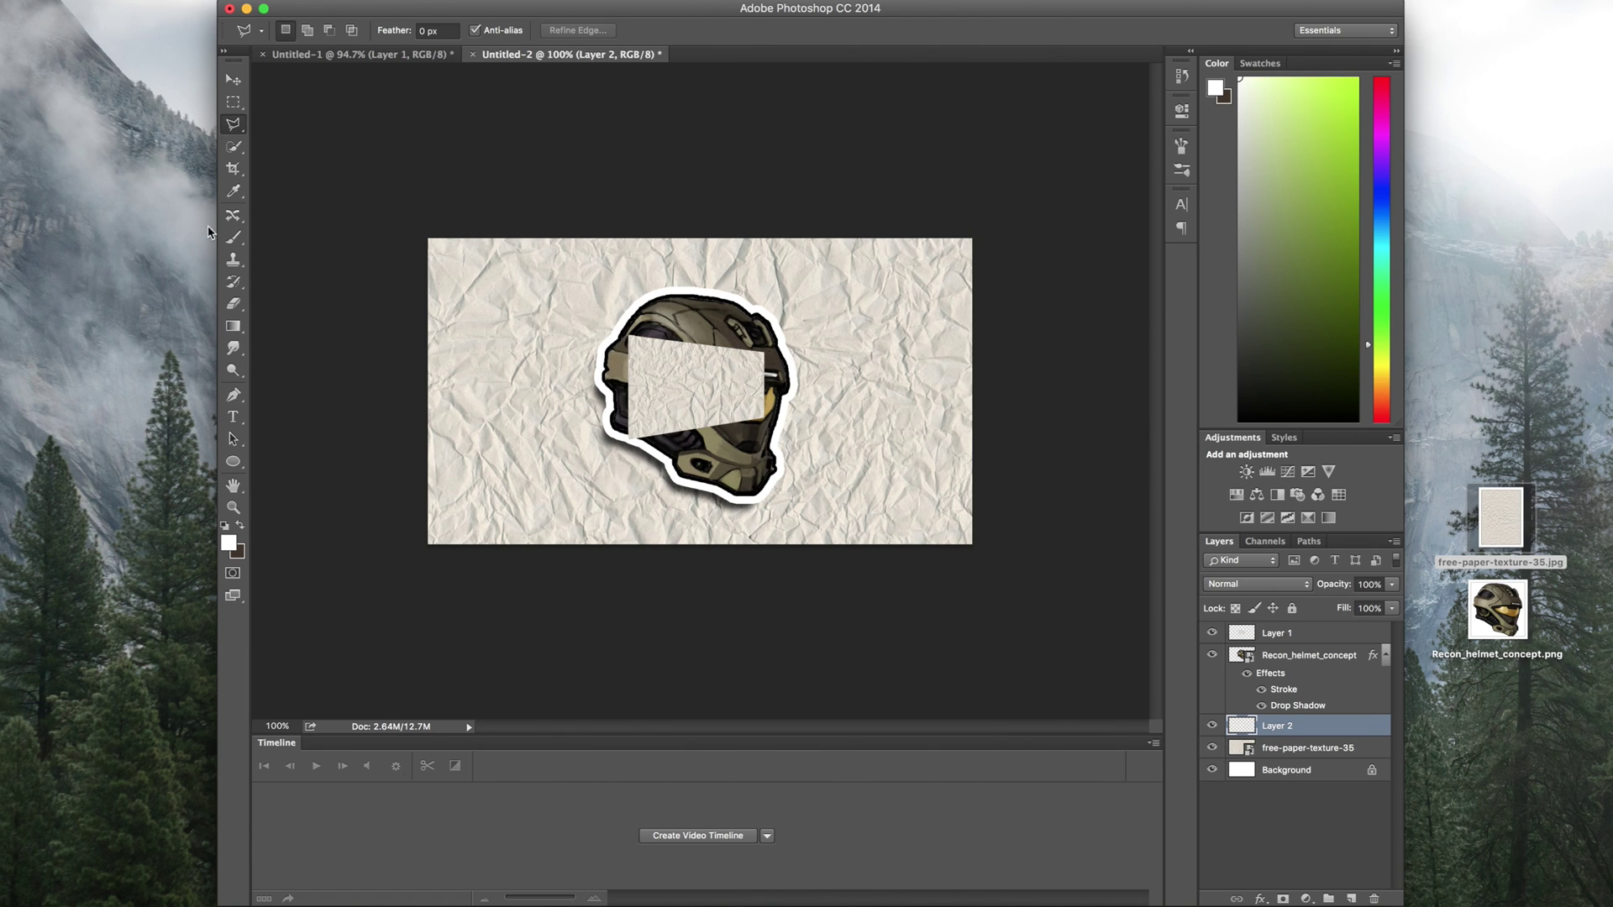
# Set the foreground to bright purple (H 277, S/B 100) and brush it across the whole canvas.
pyautogui.click(233, 238)
pyautogui.press('i')
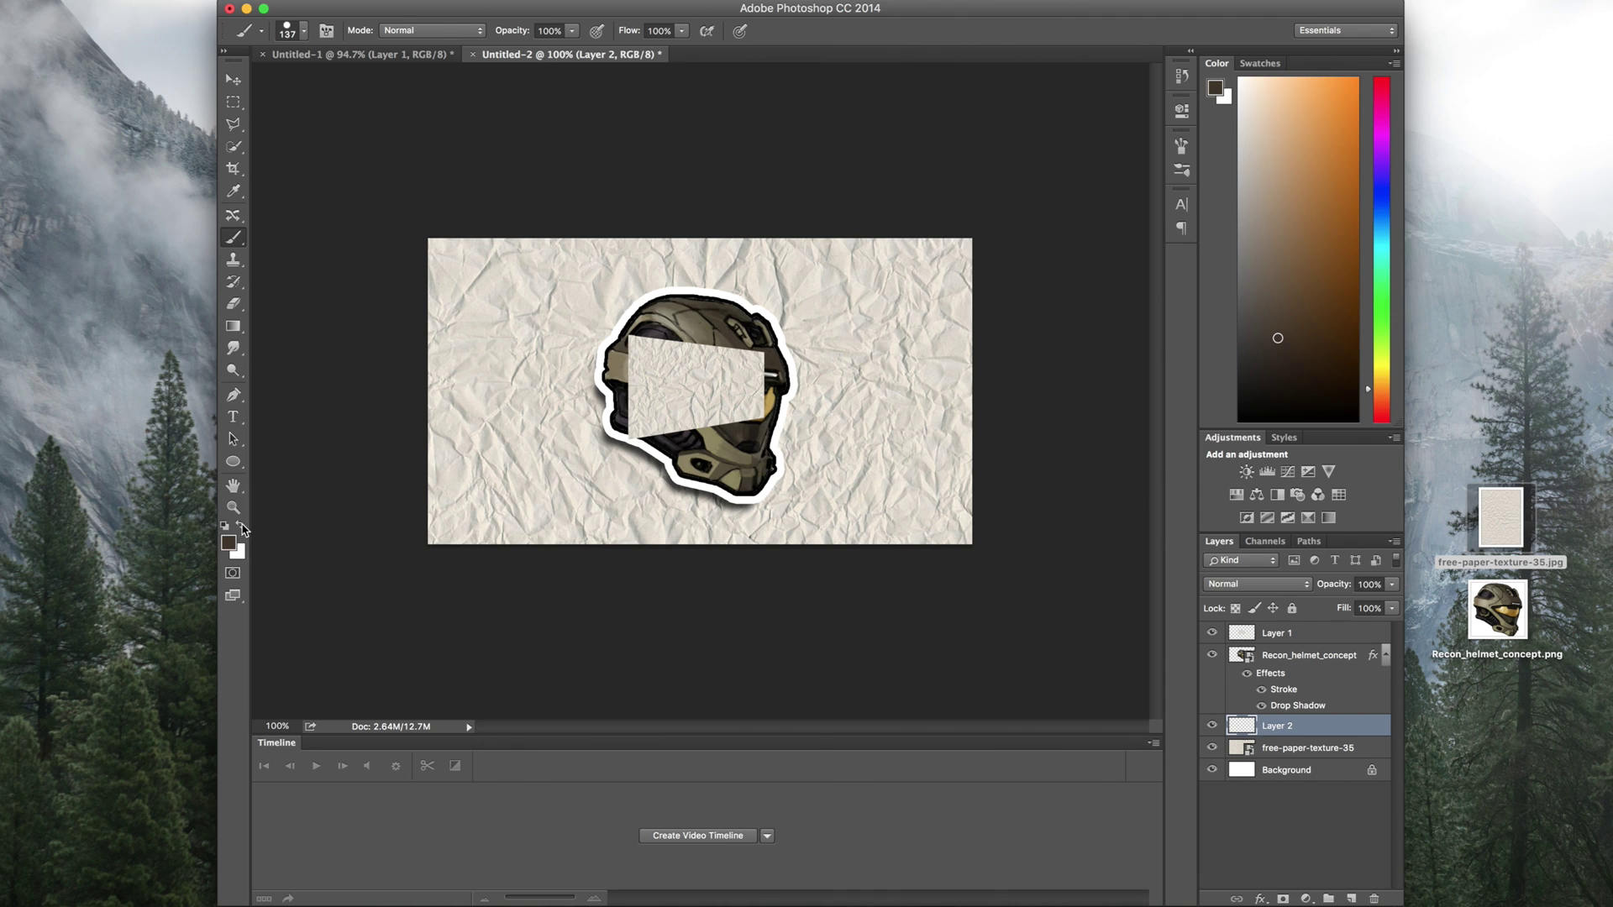
pyautogui.click(229, 543)
pyautogui.click(567, 714)
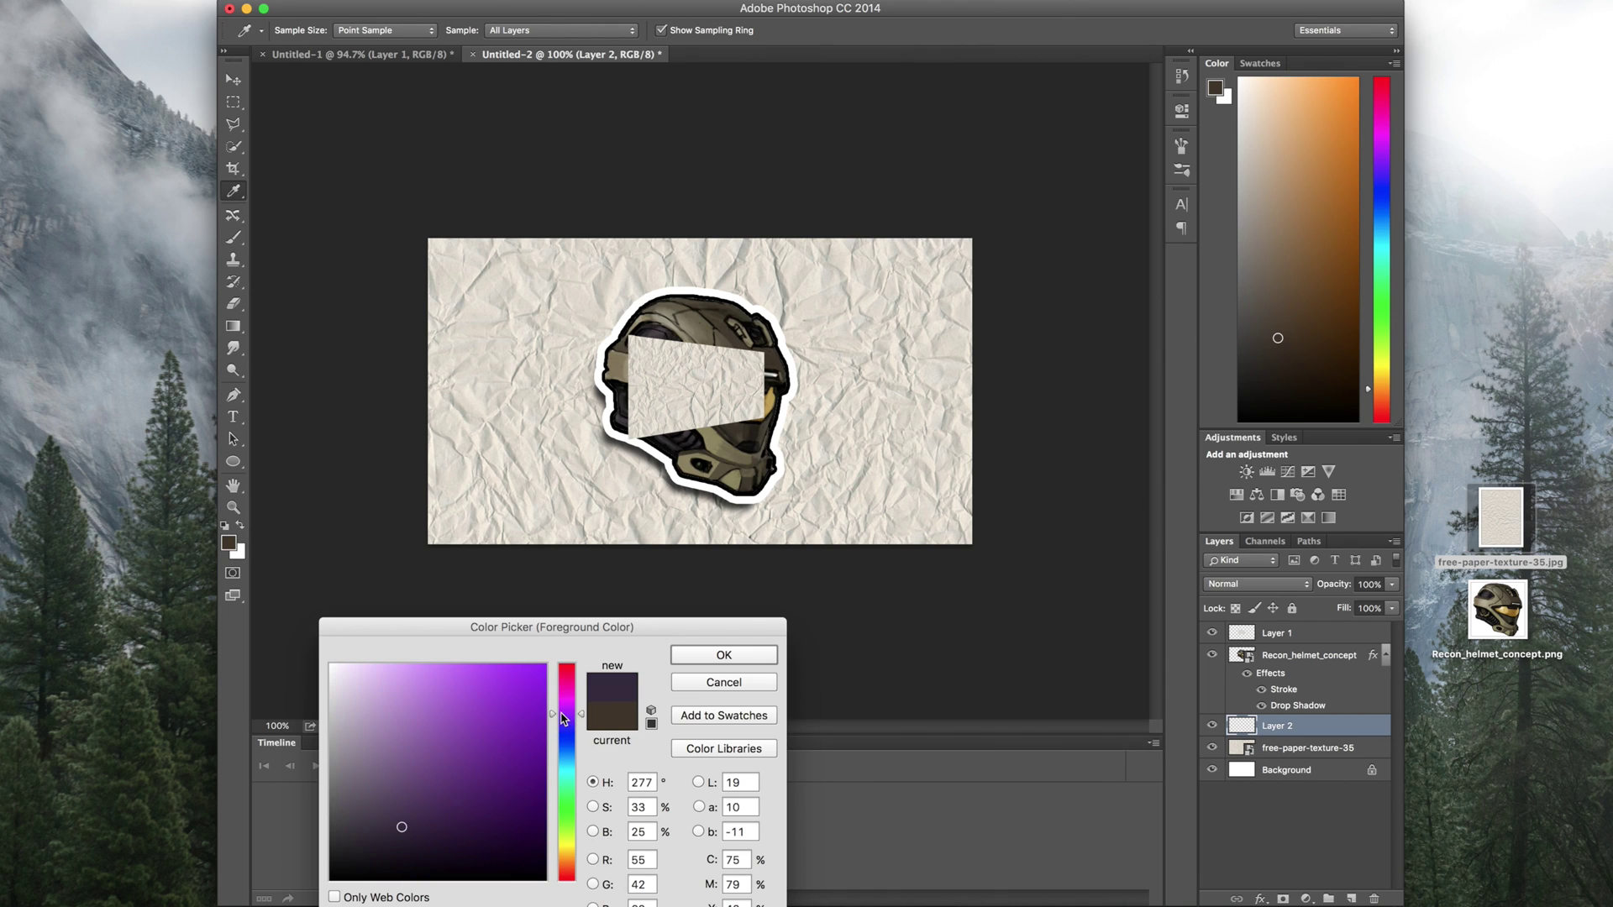
pyautogui.click(544, 666)
pyautogui.click(711, 663)
pyautogui.press('b')
pyautogui.moveTo(445, 248); pyautogui.dragTo(975, 256)
pyautogui.moveTo(997, 354)
pyautogui.mouseDown()
pyautogui.moveTo(471, 361)
pyautogui.moveTo(882, 378)
pyautogui.moveTo(924, 306)
pyautogui.moveTo(462, 386)
pyautogui.moveTo(446, 529)
pyautogui.moveTo(1000, 528)
pyautogui.moveTo(966, 319)
pyautogui.moveTo(907, 470)
pyautogui.moveTo(865, 504)
pyautogui.moveTo(654, 394)
pyautogui.moveTo(555, 471)
pyautogui.moveTo(367, 453)
pyautogui.moveTo(1044, 421)
pyautogui.mouseUp()
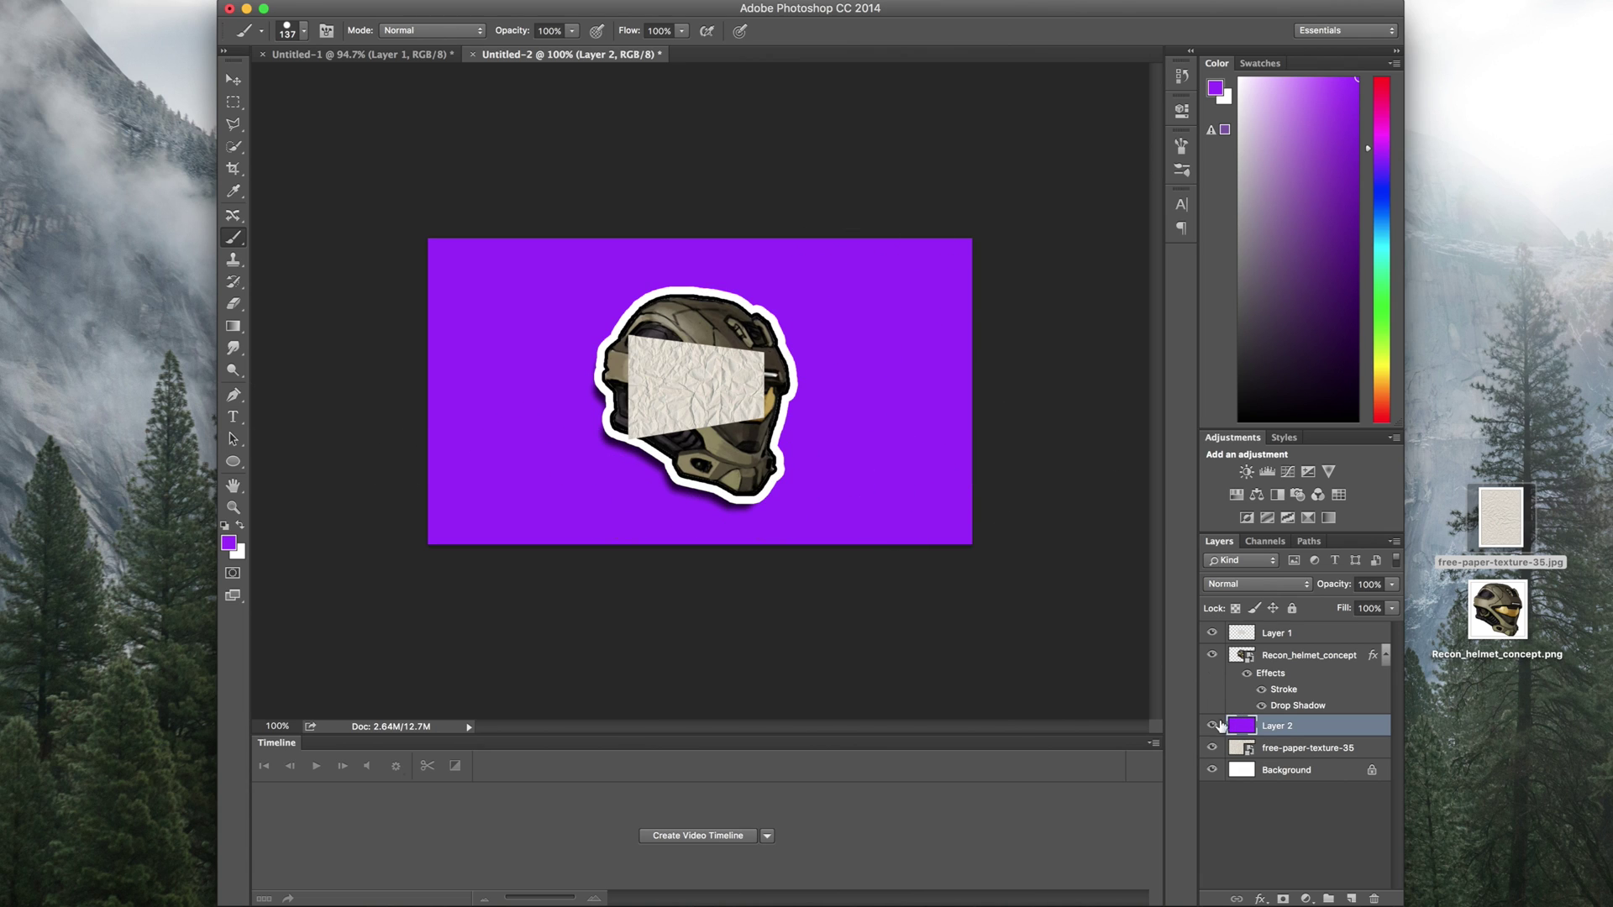
# Keep the helmet and Layer 1 visible and set Layer 2's blend mode to Darken.
pyautogui.click(1212, 656)
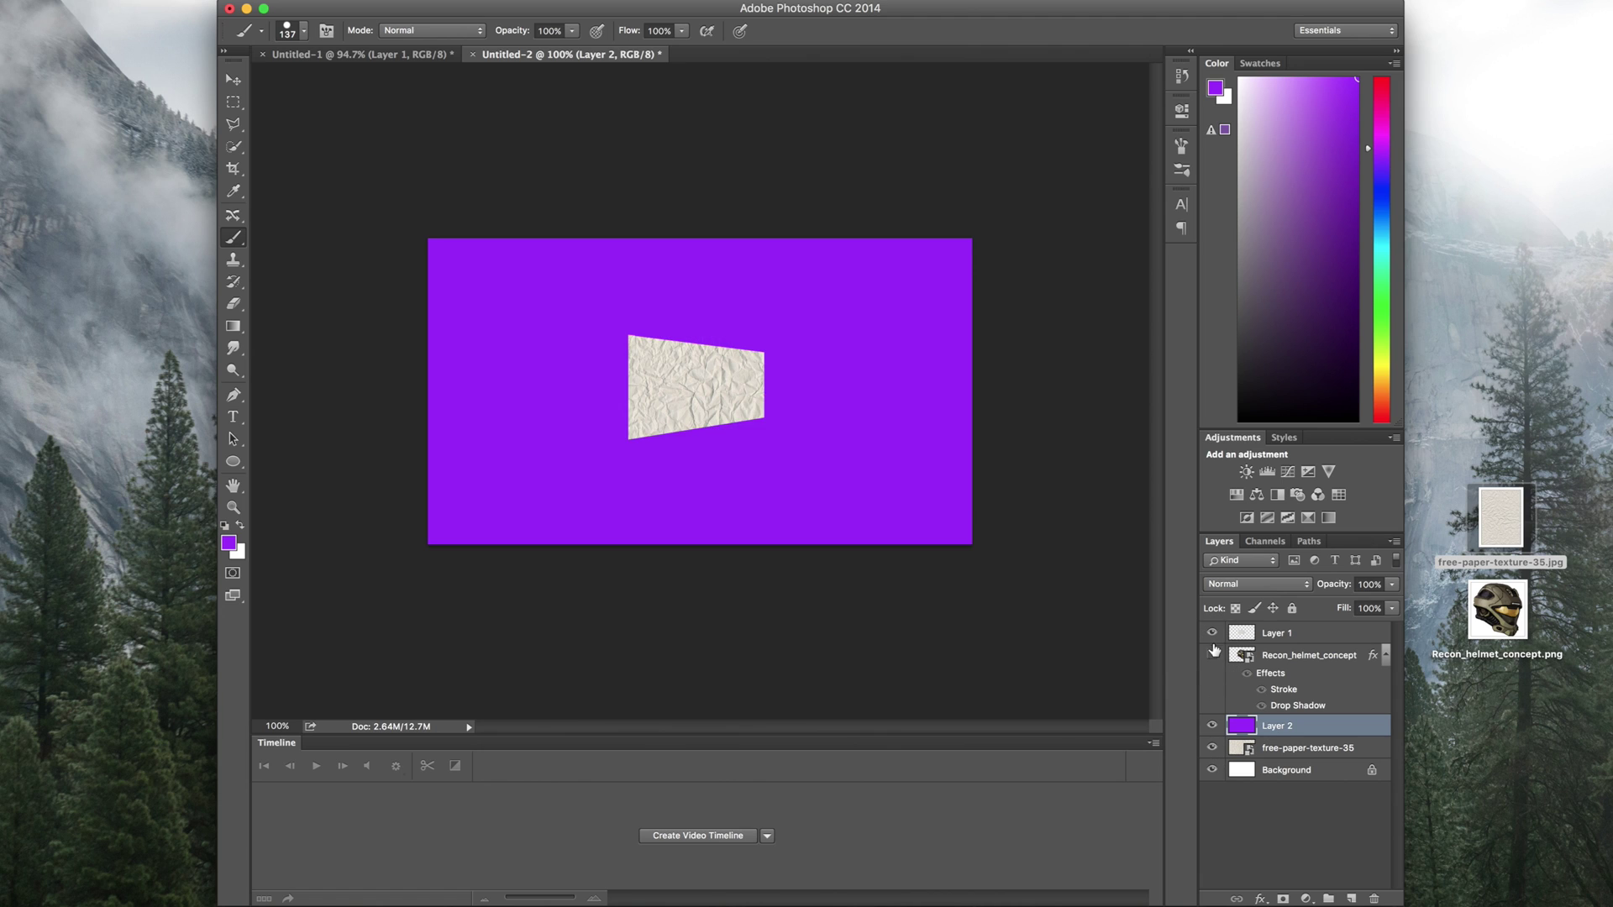
pyautogui.click(1212, 633)
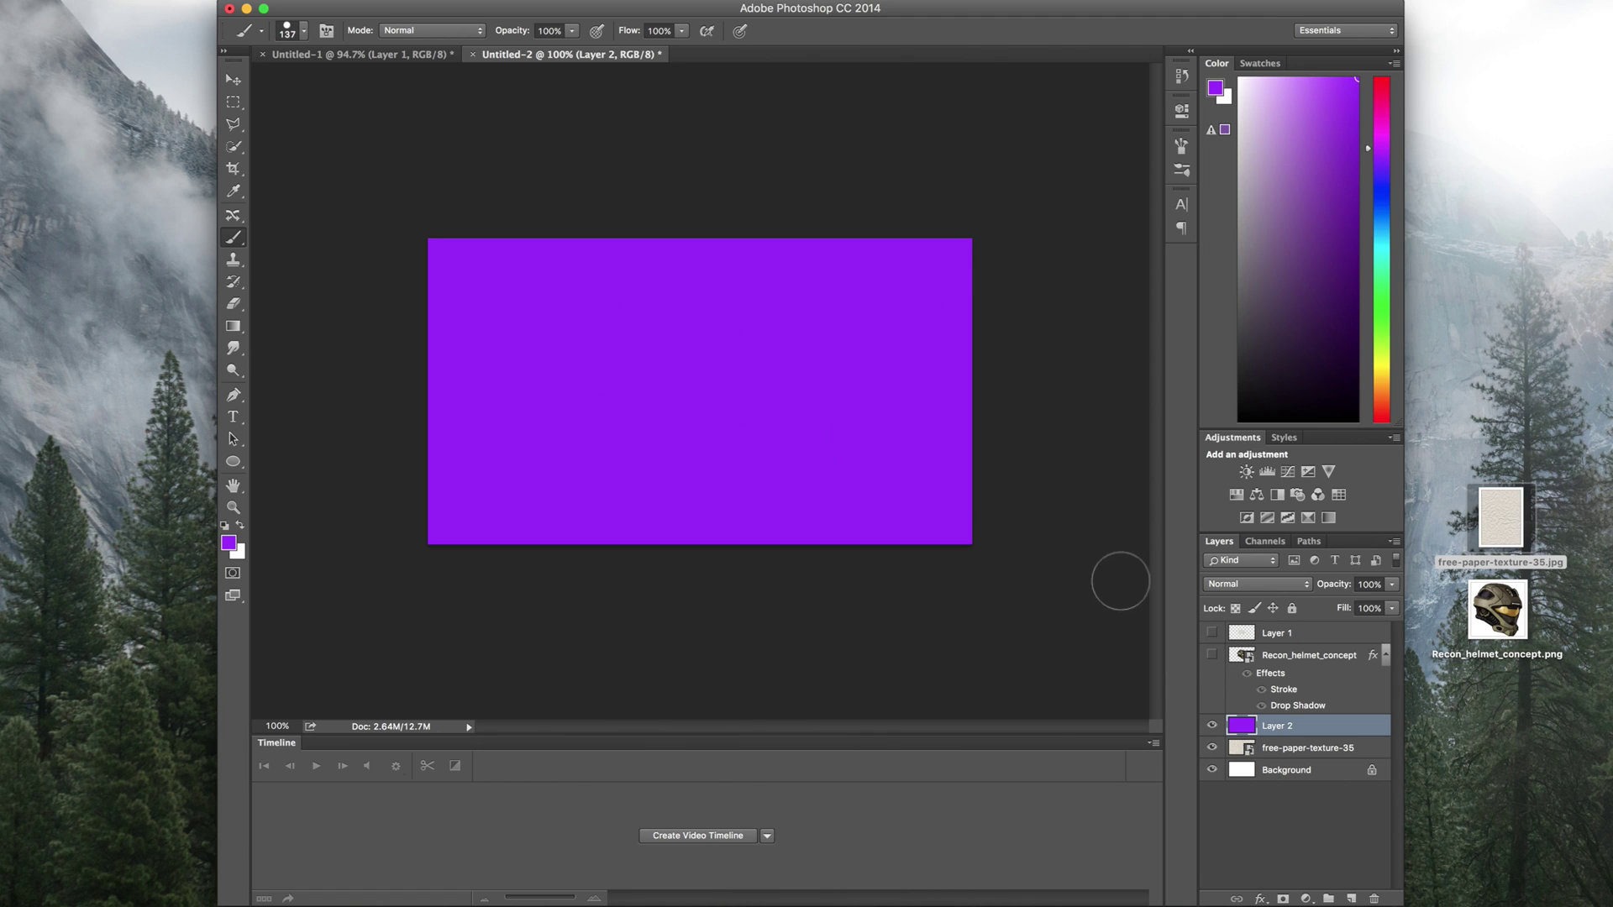
pyautogui.moveTo(1212, 655); pyautogui.dragTo(1212, 632)
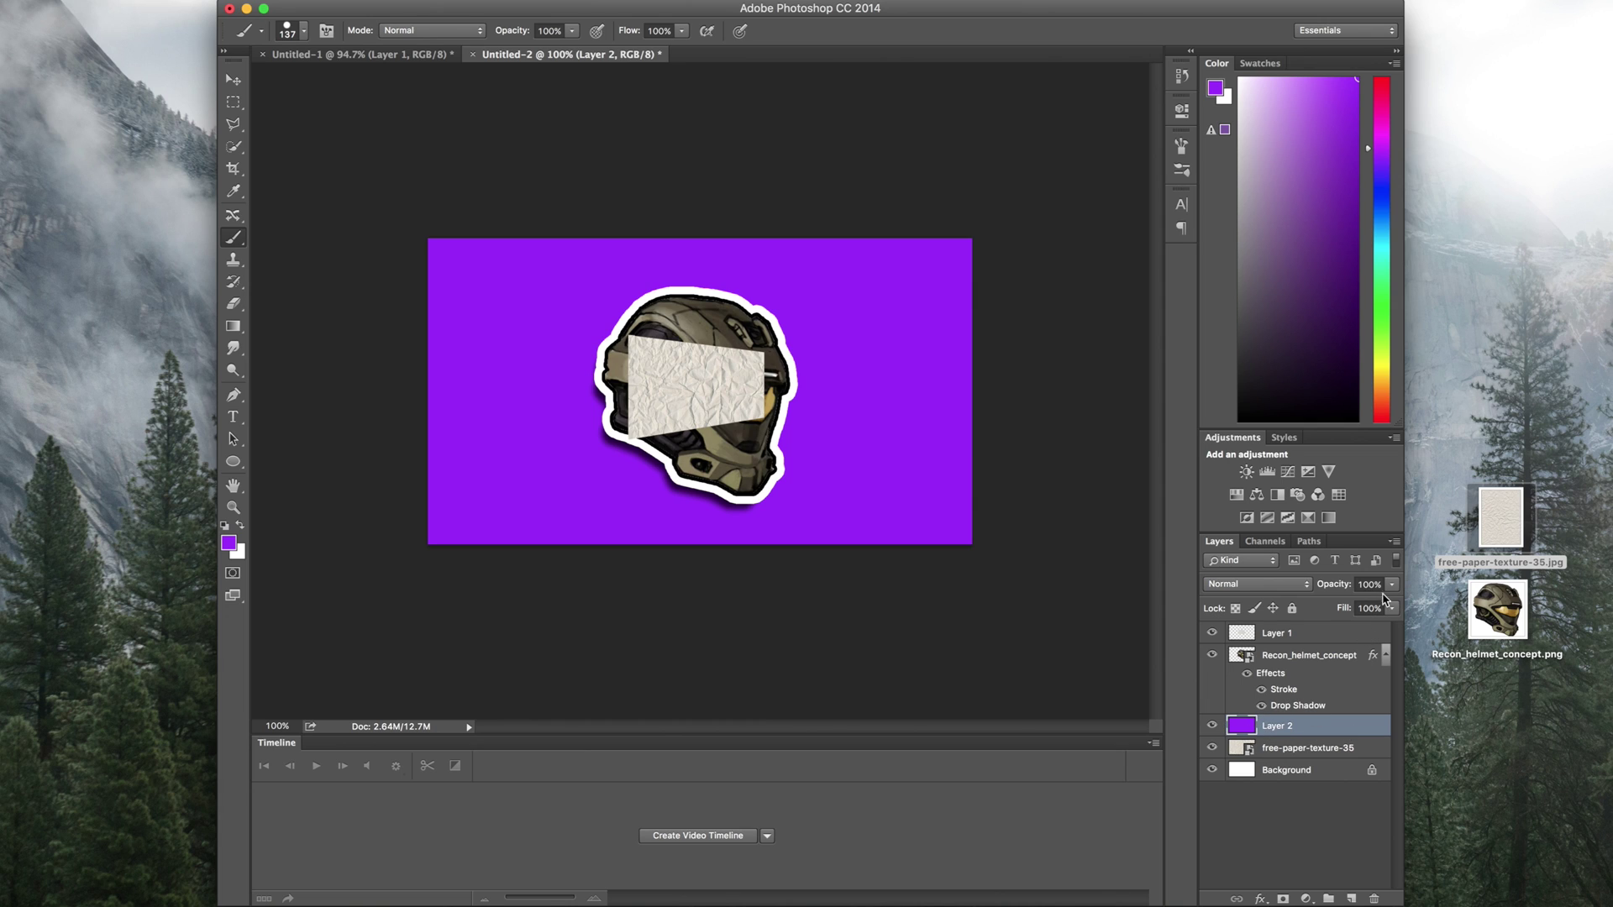
pyautogui.click(1298, 585)
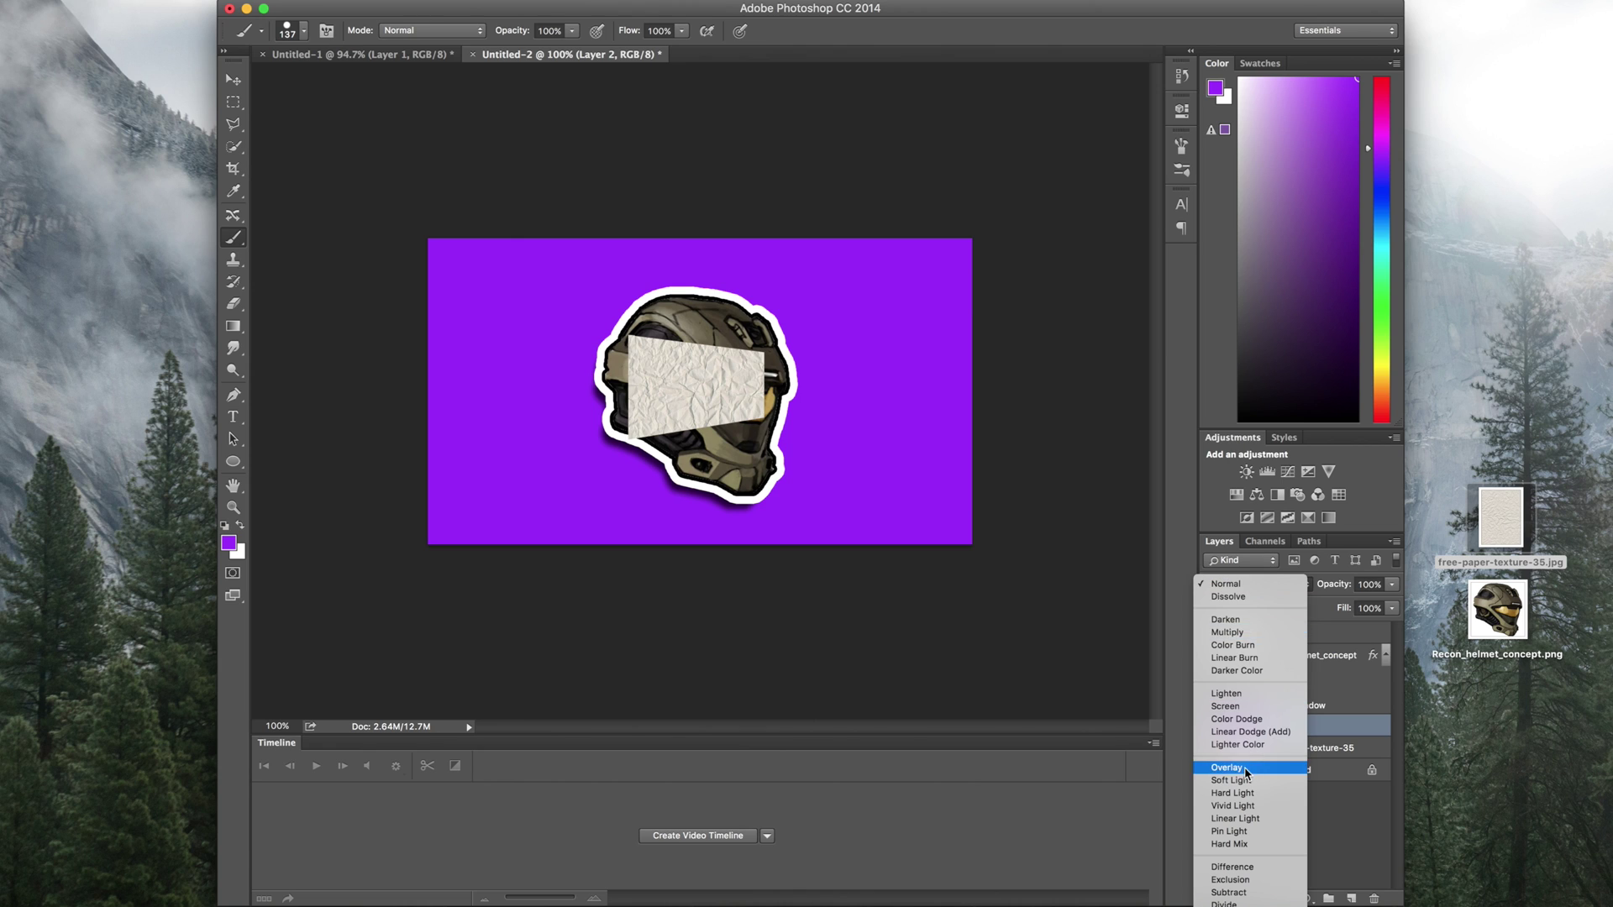
pyautogui.click(1247, 621)
pyautogui.click(1247, 585)
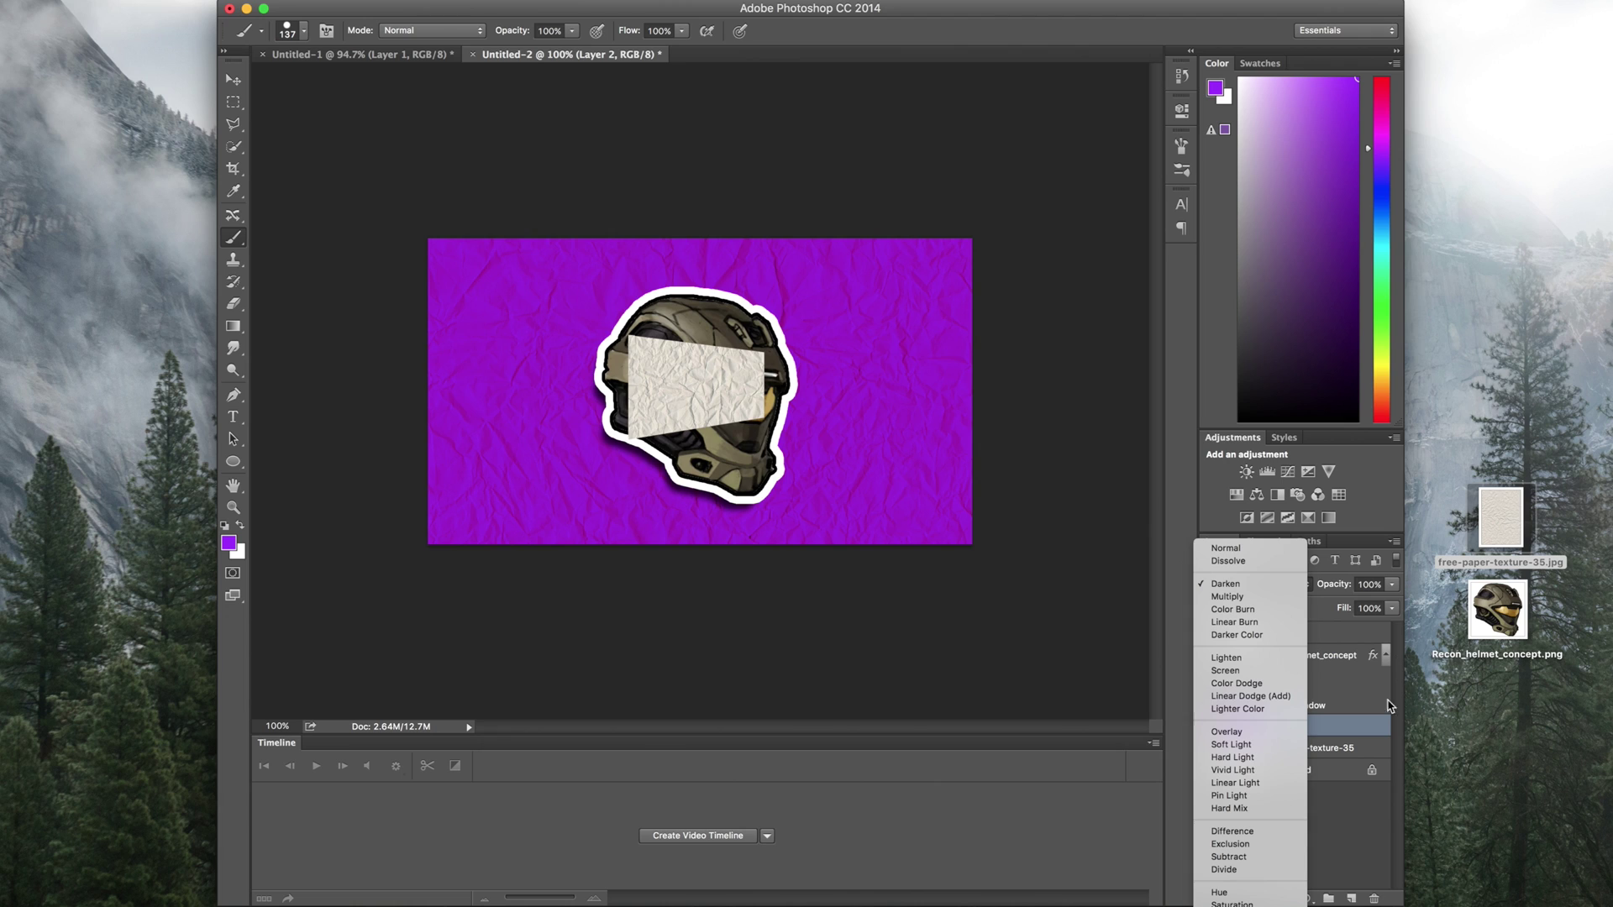
pyautogui.click(1352, 732)
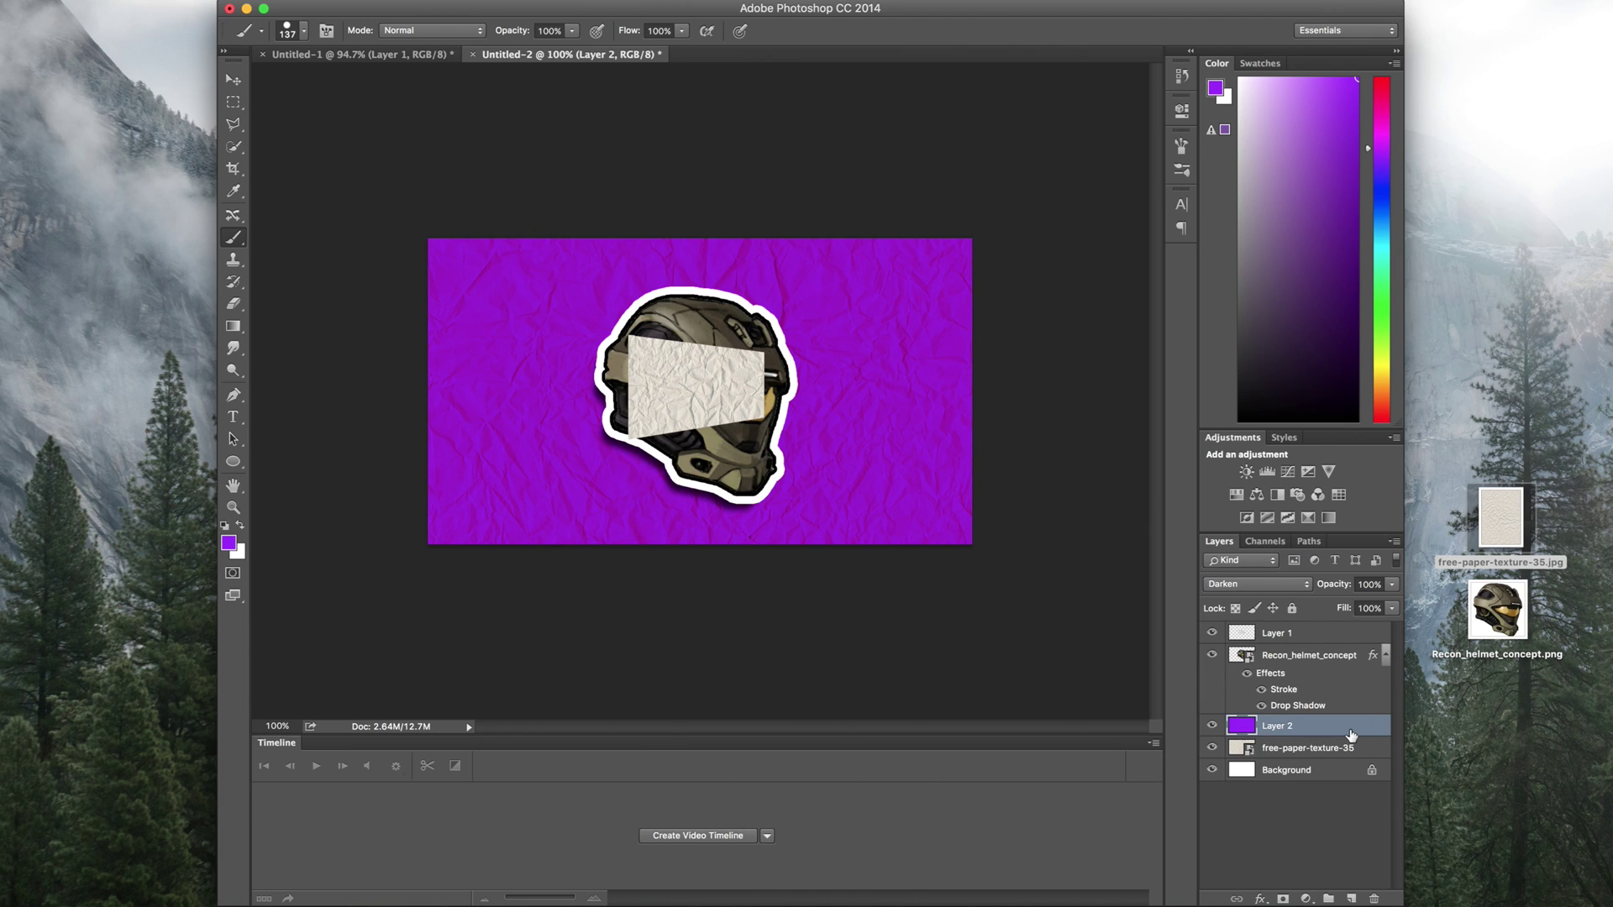
# Lower Layer 2's opacity to 56% so the paper texture shows through.
pyautogui.click(1394, 584)
pyautogui.moveTo(1382, 603); pyautogui.dragTo(1354, 606)
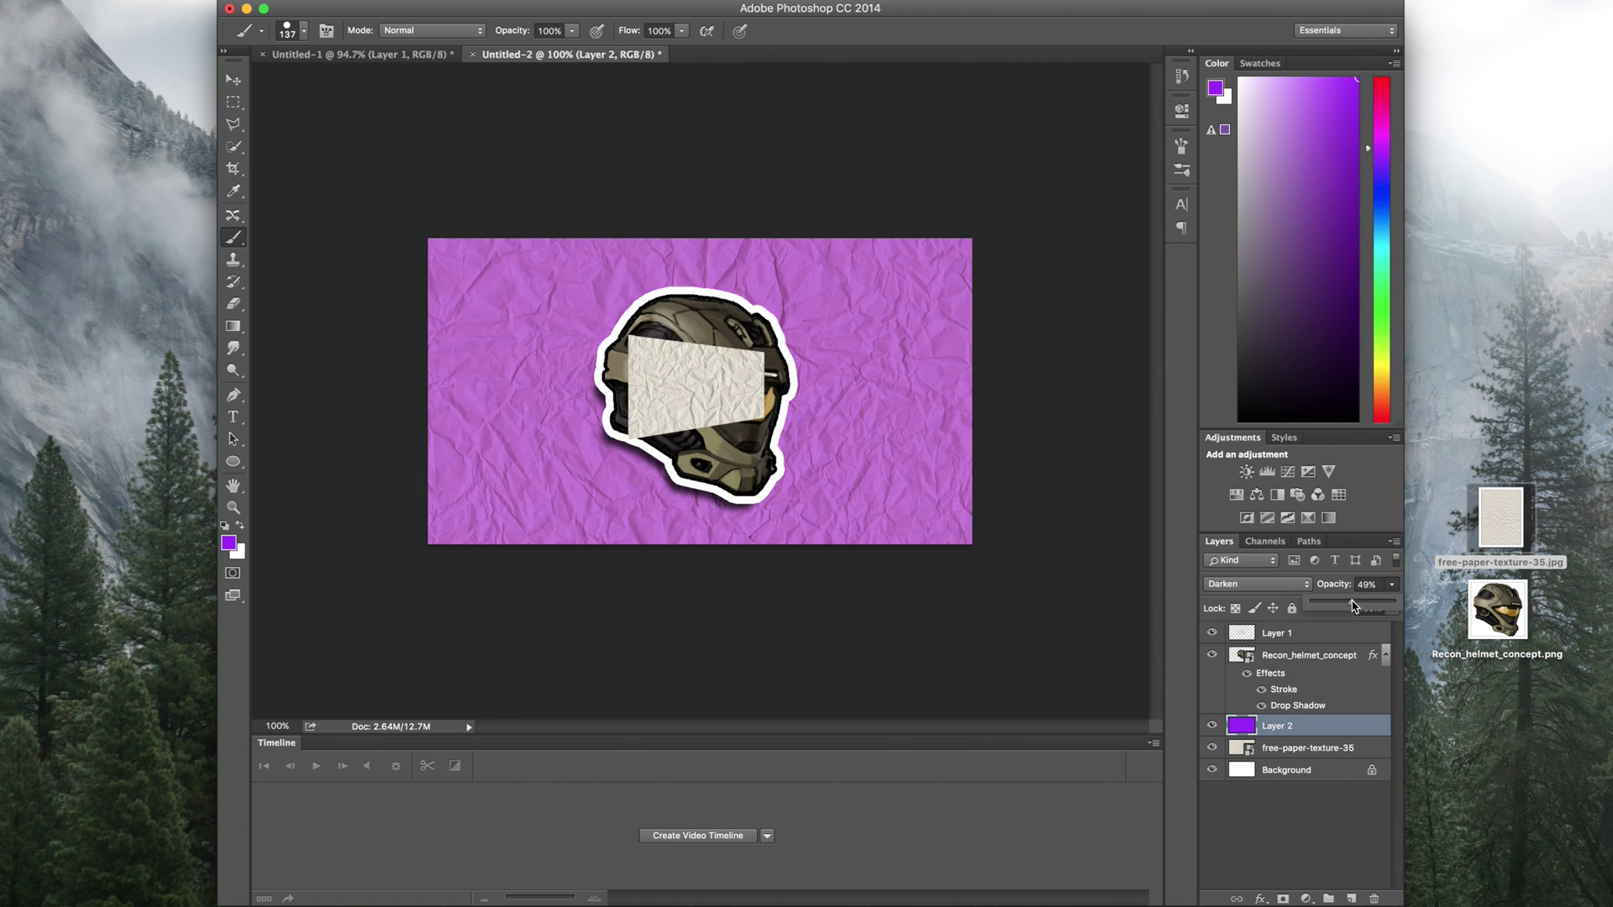
pyautogui.click(1304, 731)
pyautogui.click(1327, 666)
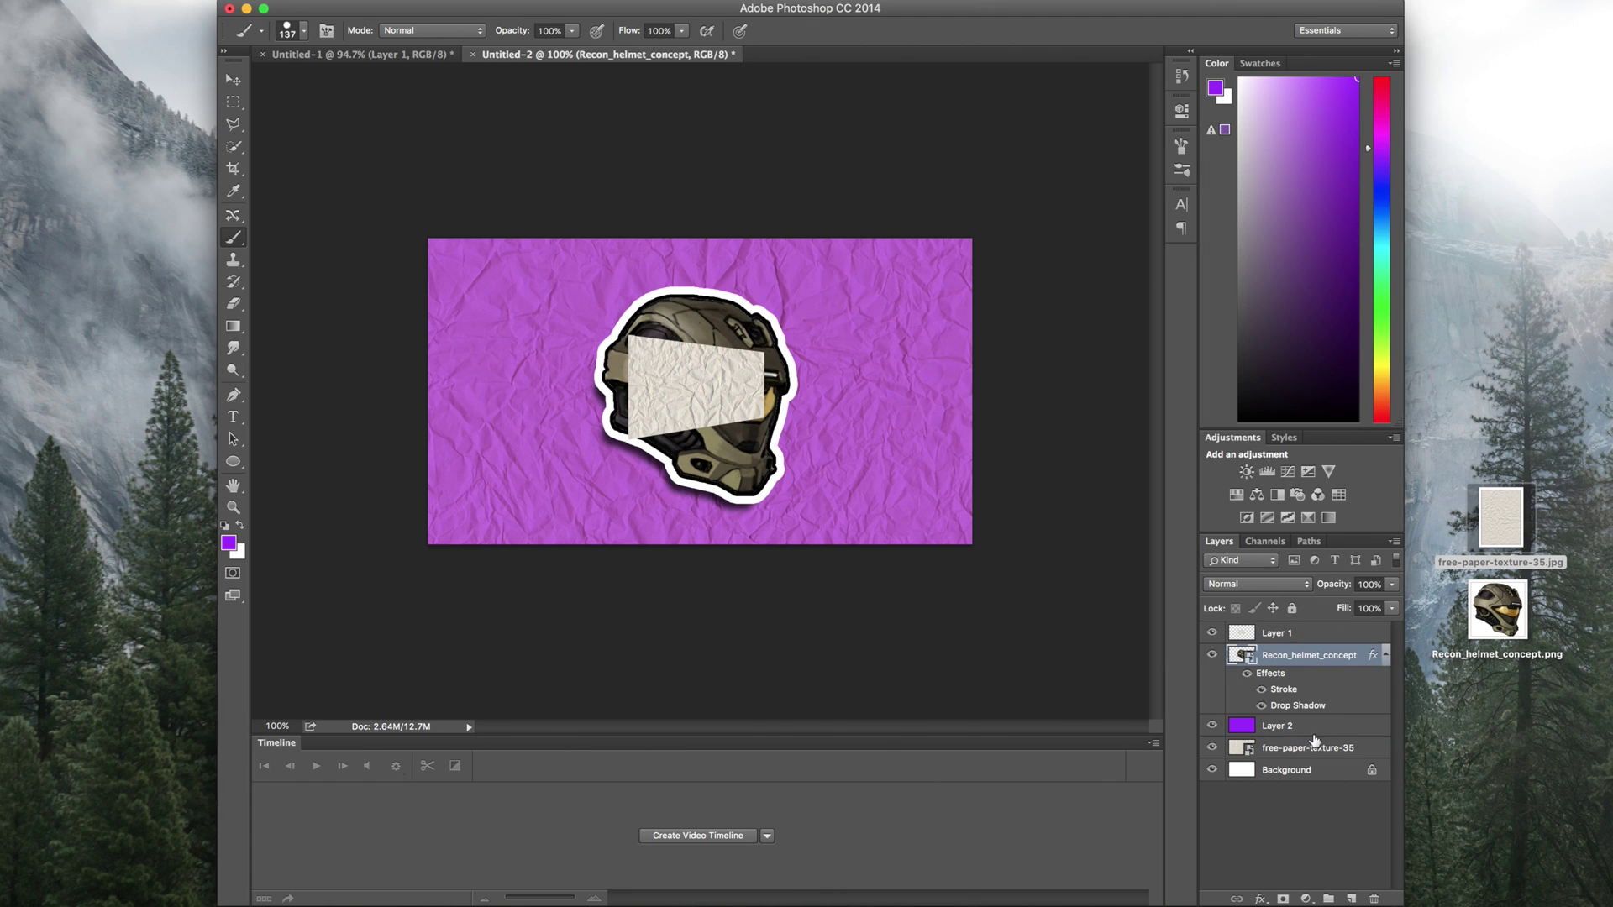
pyautogui.click(1327, 735)
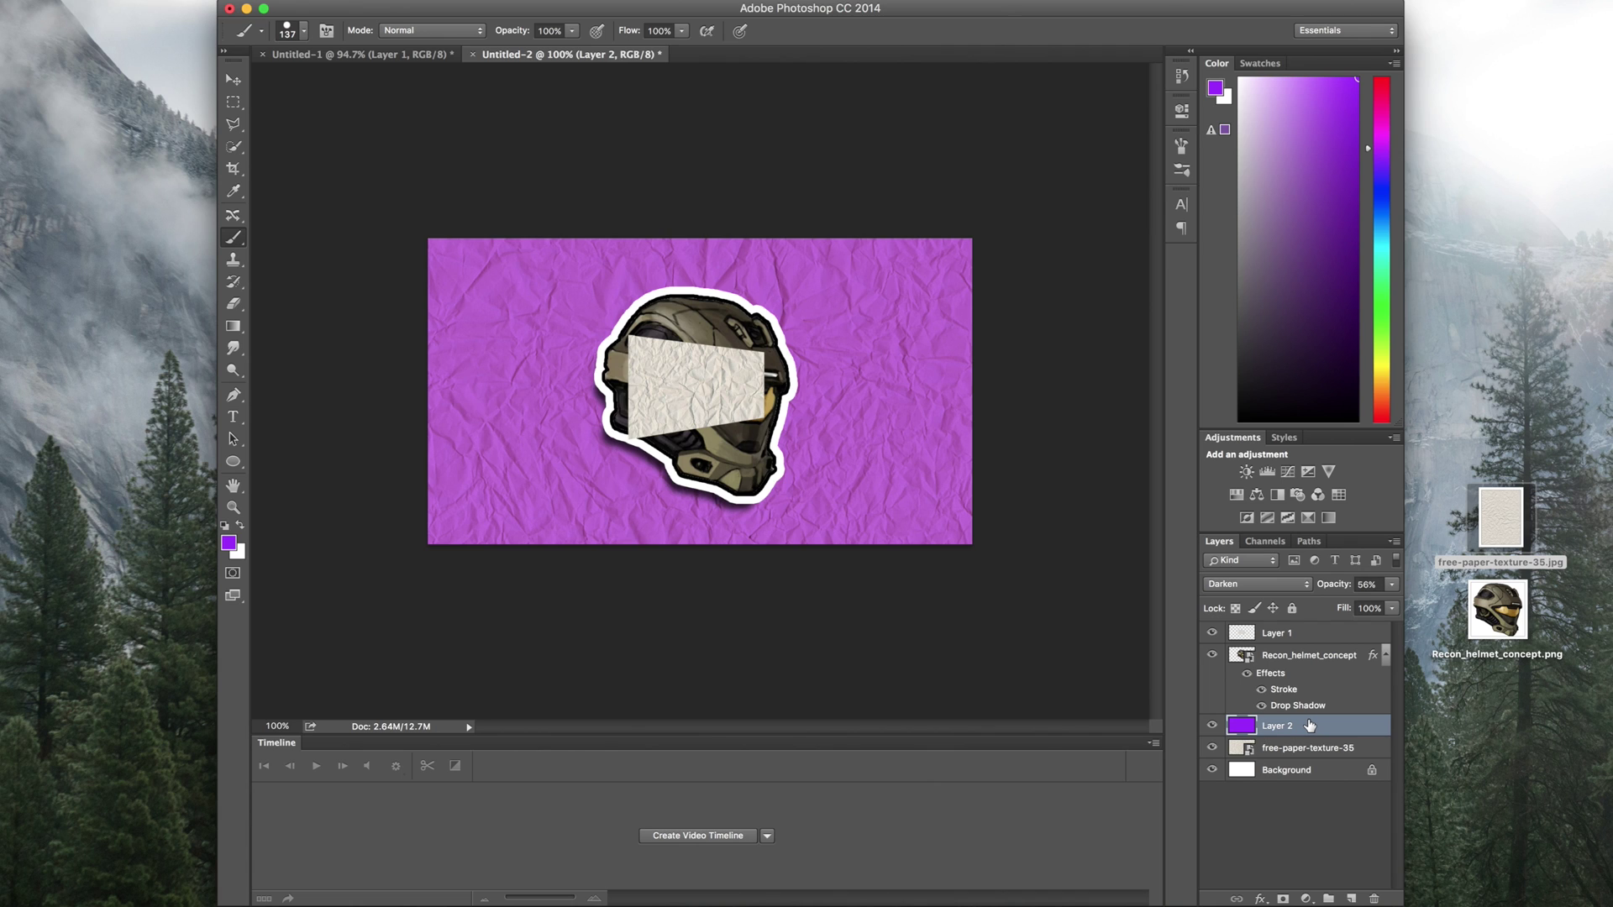
# Give Layer 2 a Color Overlay layer style in a blue-purple colour.
pyautogui.doubleClick(1320, 731)
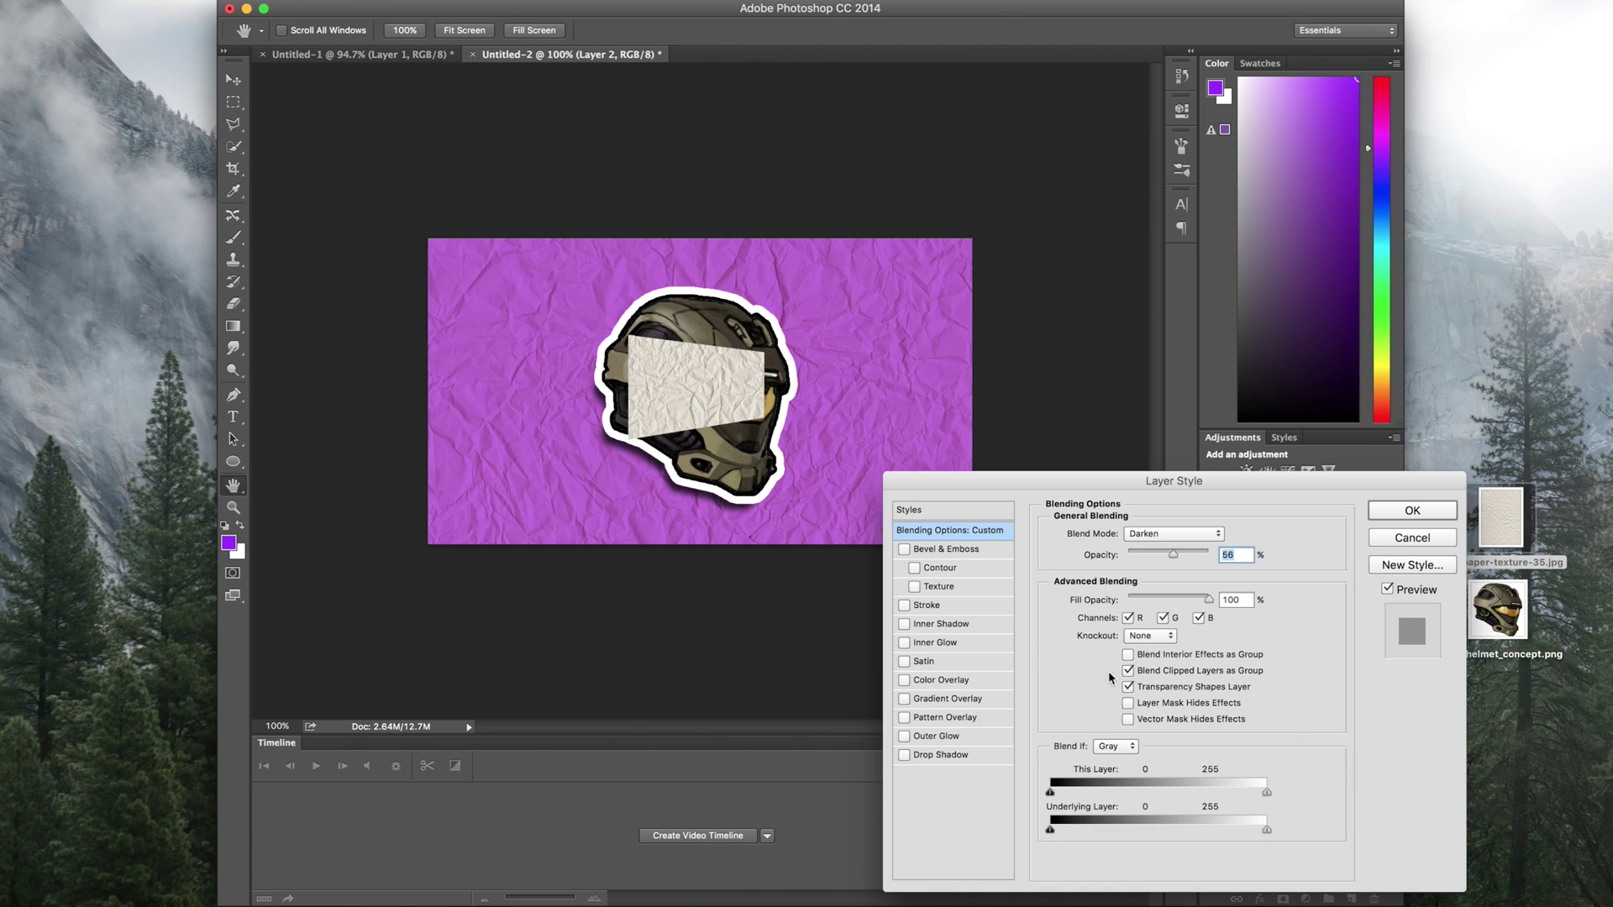
pyautogui.click(904, 679)
pyautogui.click(945, 682)
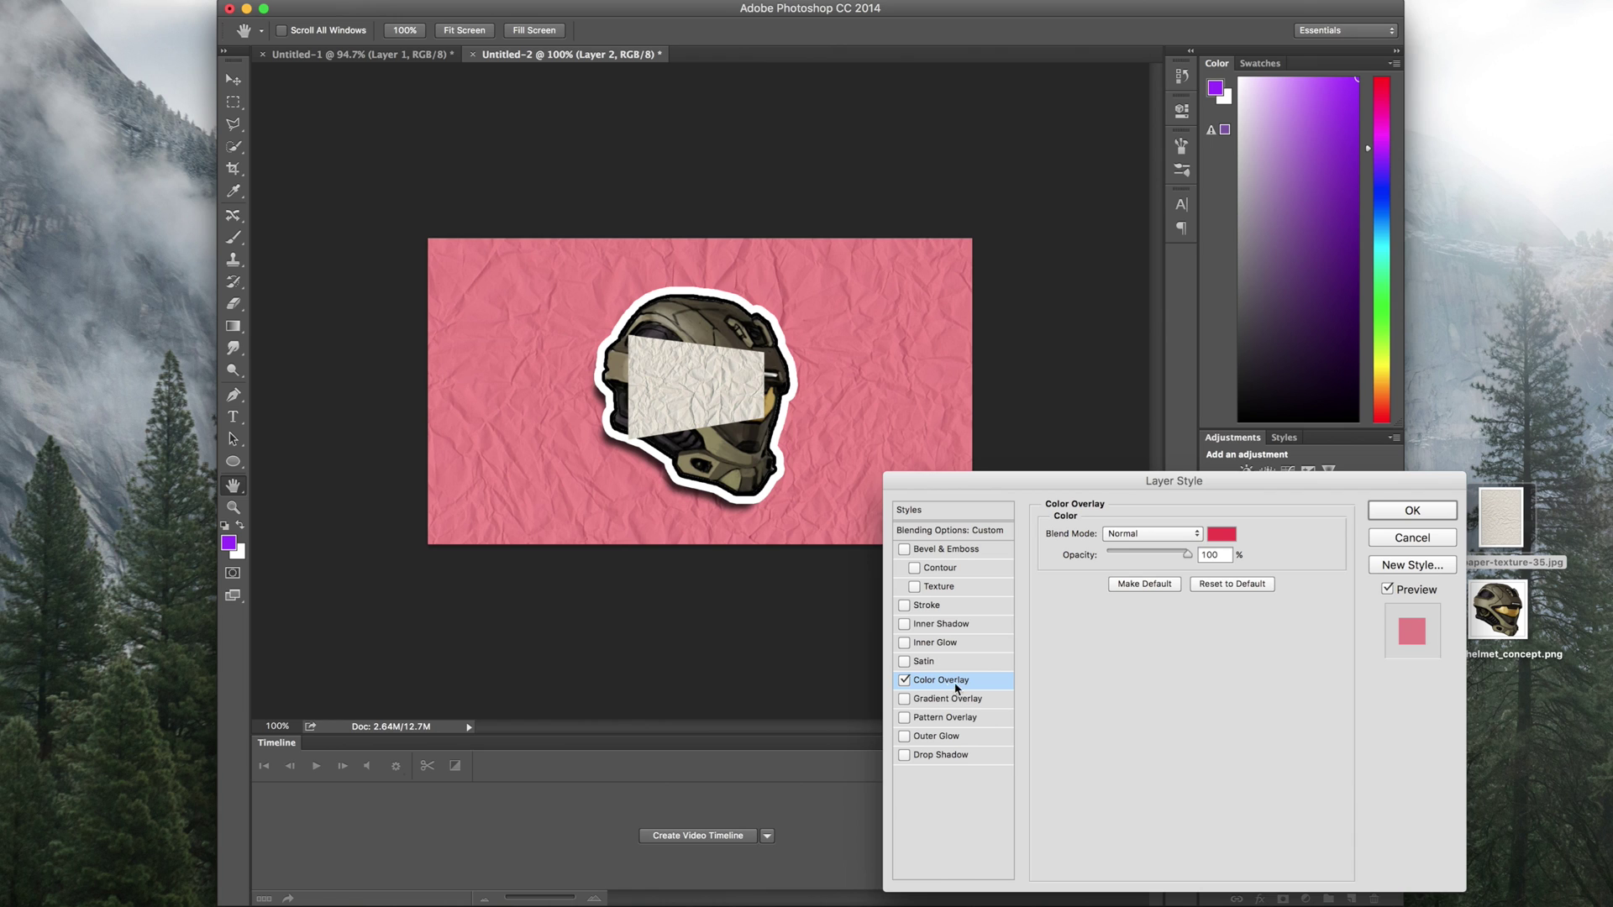
pyautogui.click(1219, 534)
pyautogui.moveTo(494, 748)
pyautogui.mouseDown()
pyautogui.moveTo(532, 773)
pyautogui.moveTo(532, 712)
pyautogui.mouseUp()
pyautogui.click(567, 730)
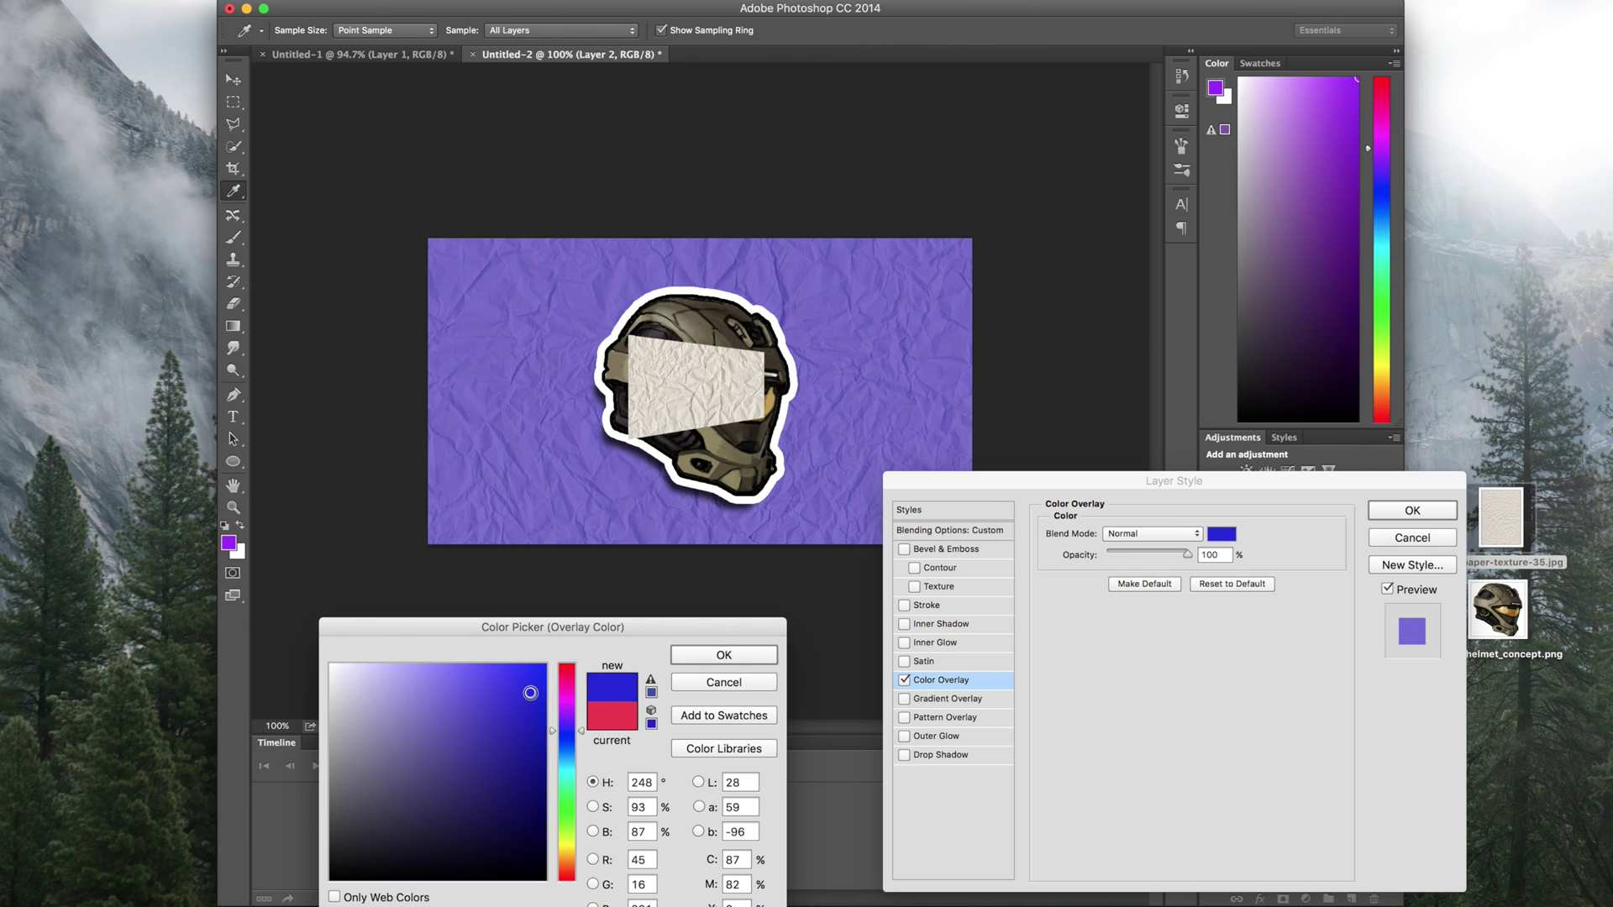
pyautogui.click(712, 652)
pyautogui.press('Return')
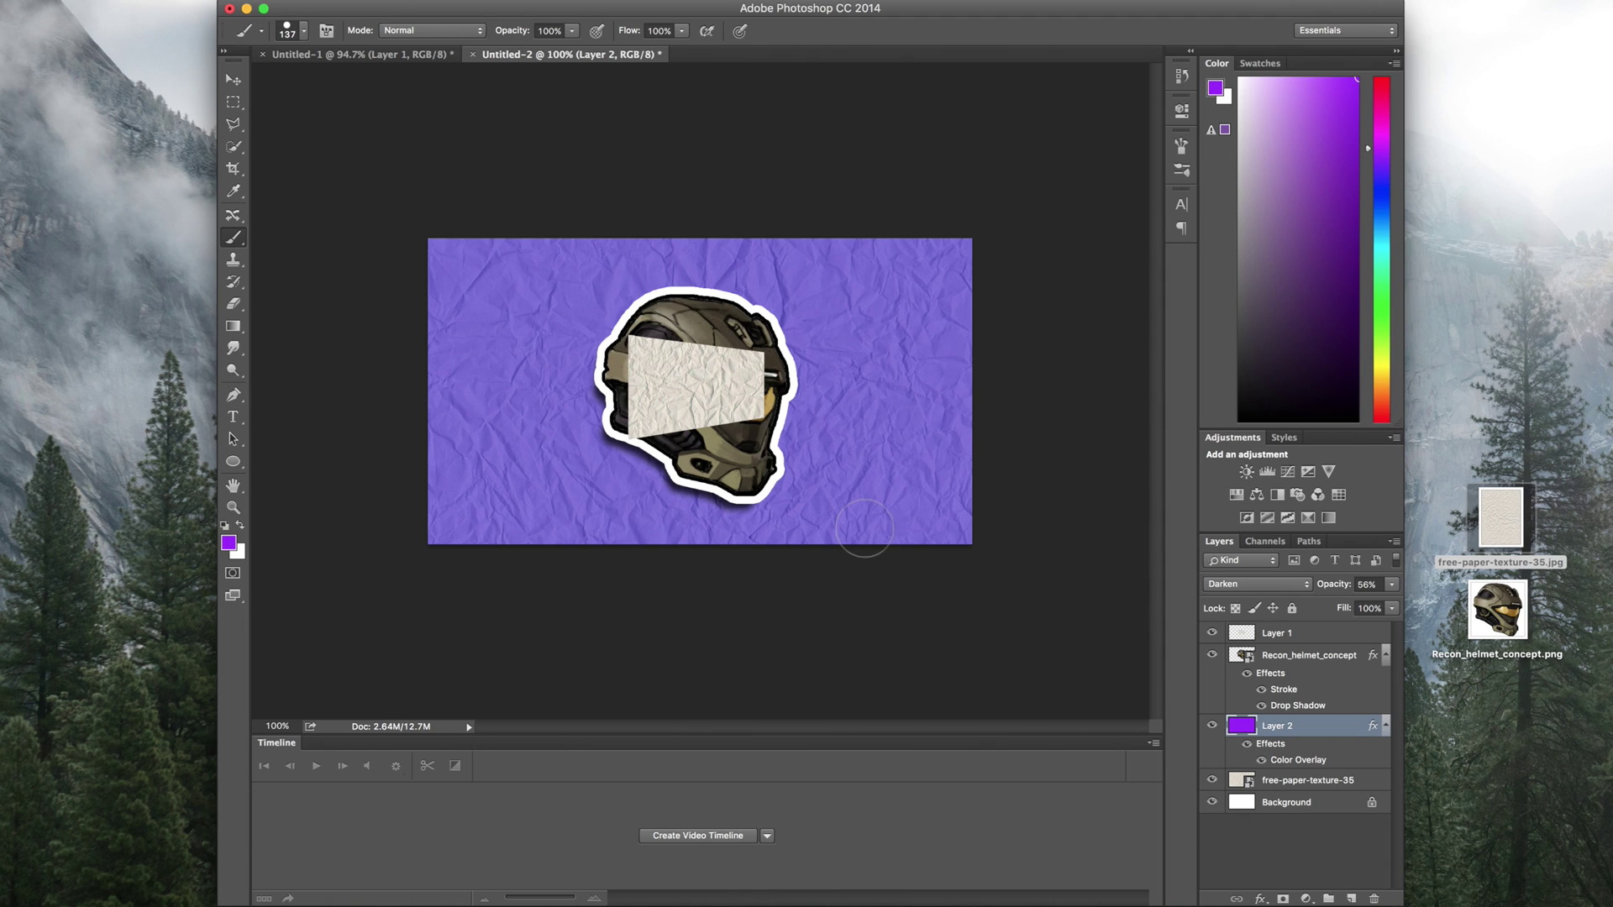
# Move Layer 1's paper piece to the upper left, shrink it and tilt it about 19°.
pyautogui.click(1307, 644)
pyautogui.moveTo(727, 406); pyautogui.dragTo(568, 322)
pyautogui.press('super+t')
pyautogui.moveTo(600, 251); pyautogui.dragTo(539, 298)
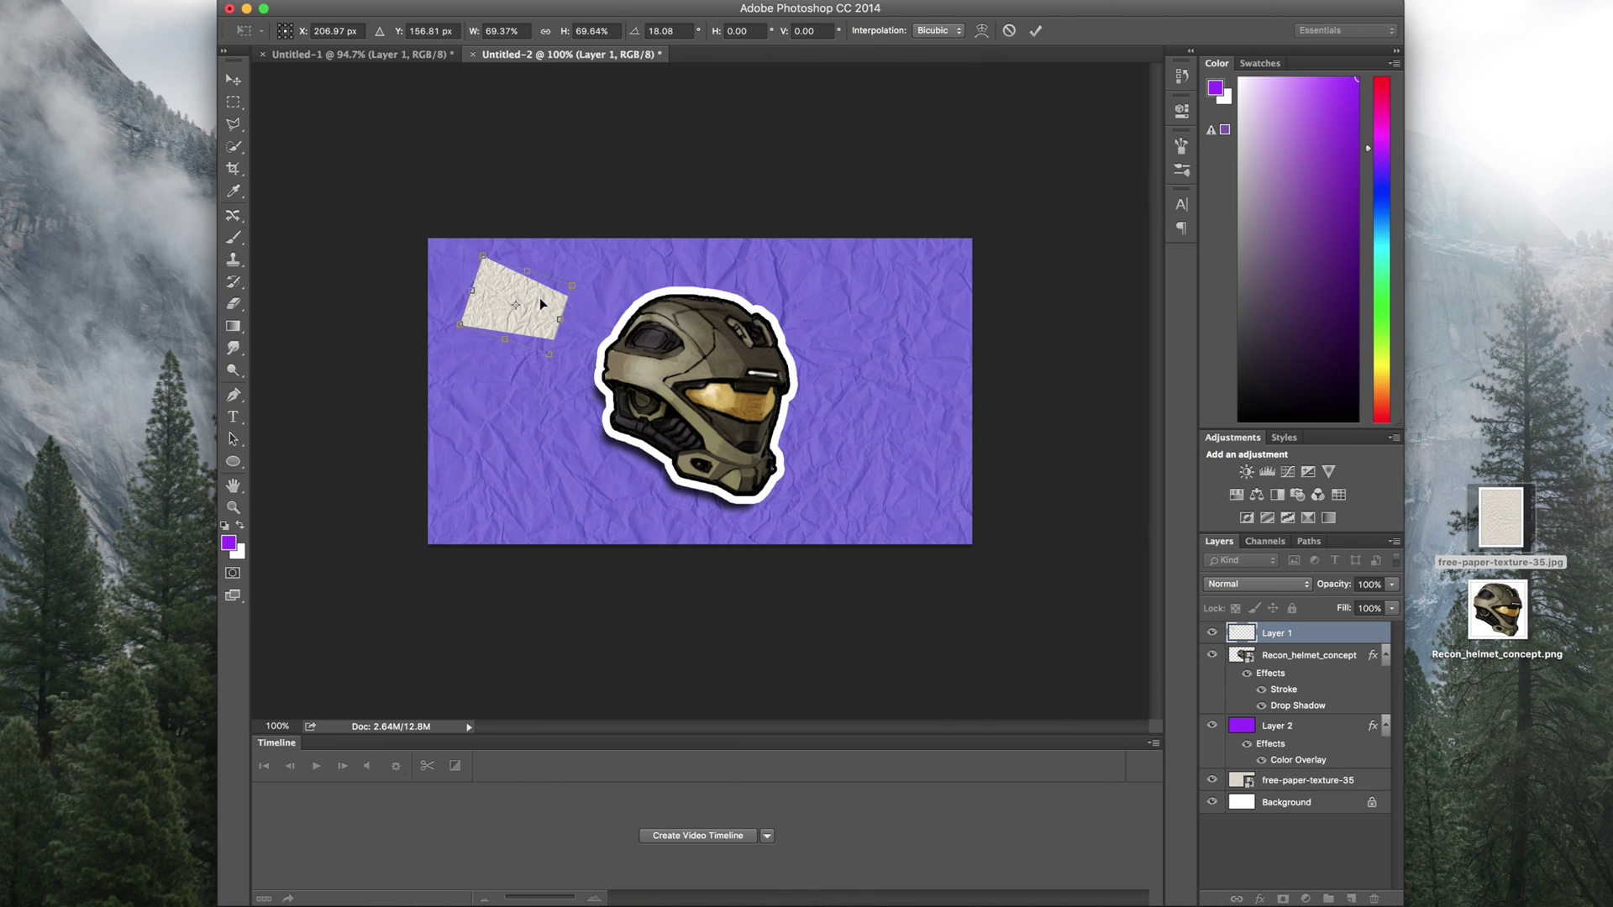
pyautogui.press('Return')
pyautogui.press('b')
# Duplicate it as Layer 1 copy and place the copy below the original.
pyautogui.rightClick(1317, 628)
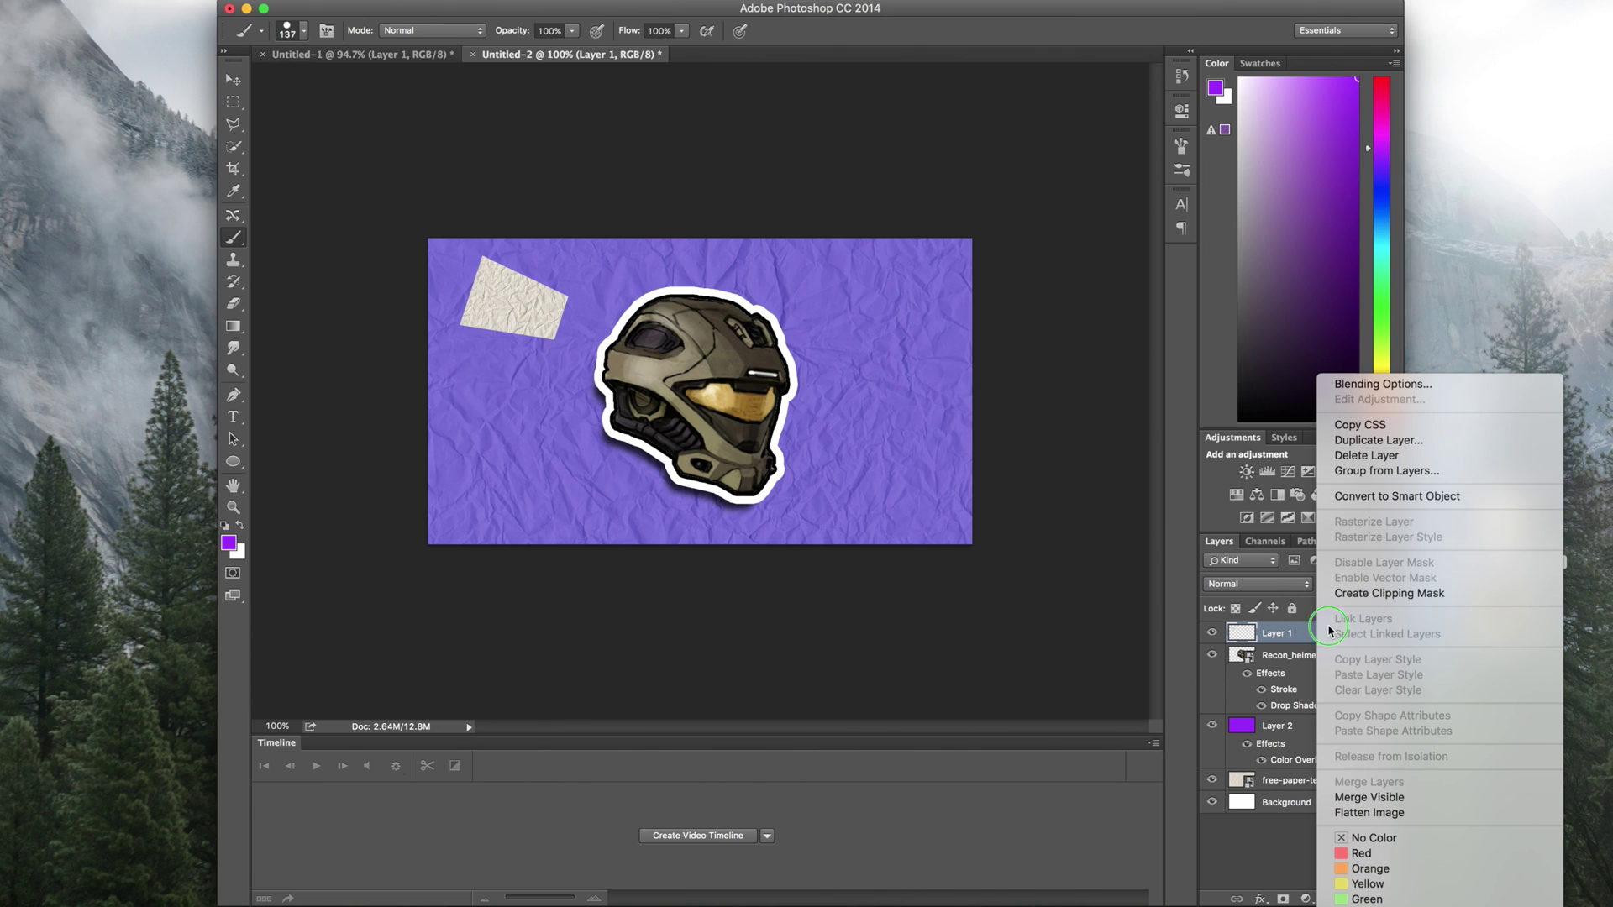
pyautogui.click(1392, 440)
pyautogui.press('Return')
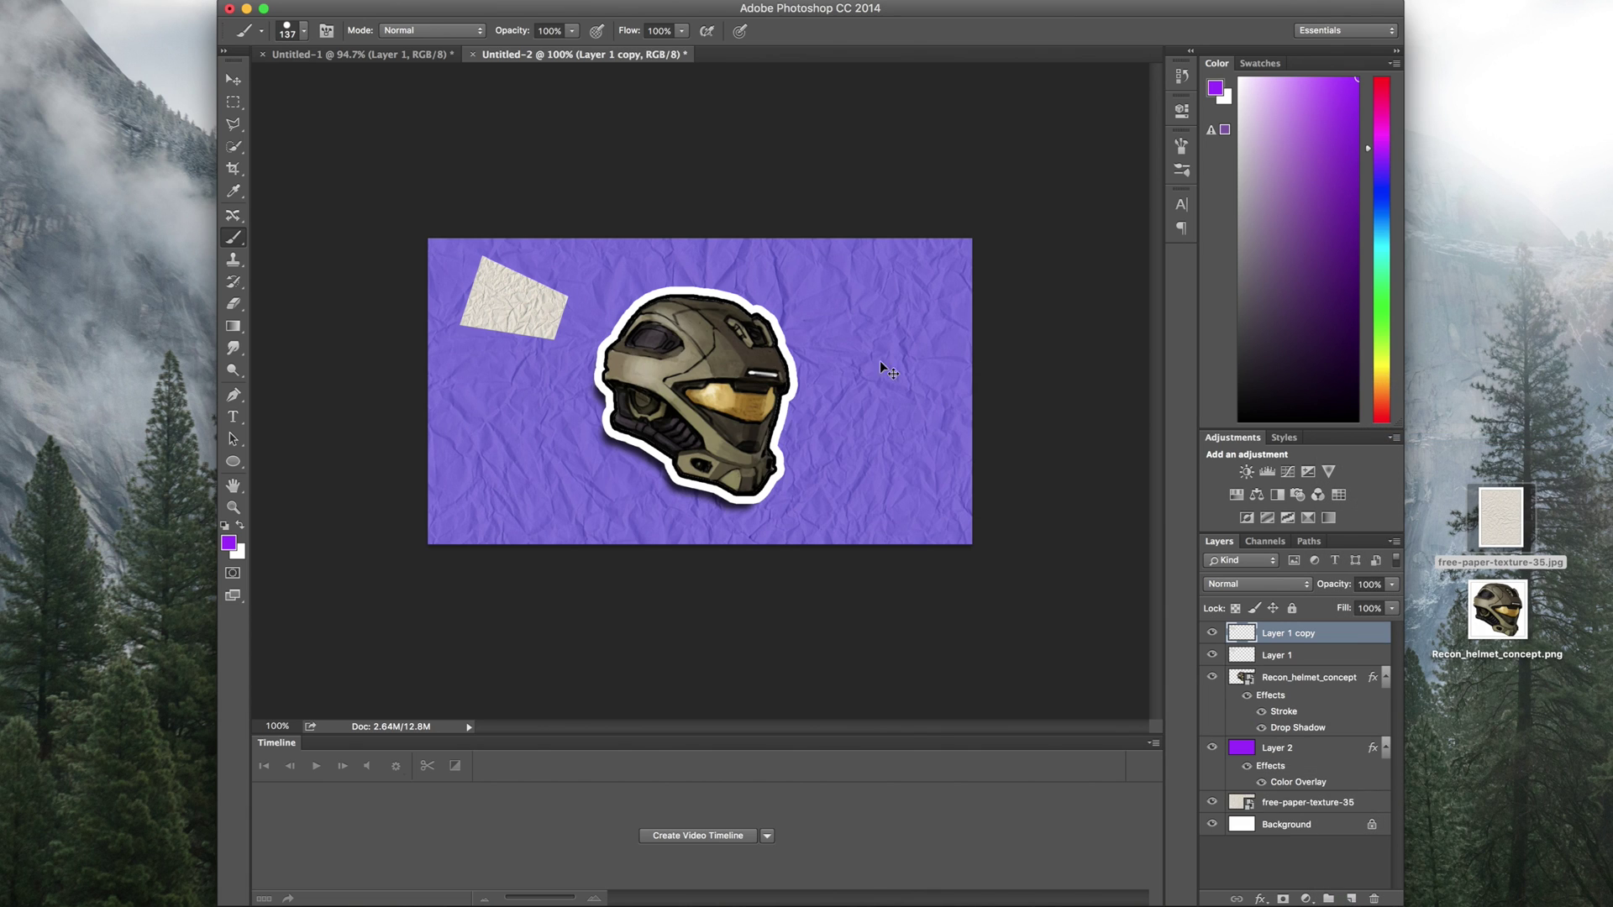
pyautogui.moveTo(566, 370)
pyautogui.mouseDown()
pyautogui.moveTo(584, 485)
pyautogui.moveTo(584, 454)
pyautogui.moveTo(540, 390)
pyautogui.moveTo(546, 416)
pyautogui.mouseUp()
pyautogui.press('super+t')
pyautogui.press('Return')
pyautogui.press('b')
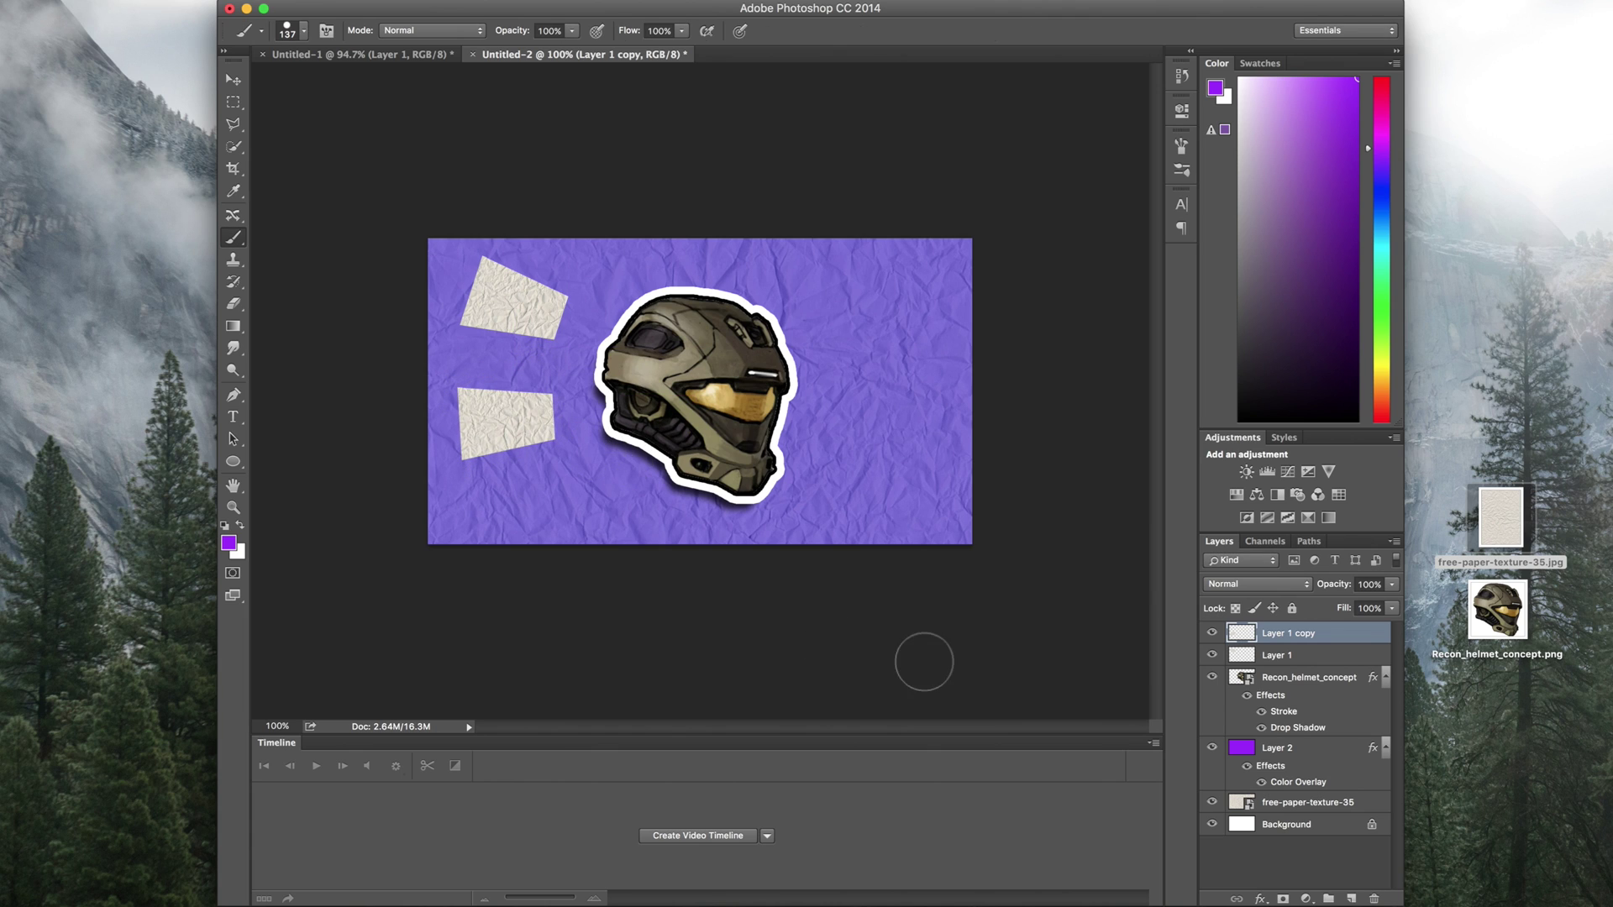
# Duplicate again as Layer 1 copy 2 lower down, and nudge the middle piece up.
pyautogui.rightClick(1323, 639)
pyautogui.click(1428, 439)
pyautogui.press('Return')
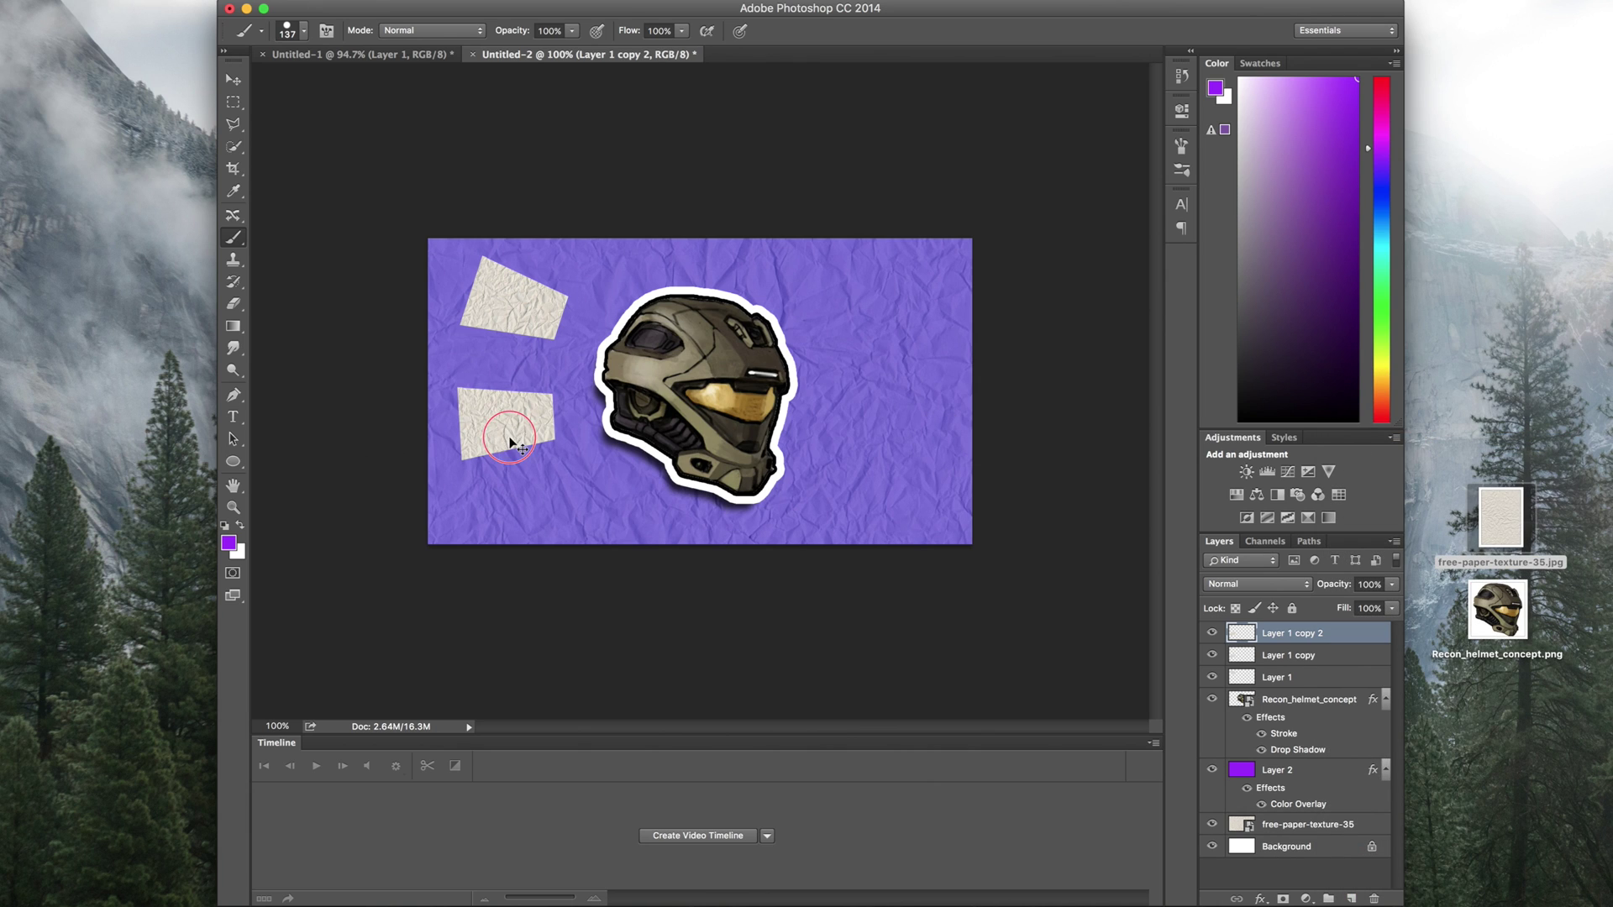
pyautogui.moveTo(508, 424); pyautogui.dragTo(529, 497)
pyautogui.click(1301, 658)
pyautogui.moveTo(638, 441); pyautogui.dragTo(641, 412)
pyautogui.hotkey('ctrl', 't')
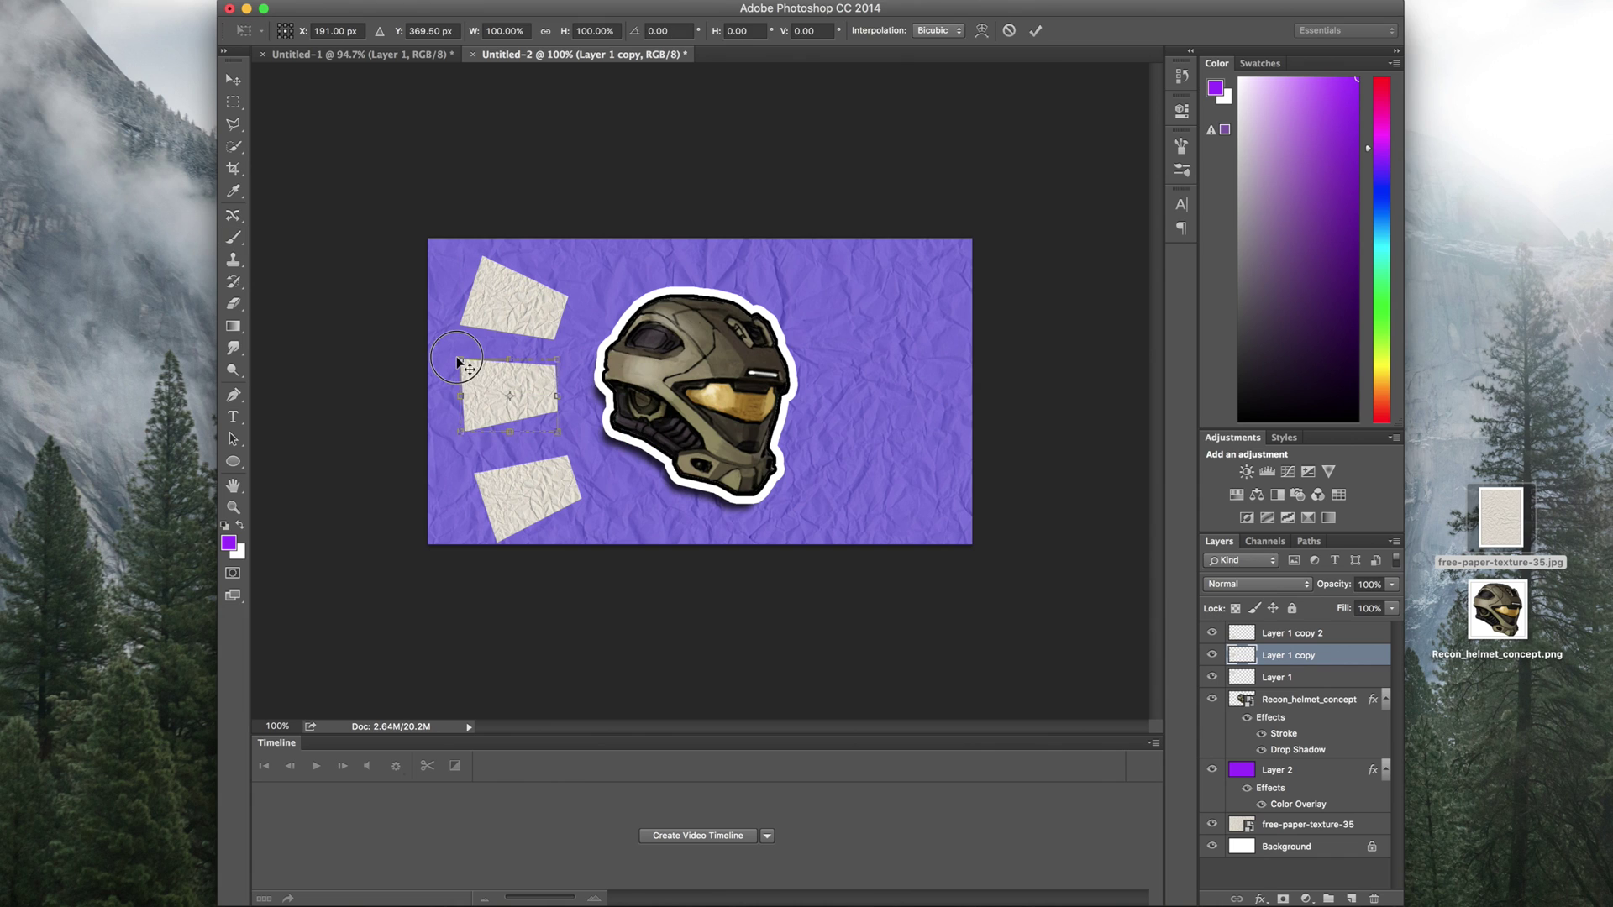
pyautogui.press('Return')
pyautogui.press('b')
pyautogui.click(1285, 678)
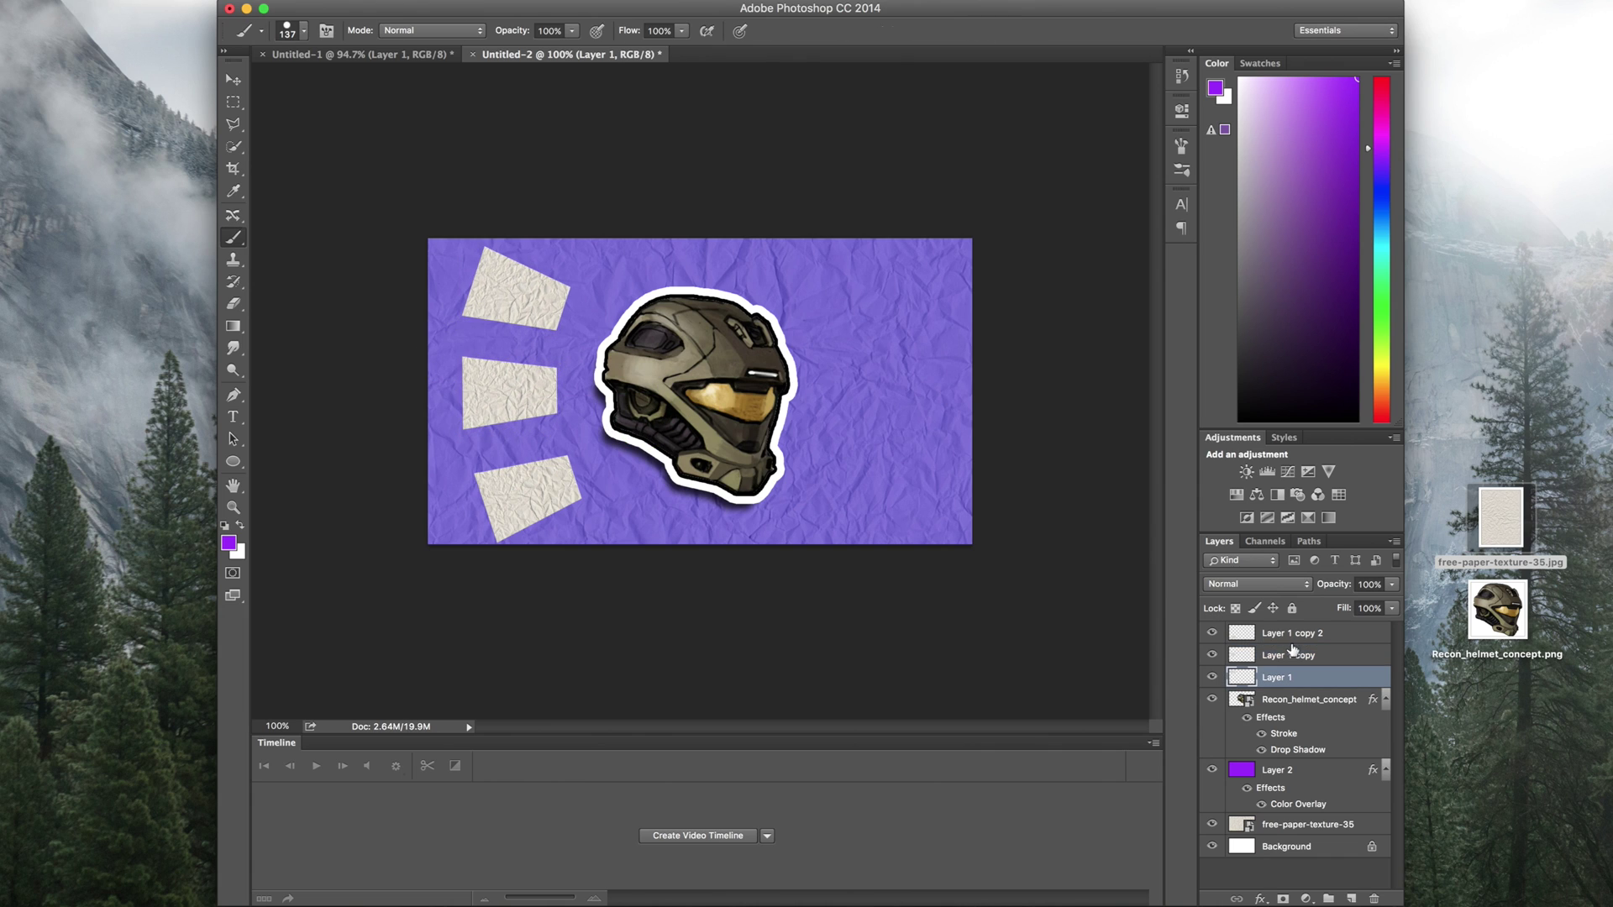
# Rotate and shift all three paper pieces together, then fine-tune the top piece.
pyautogui.keyDown('shift'); pyautogui.click(1331, 636); pyautogui.keyUp('shift')
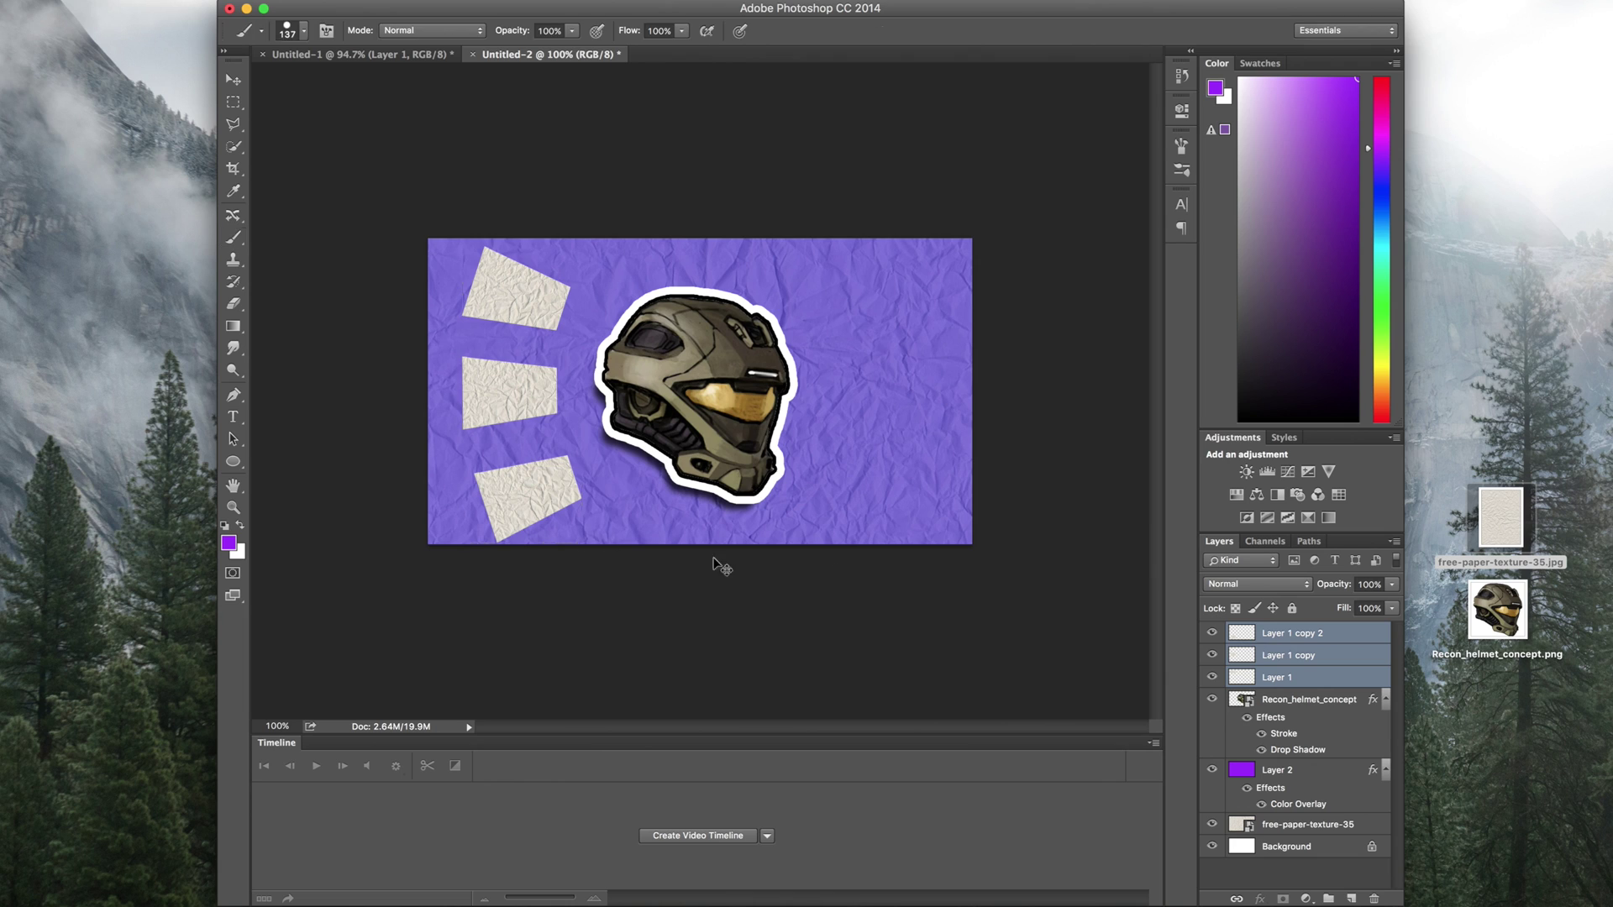
pyautogui.hotkey('ctrl', 't')
pyautogui.moveTo(459, 546); pyautogui.dragTo(476, 532)
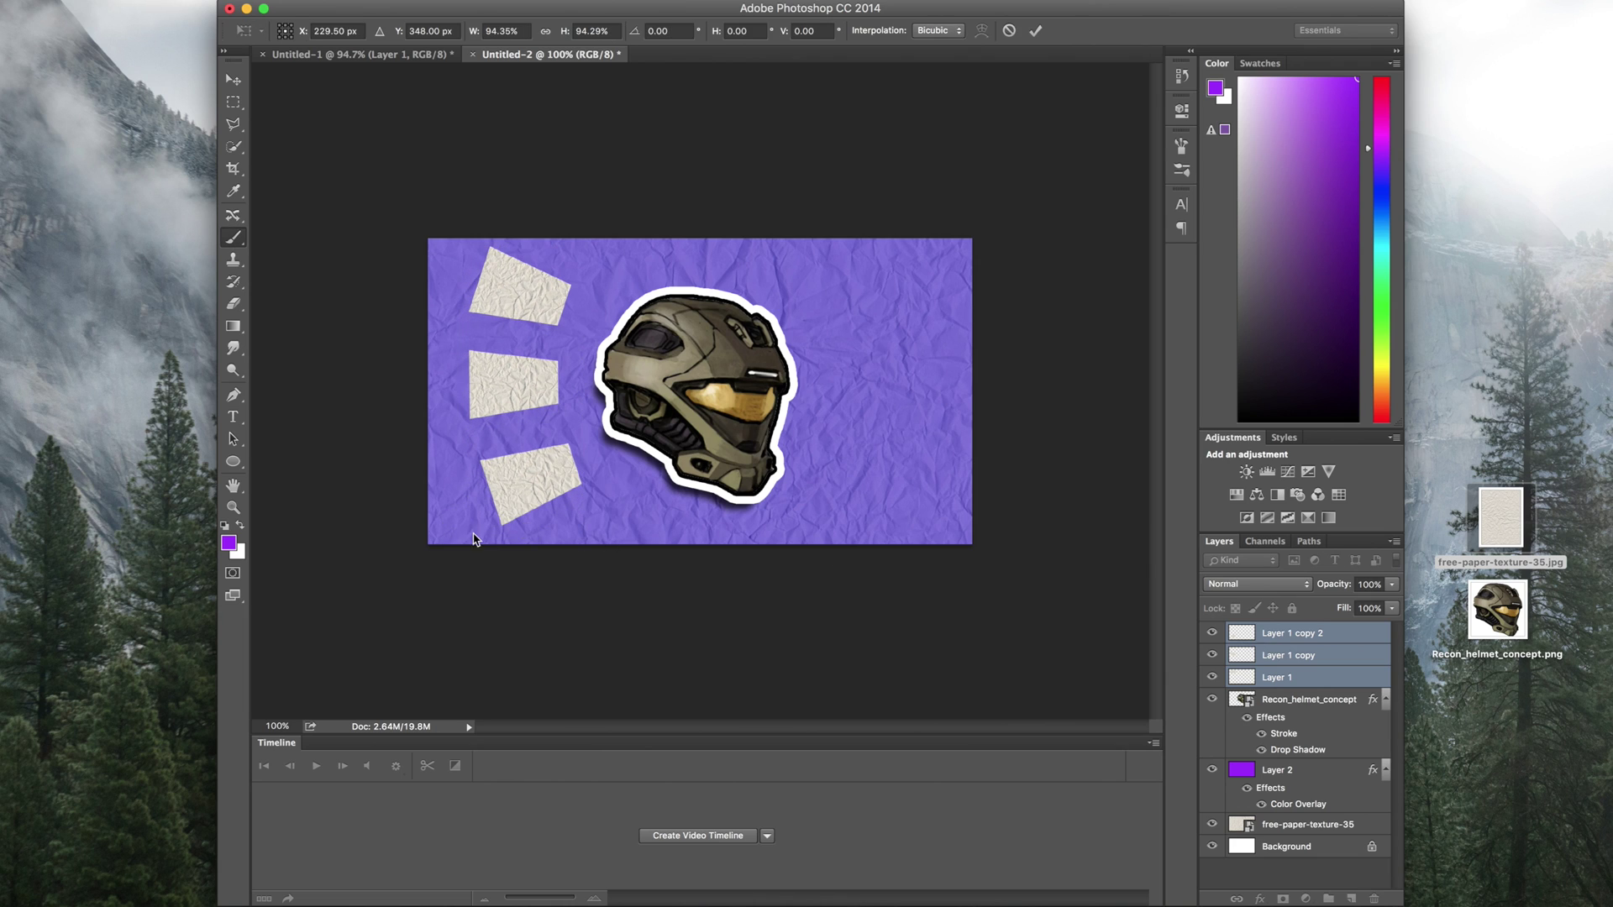
pyautogui.press('Return')
pyautogui.click(1294, 679)
pyautogui.moveTo(536, 519); pyautogui.dragTo(537, 520)
pyautogui.click(1341, 640)
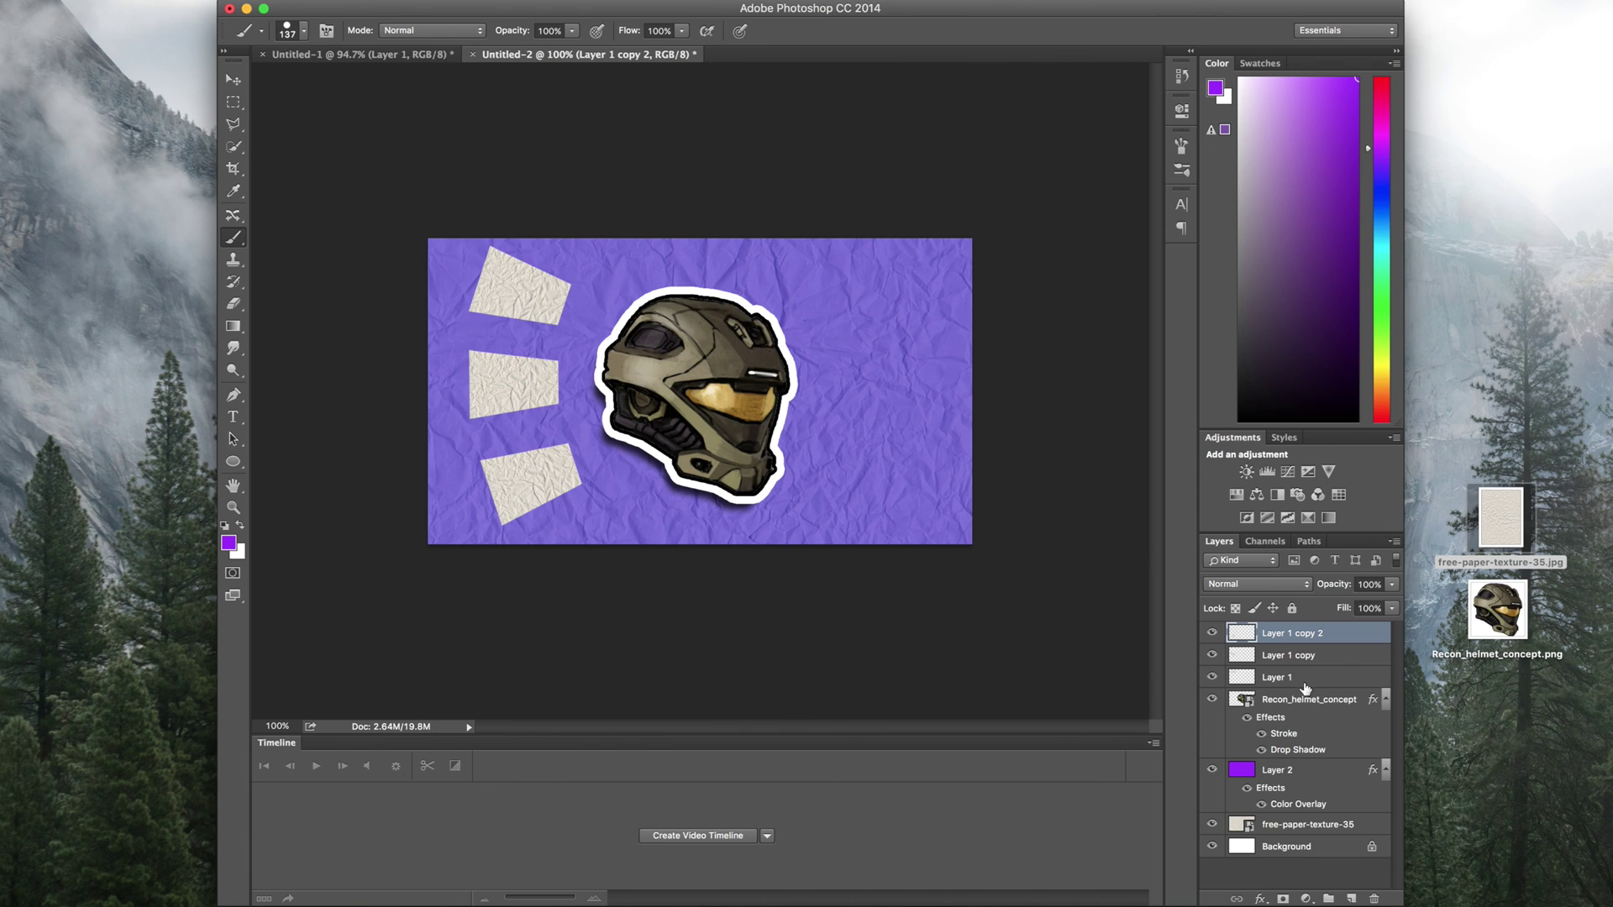
pyautogui.keyDown('shift'); pyautogui.click(1302, 679); pyautogui.keyUp('shift')
# Combine the three pieces into a smart object, then move a duplicate (Layer 1 copy 3) right of the helmet.
pyautogui.rightClick(1302, 678)
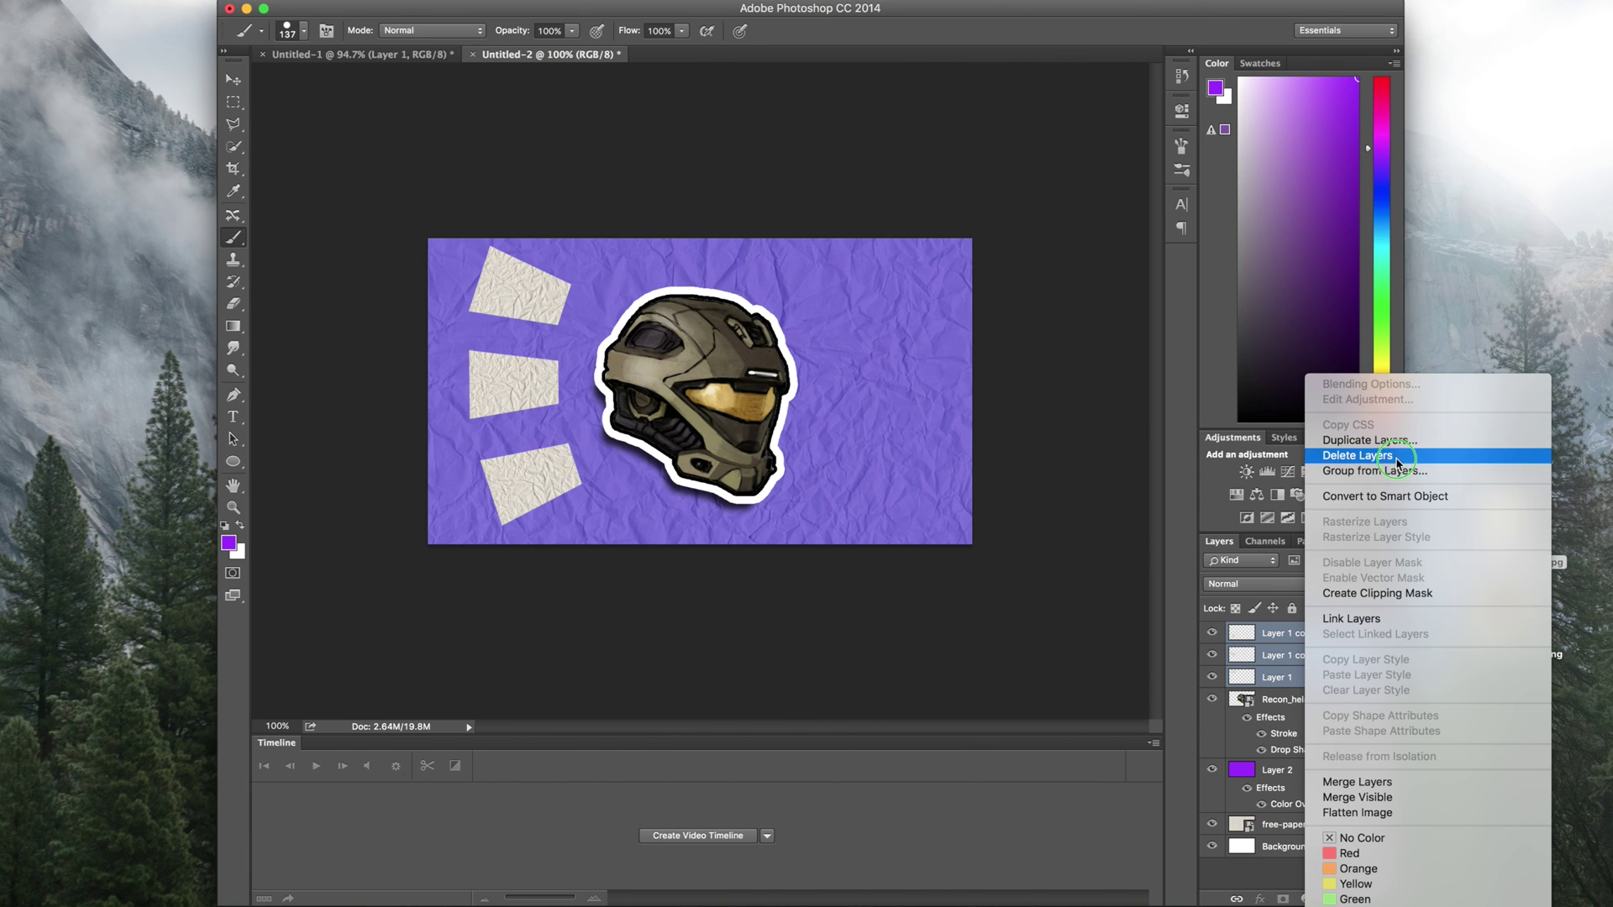
pyautogui.click(1395, 496)
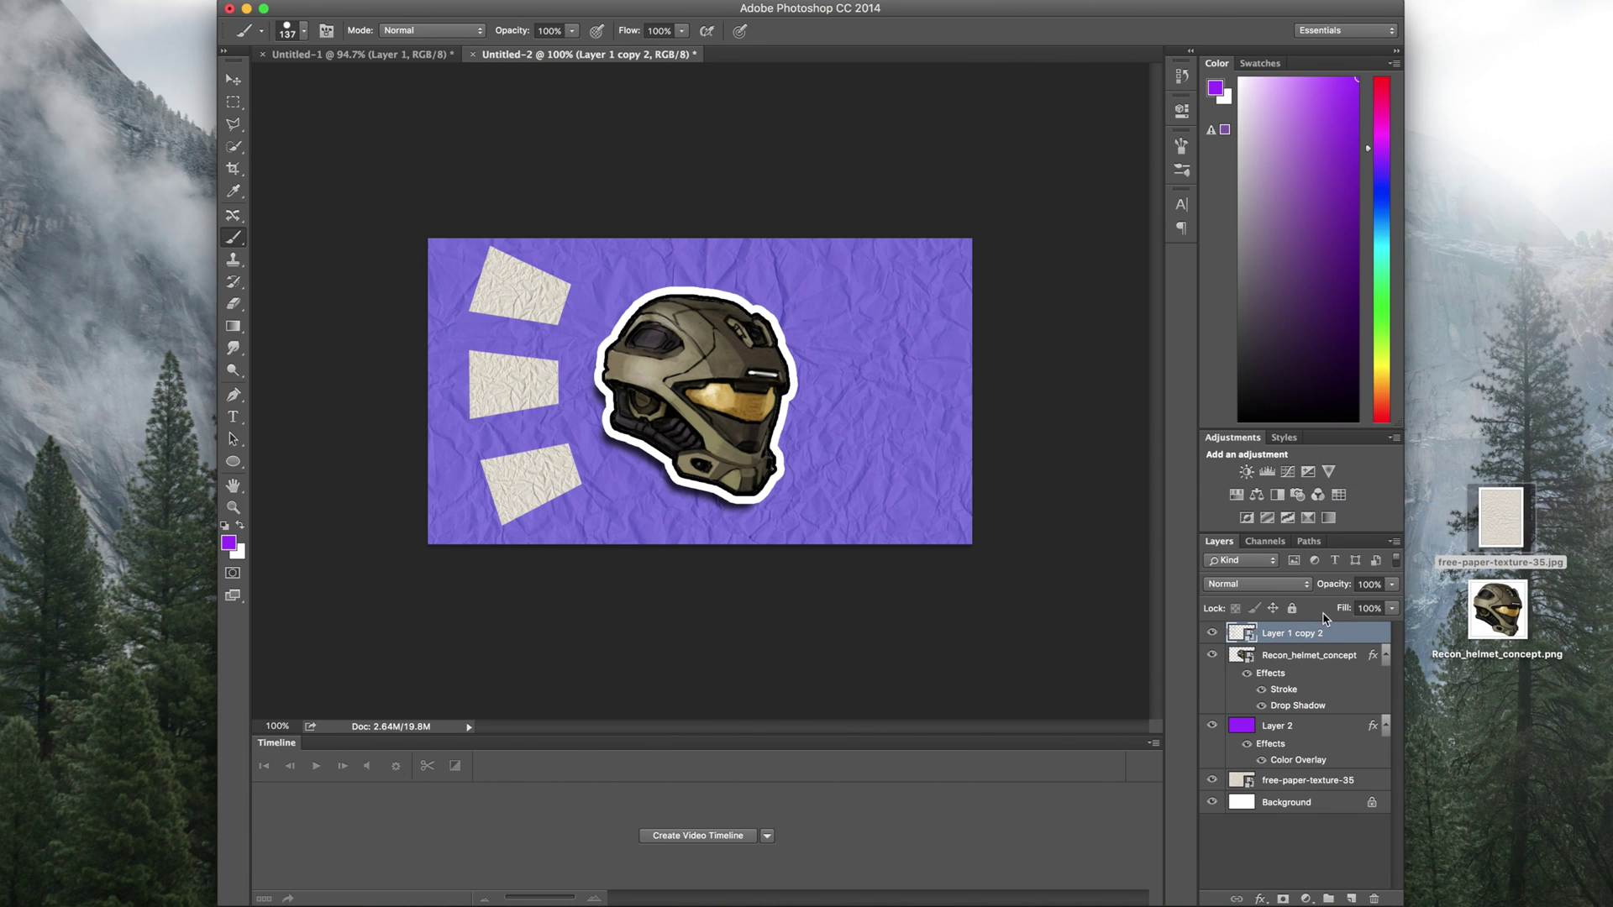
pyautogui.rightClick(1326, 628)
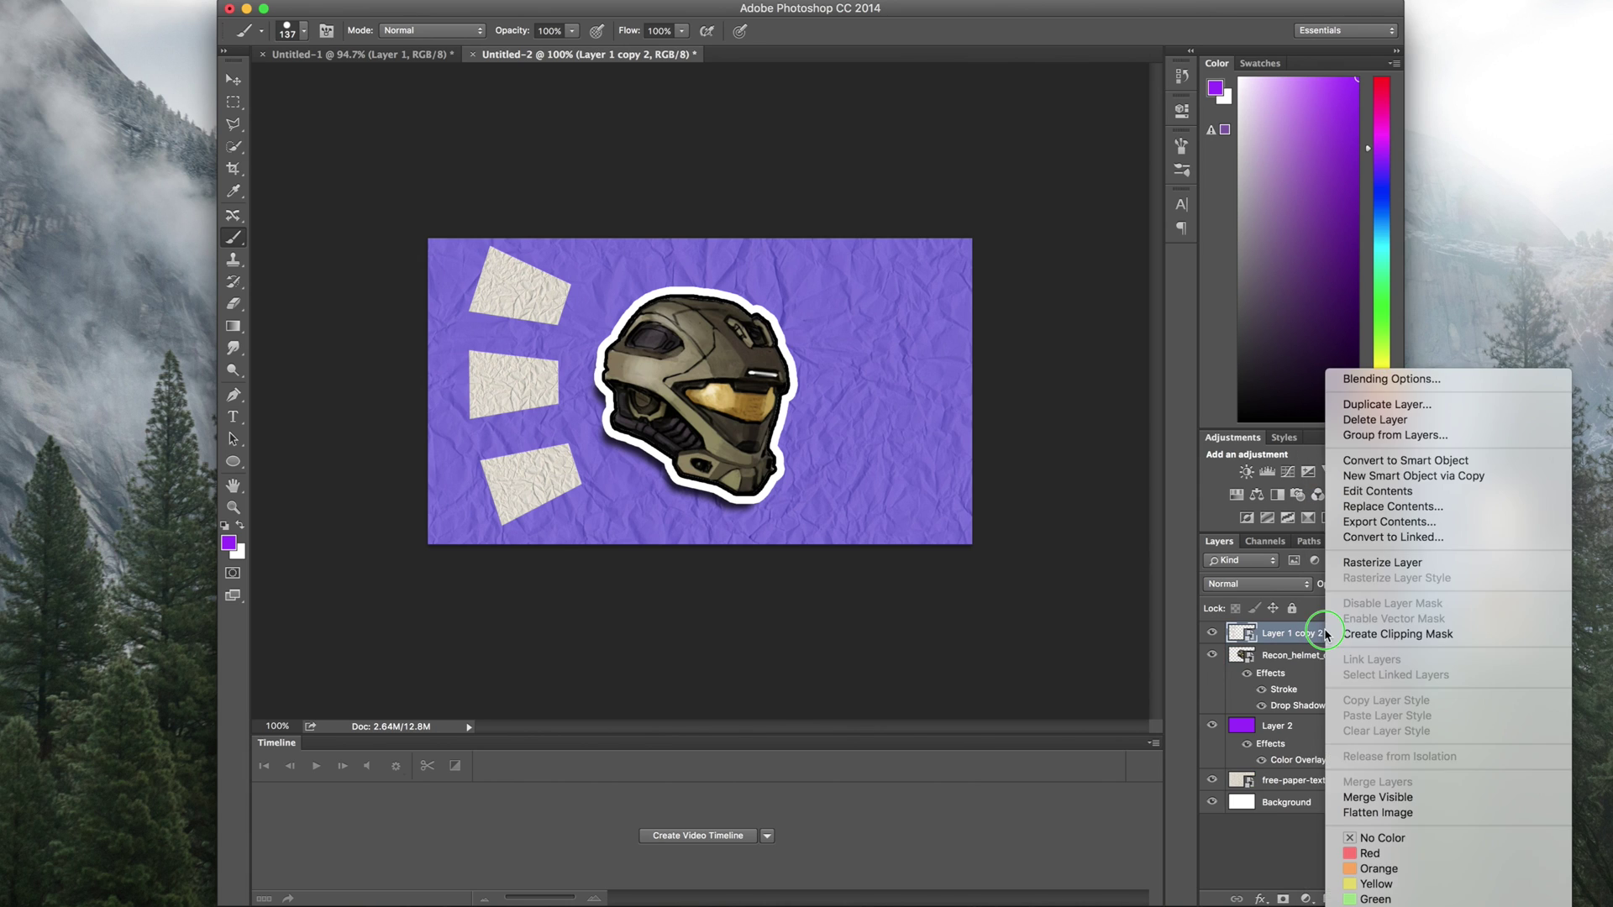
pyautogui.click(1416, 405)
pyautogui.press('Return')
pyautogui.moveTo(468, 446); pyautogui.dragTo(837, 461)
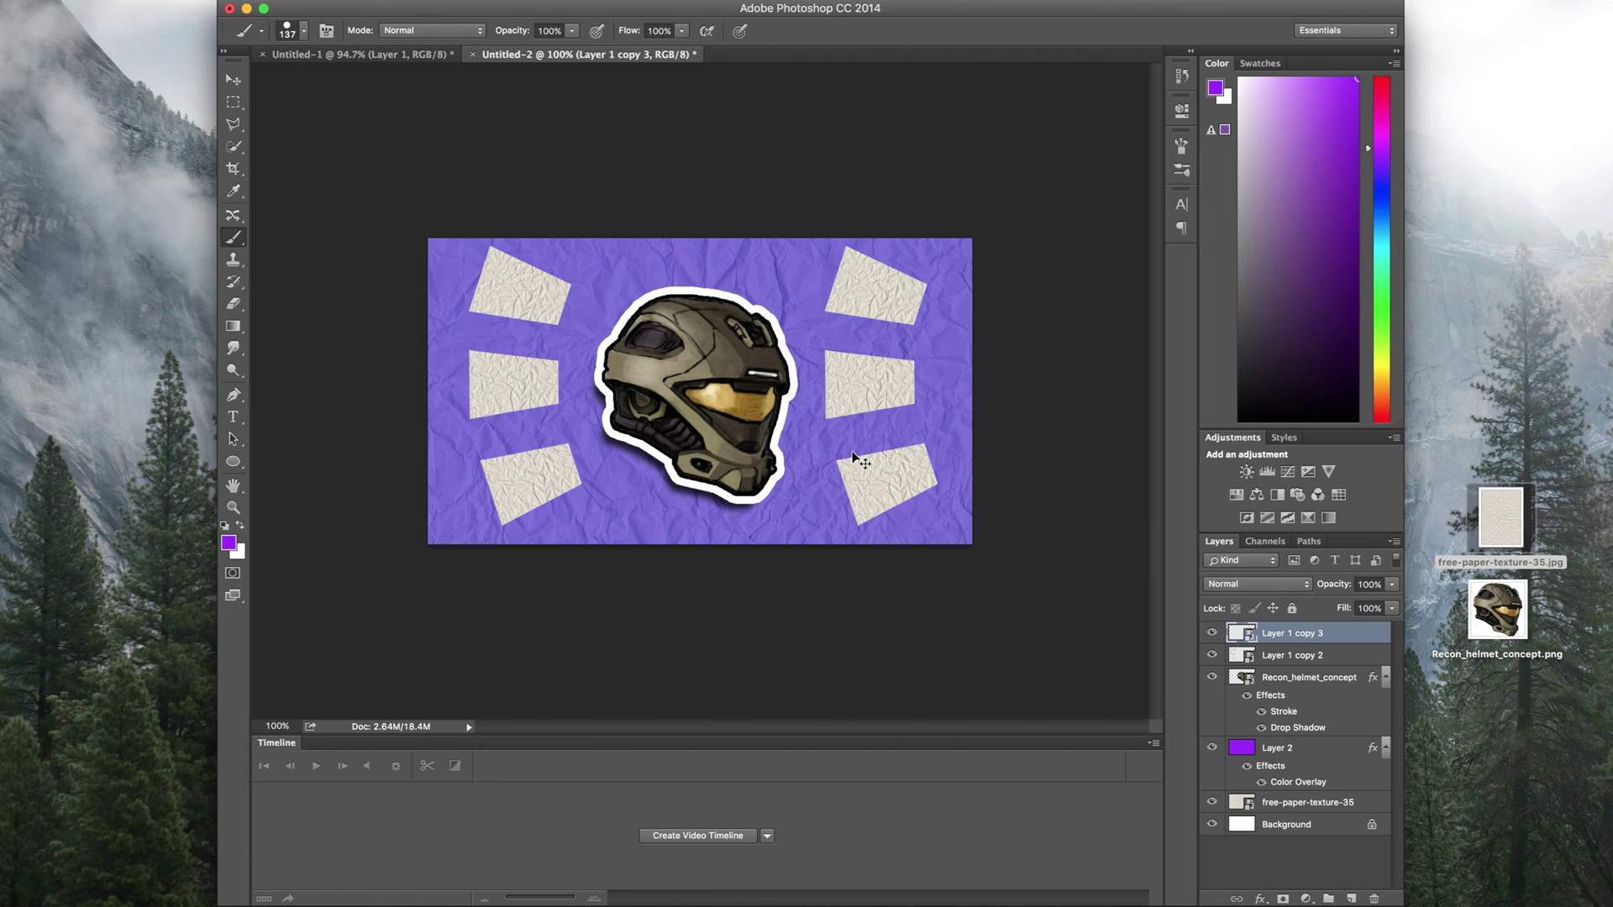
# Flip the right-side pieces horizontally and reposition them to mirror the left set.
pyautogui.hotkey('ctrl', 't')
pyautogui.rightClick(855, 462)
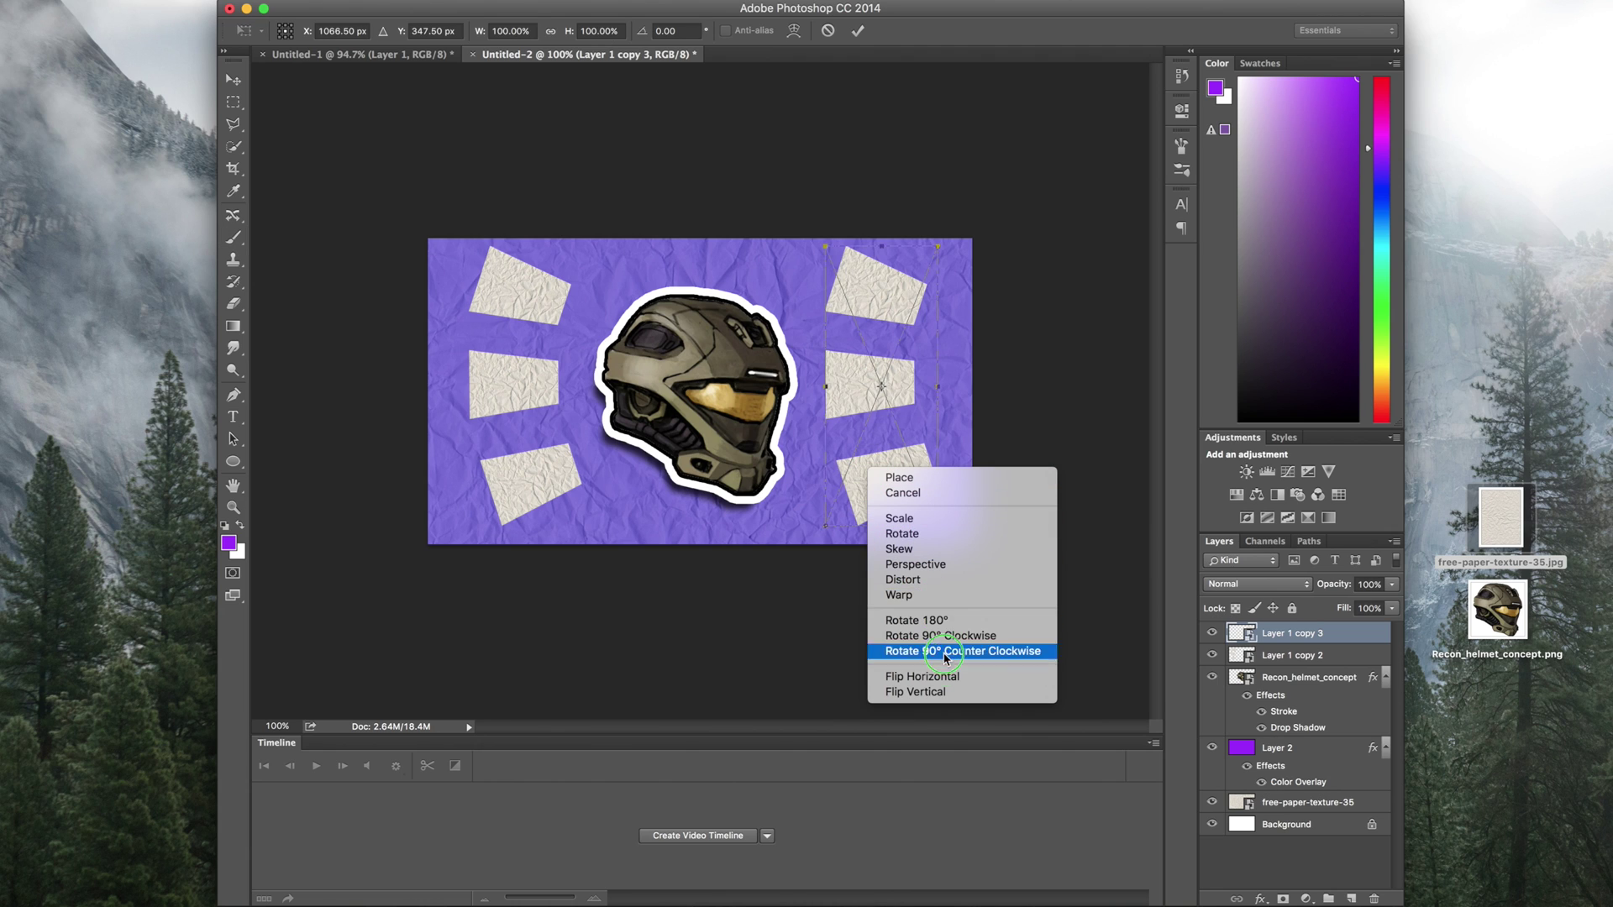
pyautogui.click(923, 676)
pyautogui.moveTo(890, 484); pyautogui.dragTo(882, 495)
pyautogui.press('Return')
pyautogui.press('b')
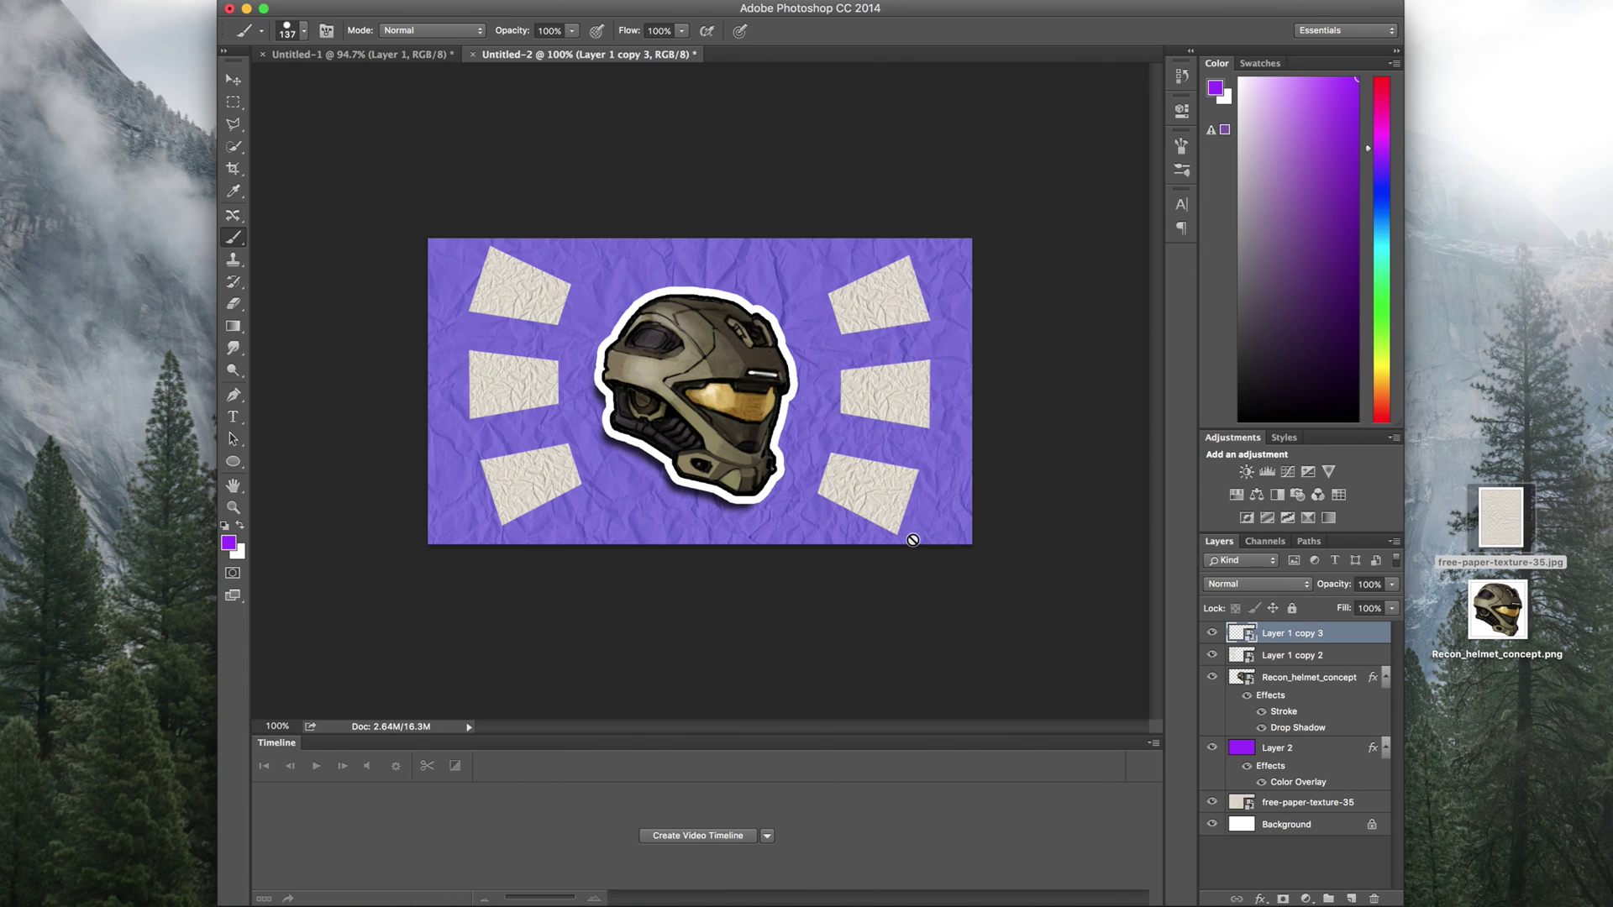
# Convert both paper-piece layers into a single smart object.
pyautogui.keyDown('shift'); pyautogui.click(1305, 661); pyautogui.keyUp('shift')
pyautogui.rightClick(1305, 661)
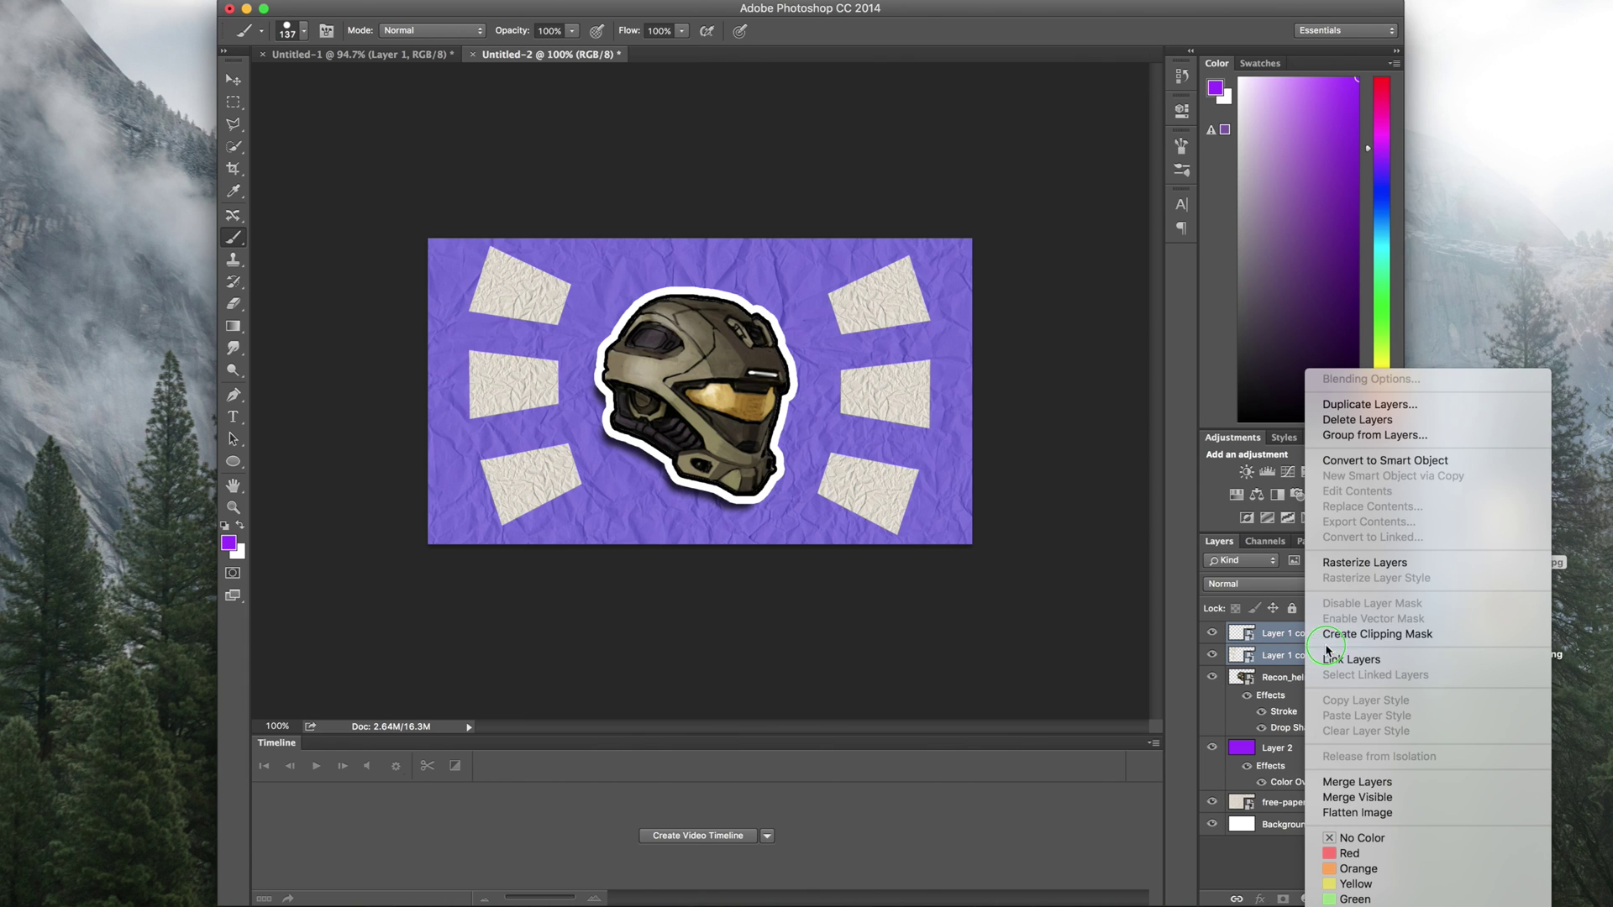
pyautogui.click(1460, 461)
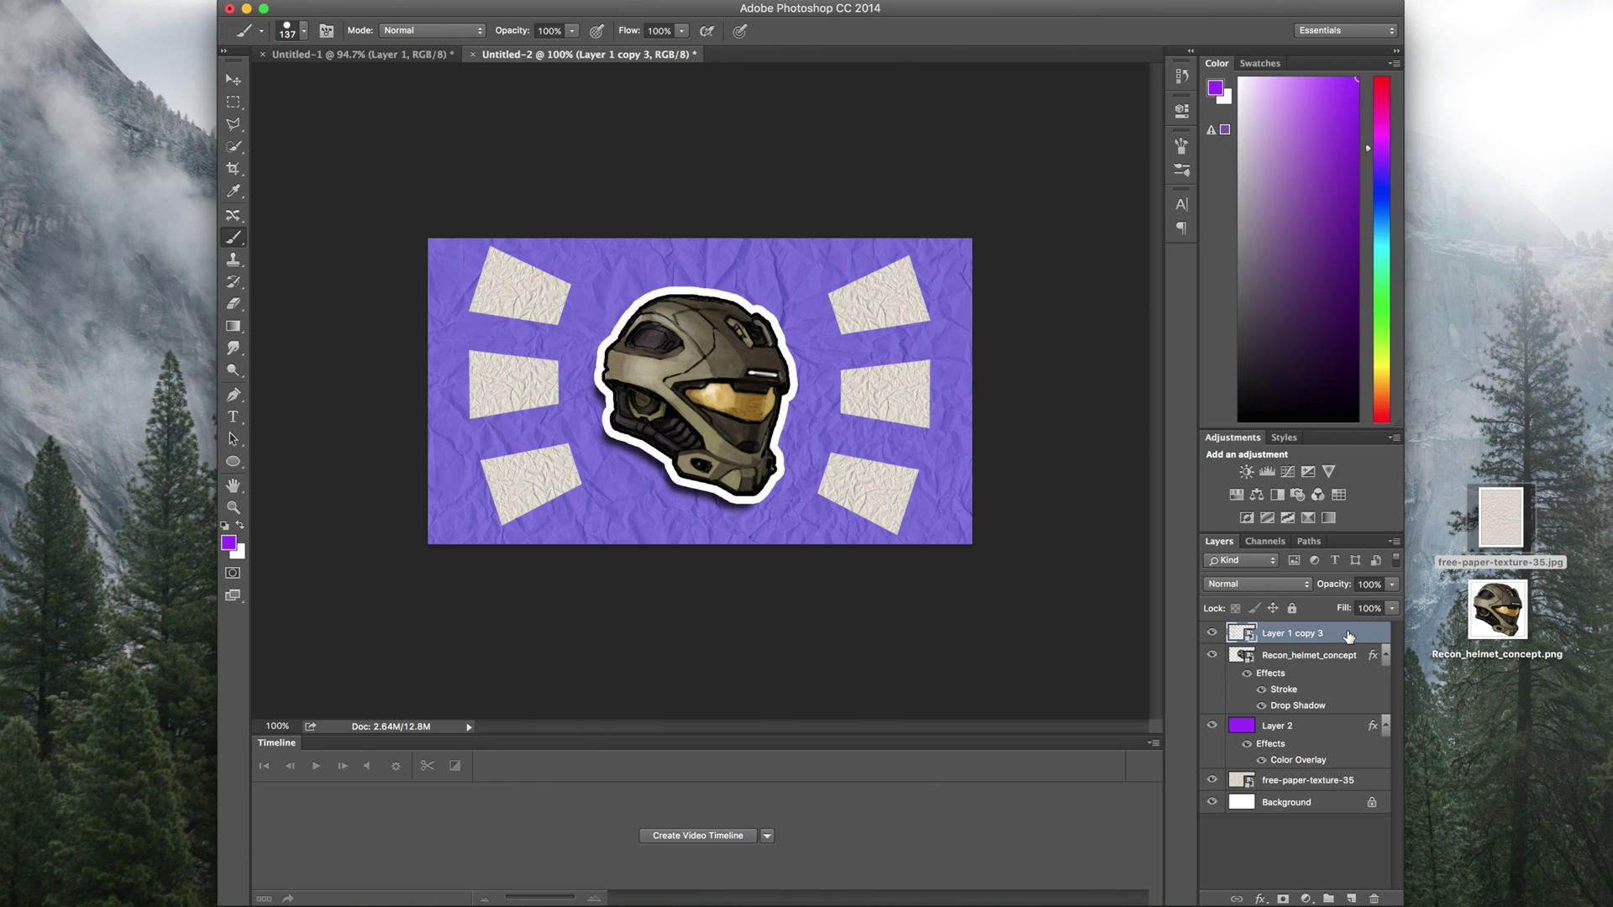
# Add a yellow Color Overlay at 67% opacity to the merged paper pieces.
pyautogui.doubleClick(1348, 636)
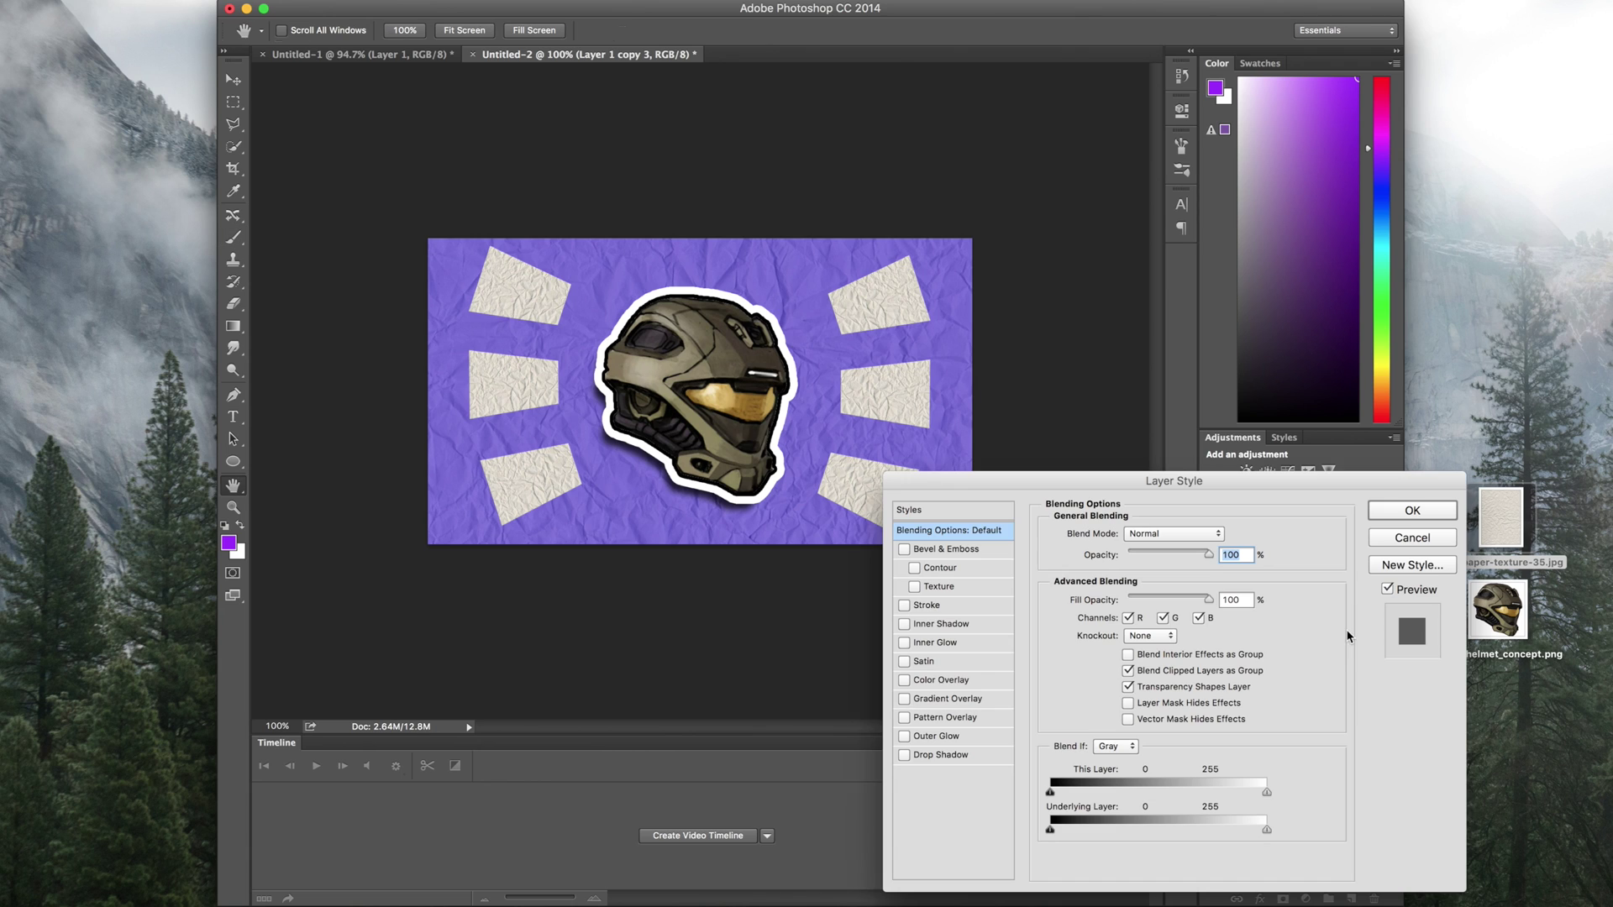
pyautogui.click(904, 680)
pyautogui.click(949, 679)
pyautogui.moveTo(1187, 552); pyautogui.dragTo(1158, 548)
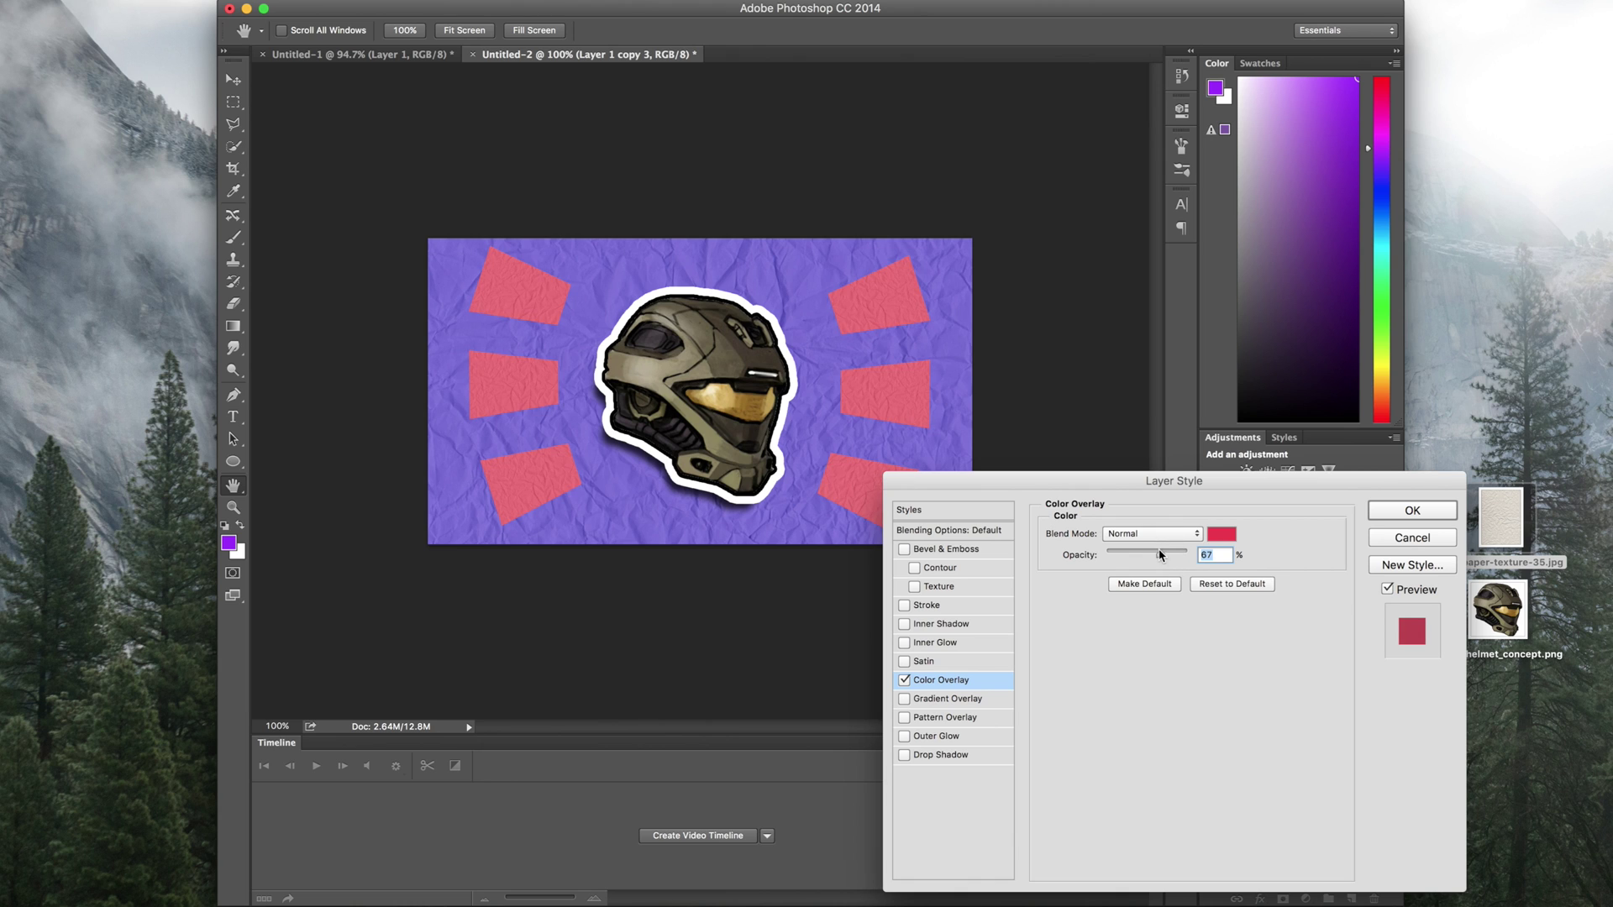
pyautogui.click(1221, 536)
pyautogui.moveTo(567, 714); pyautogui.dragTo(573, 847)
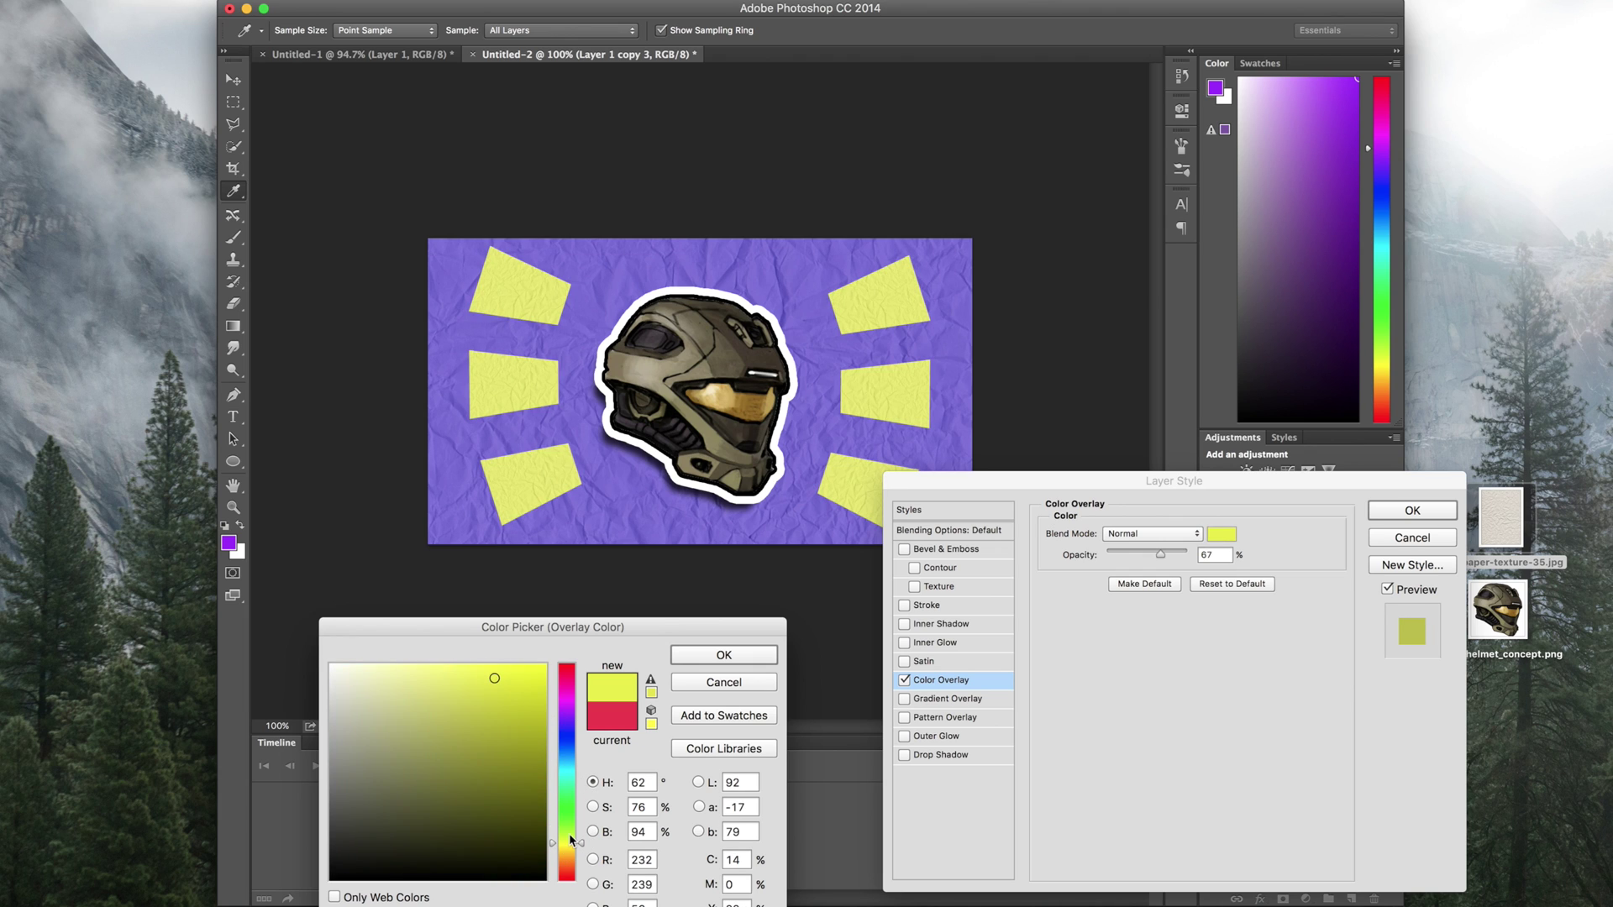
pyautogui.click(729, 653)
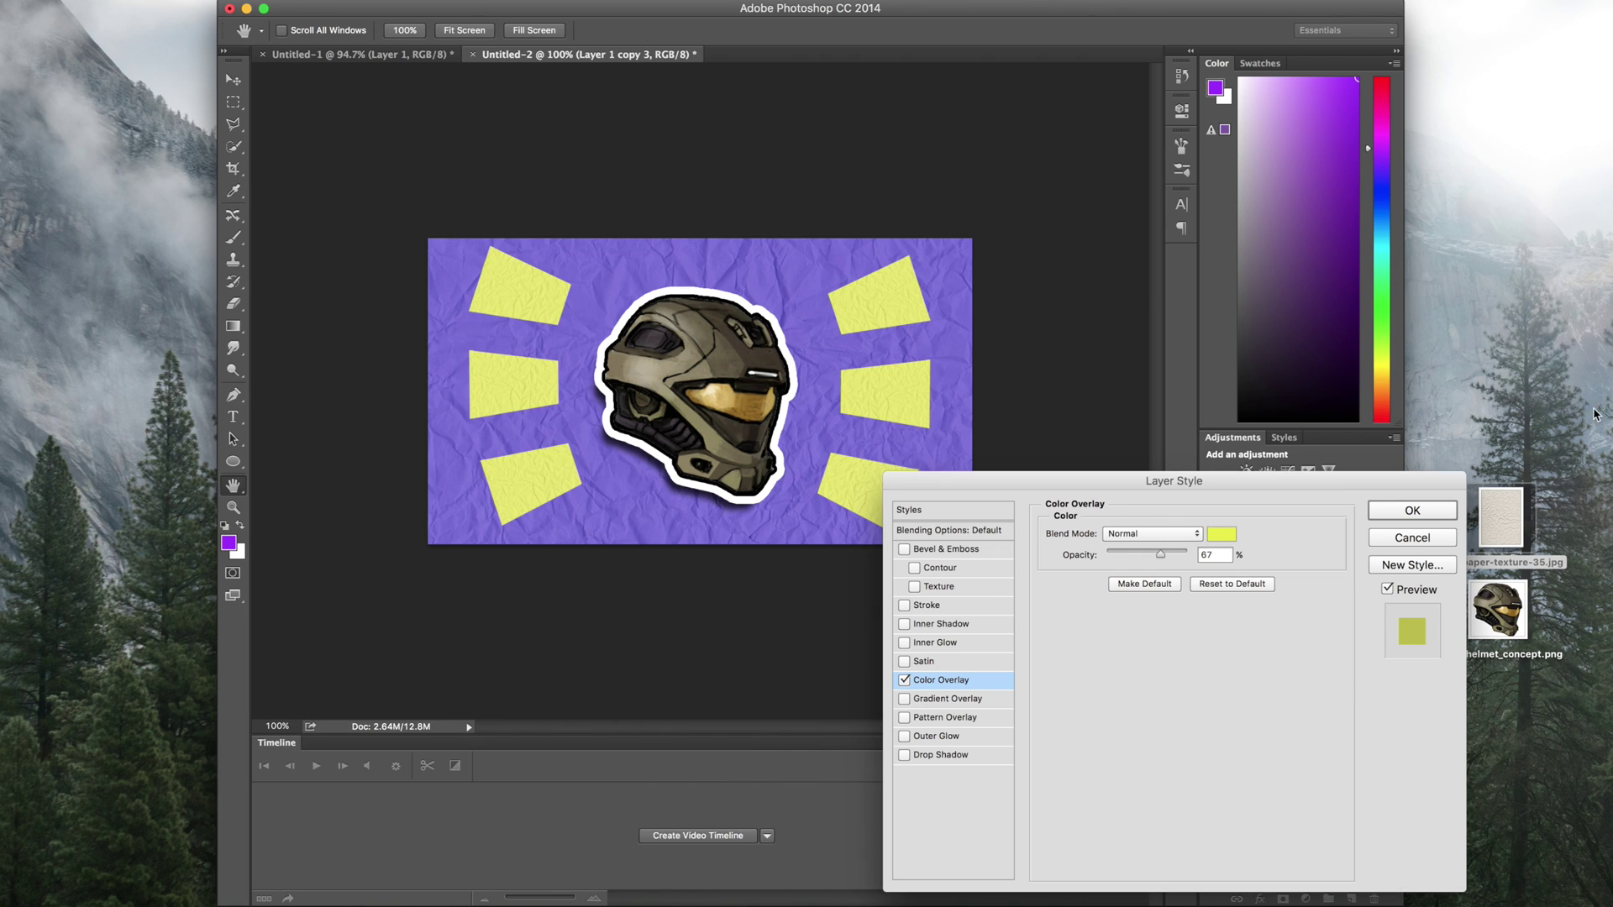
pyautogui.click(1410, 504)
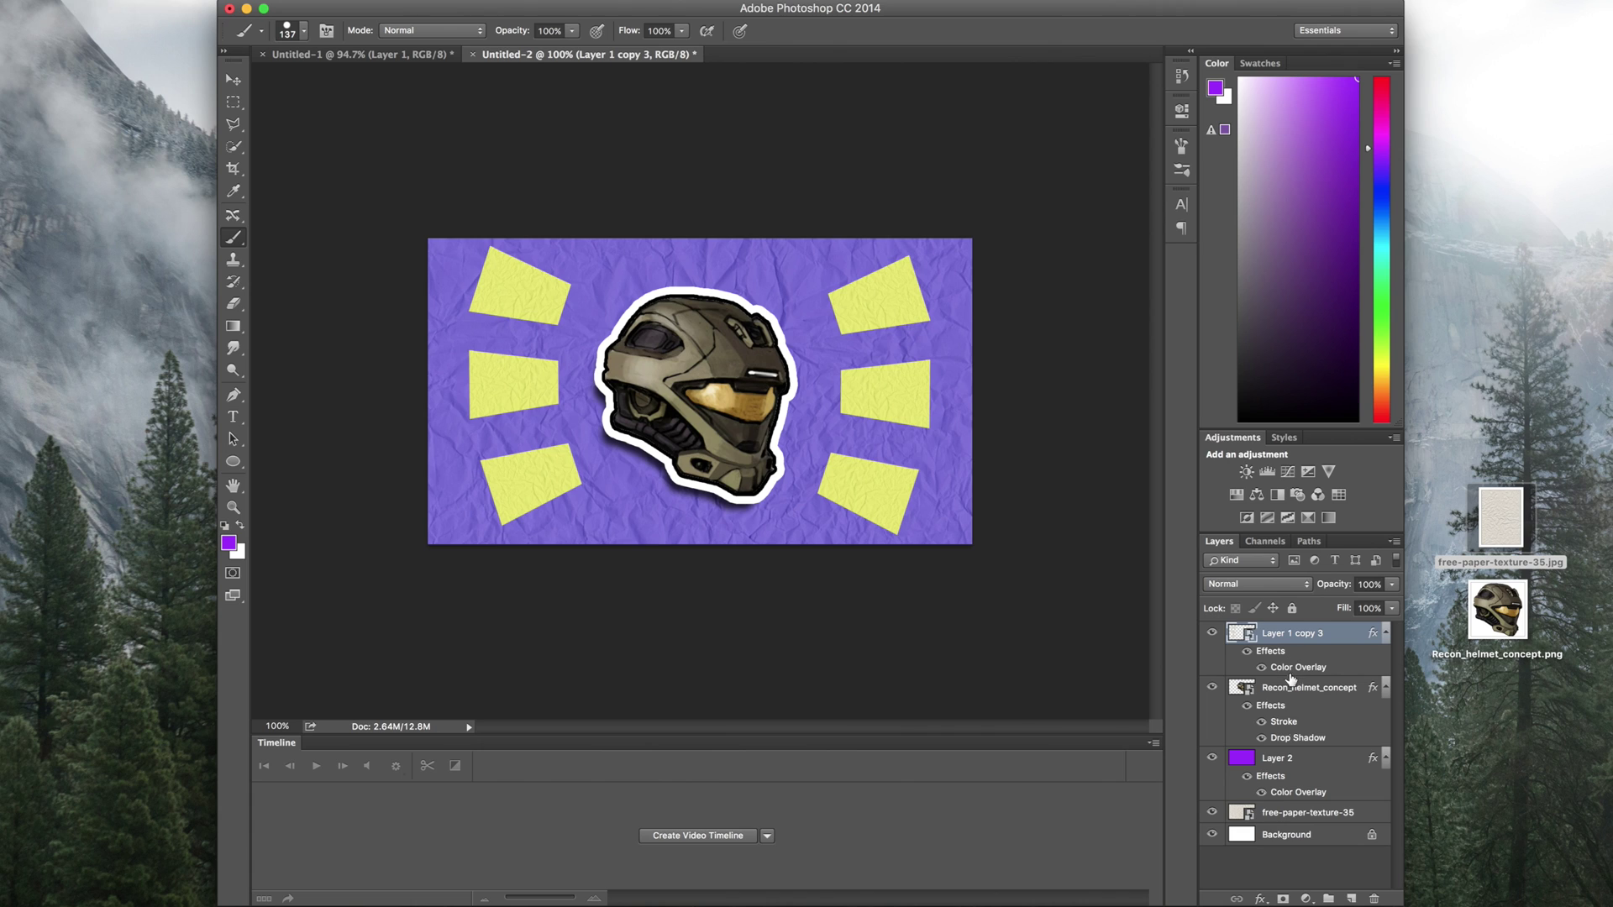
# Rename the purple Layer 2 to 'Color'.
pyautogui.click(1286, 763)
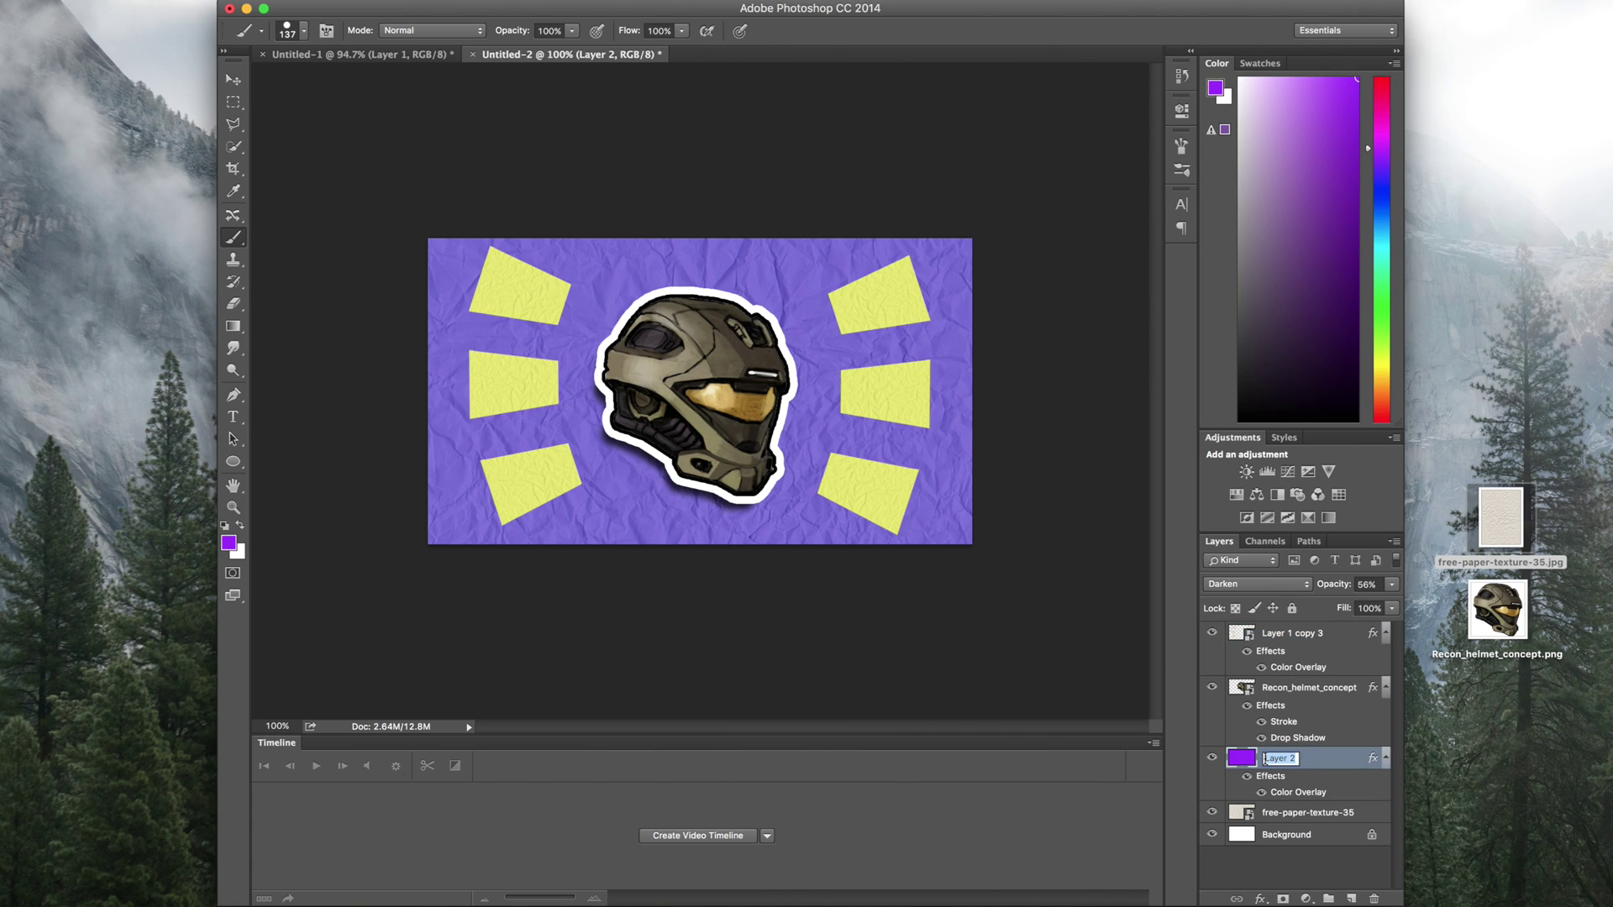
pyautogui.click(1213, 761)
pyautogui.click(1214, 760)
pyautogui.doubleClick(1278, 758)
pyautogui.write('Color')
pyautogui.press('Return')
# Rename the free-paper-texture-35 layer to 'Background'.
pyautogui.doubleClick(1305, 812)
pyautogui.write('Background')
pyautogui.click(1350, 822)
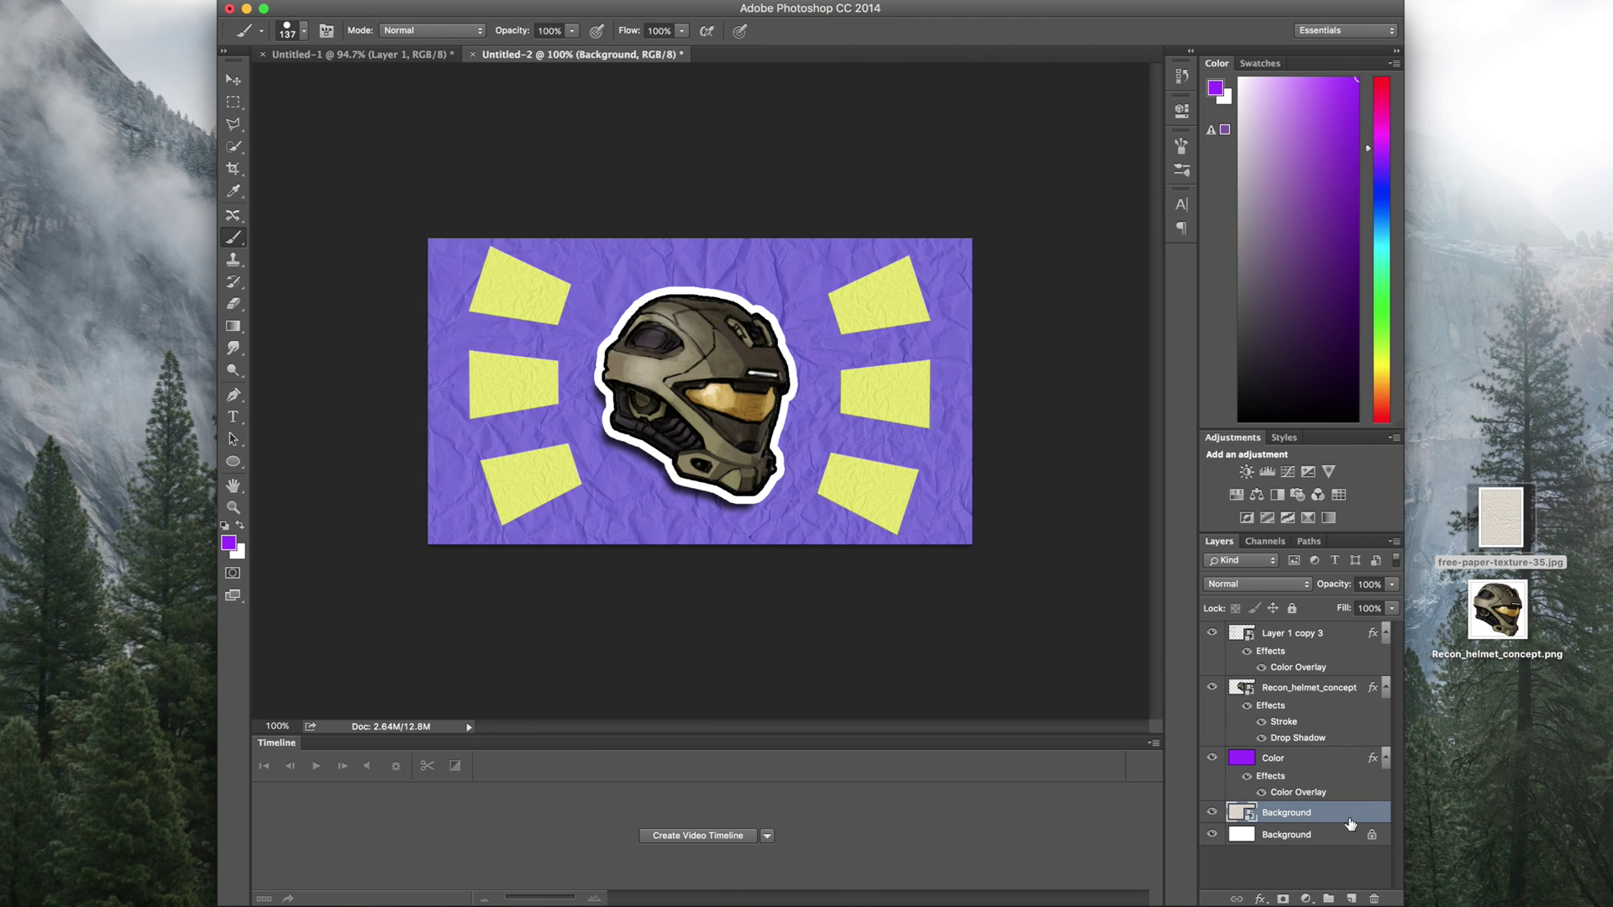
# Place the helmet image on the canvas, then delete that placed layer.
pyautogui.moveTo(1512, 611); pyautogui.dragTo(1487, 840)
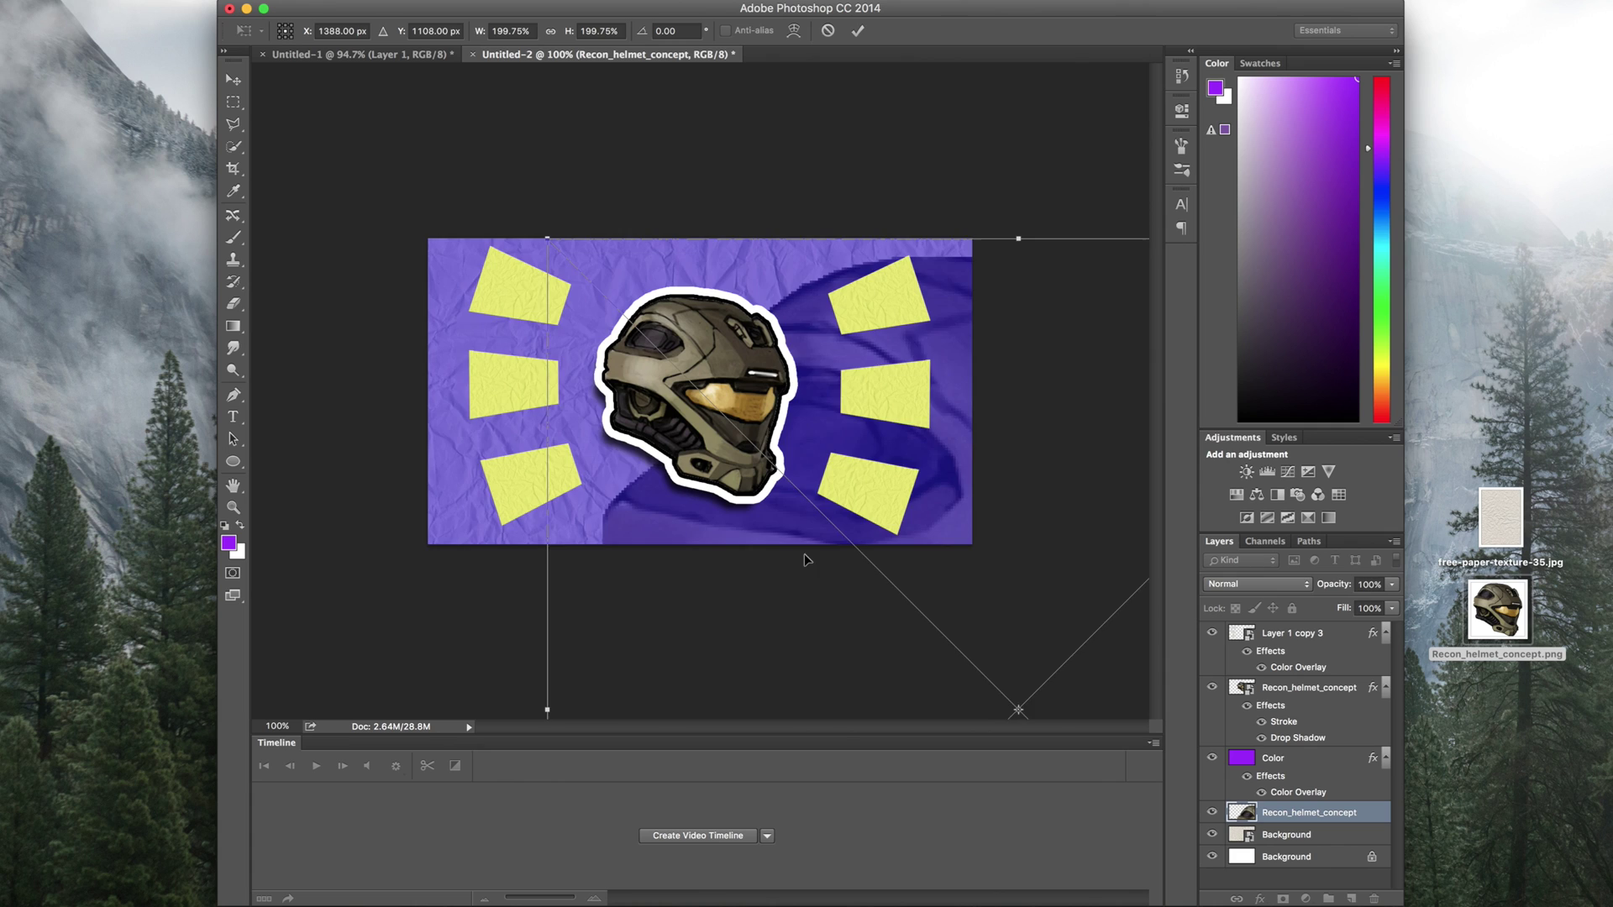
pyautogui.moveTo(804, 559); pyautogui.dragTo(552, 378)
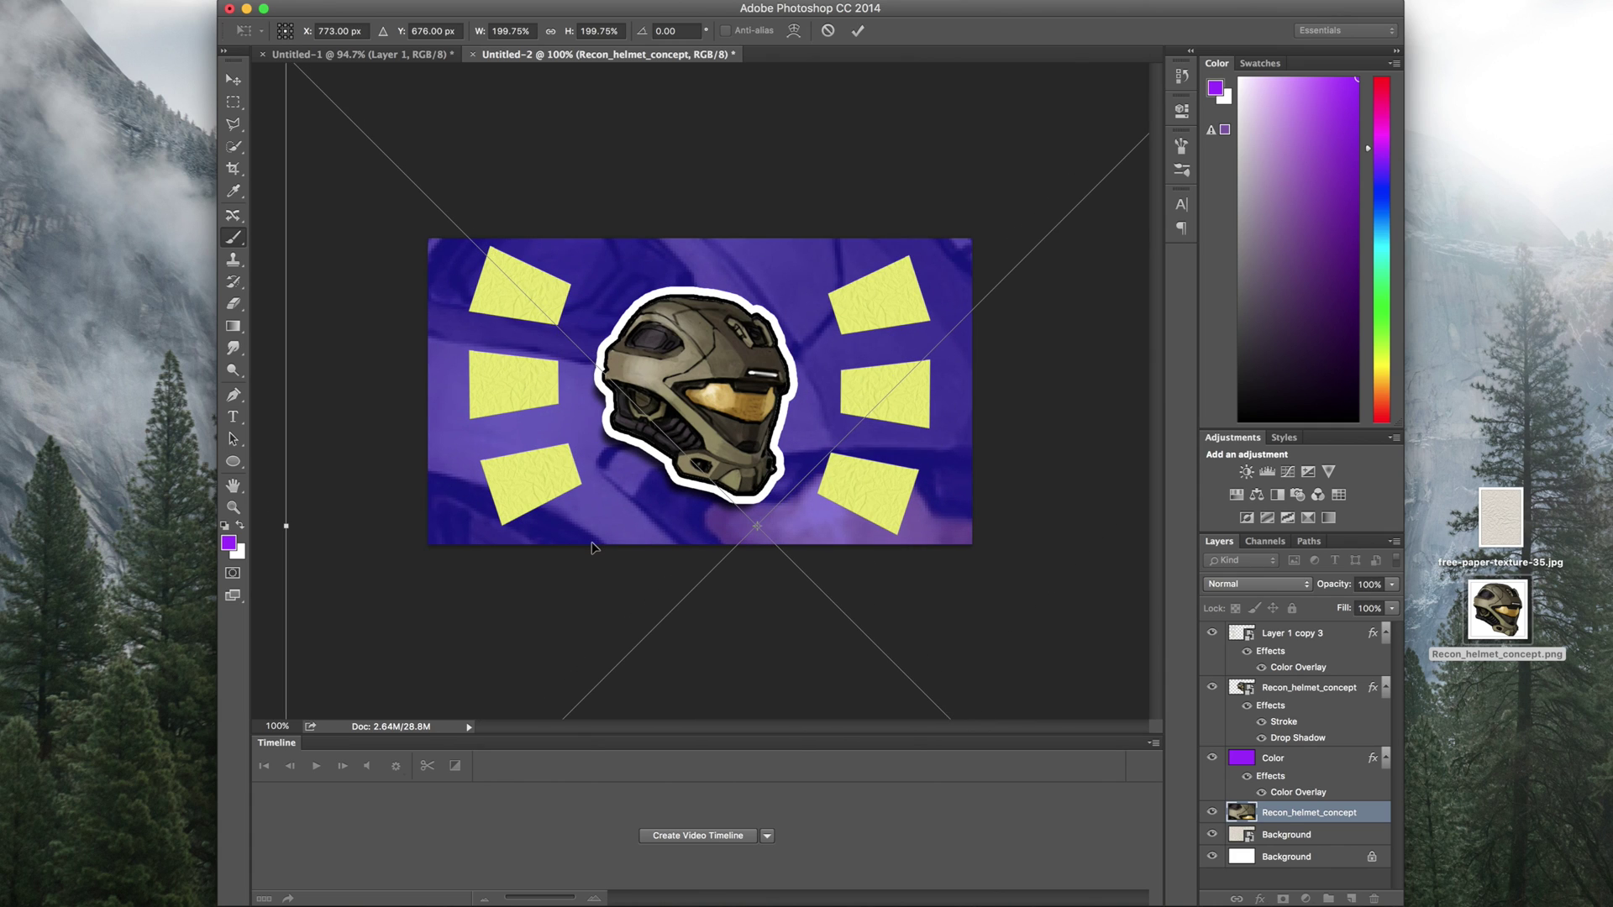
pyautogui.press('Return')
pyautogui.click(1305, 819)
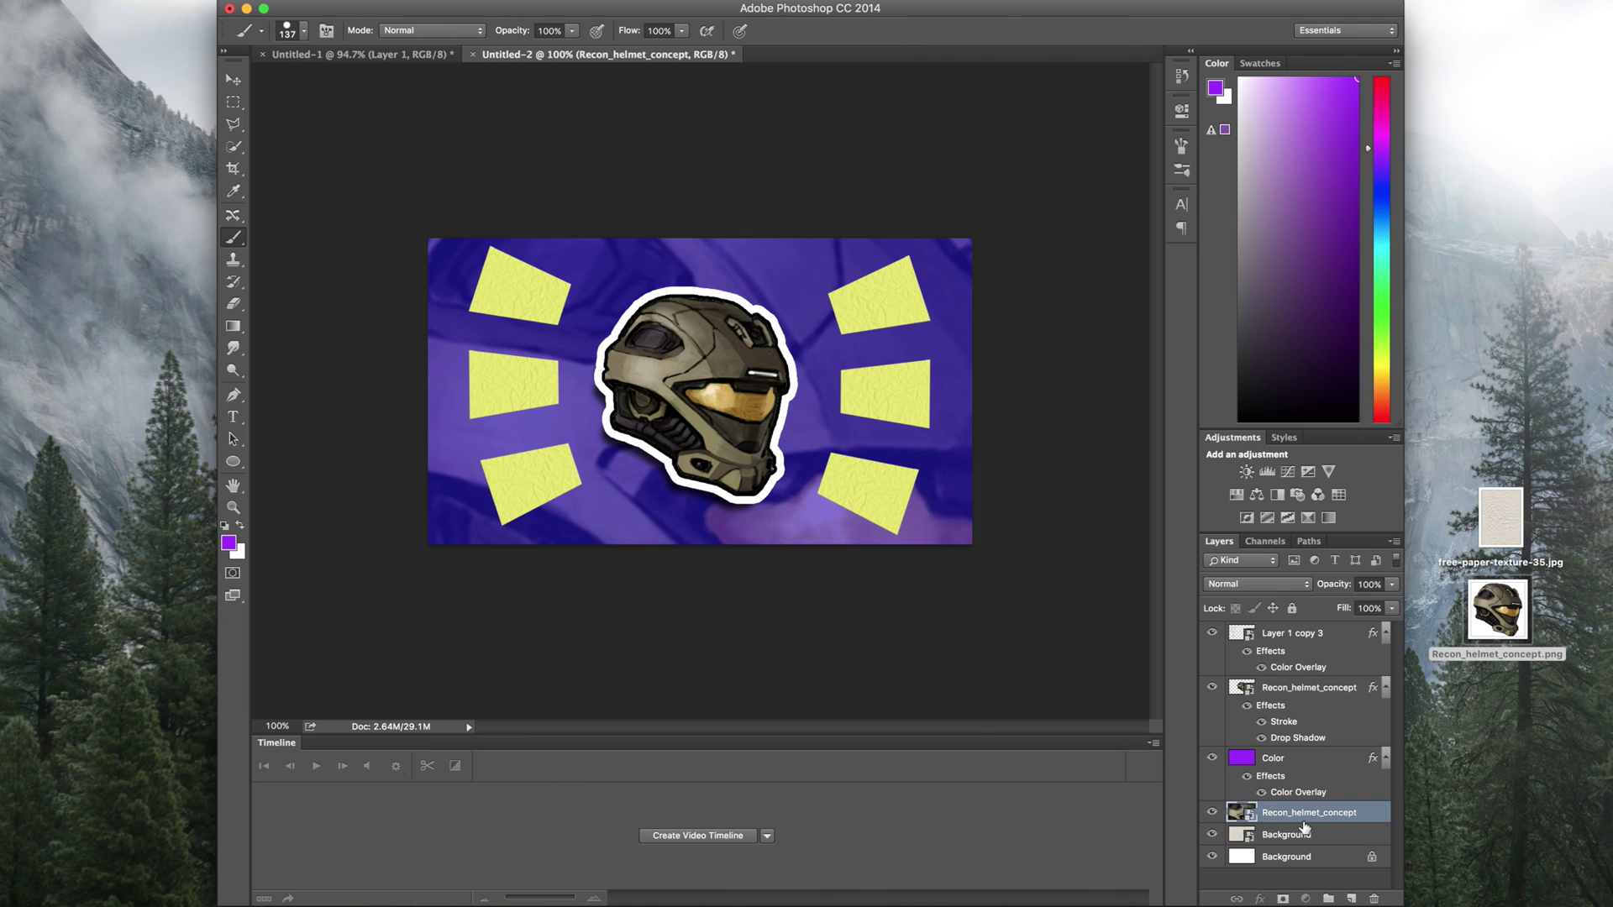
pyautogui.press('Delete')
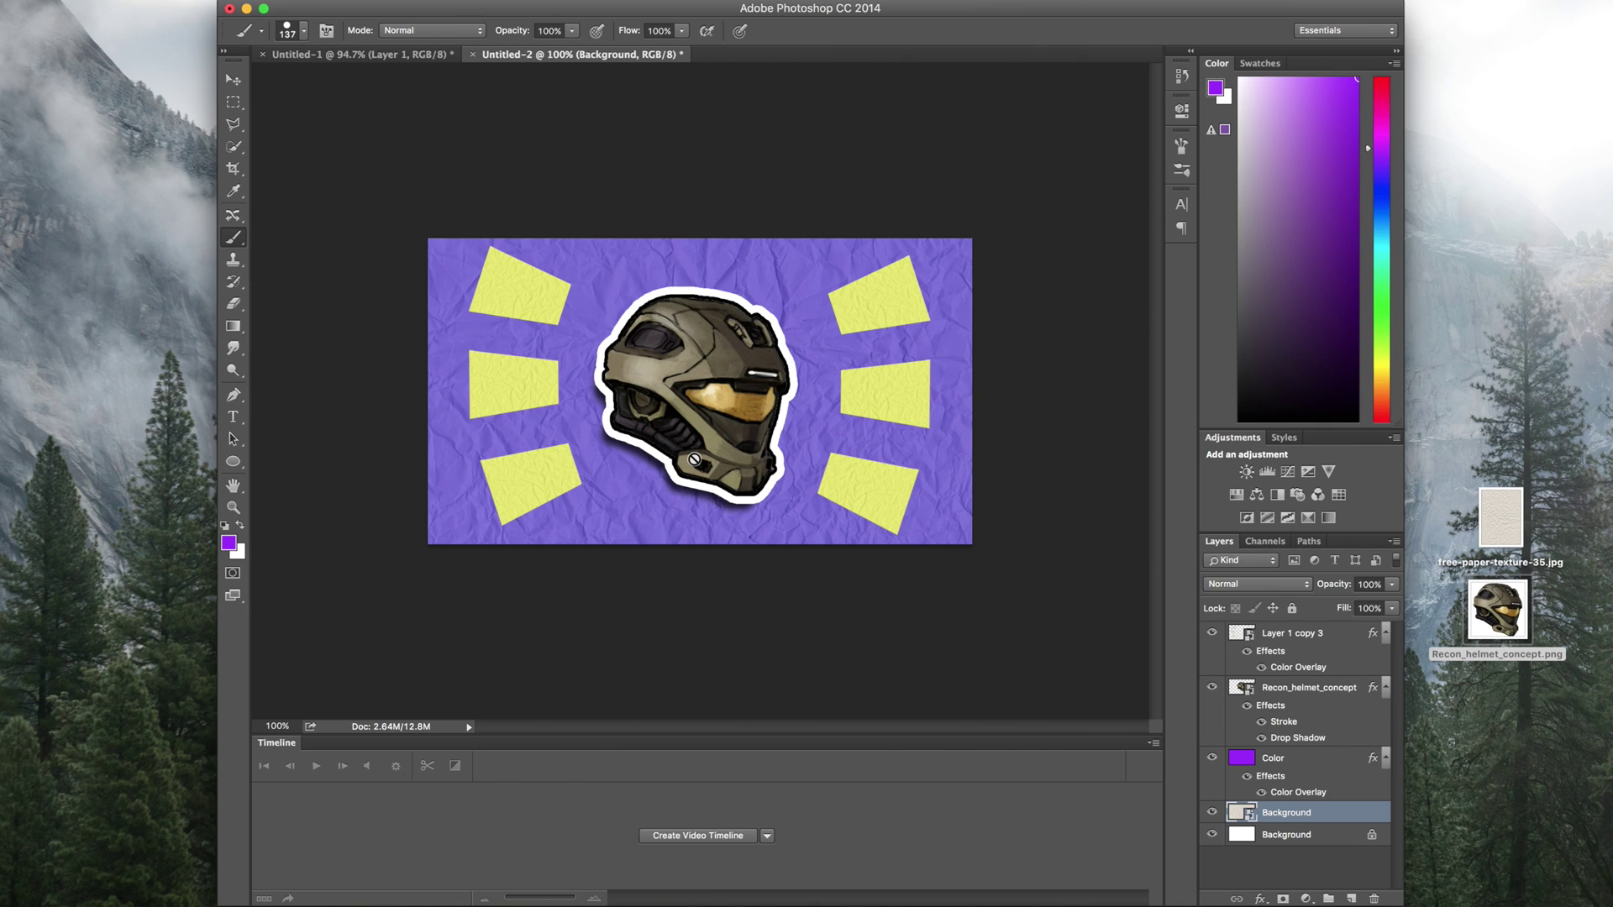
# Add a darker, more opaque Drop Shadow to the yellow paper-pieces layer, then view Untitled-1.
pyautogui.click(1341, 647)
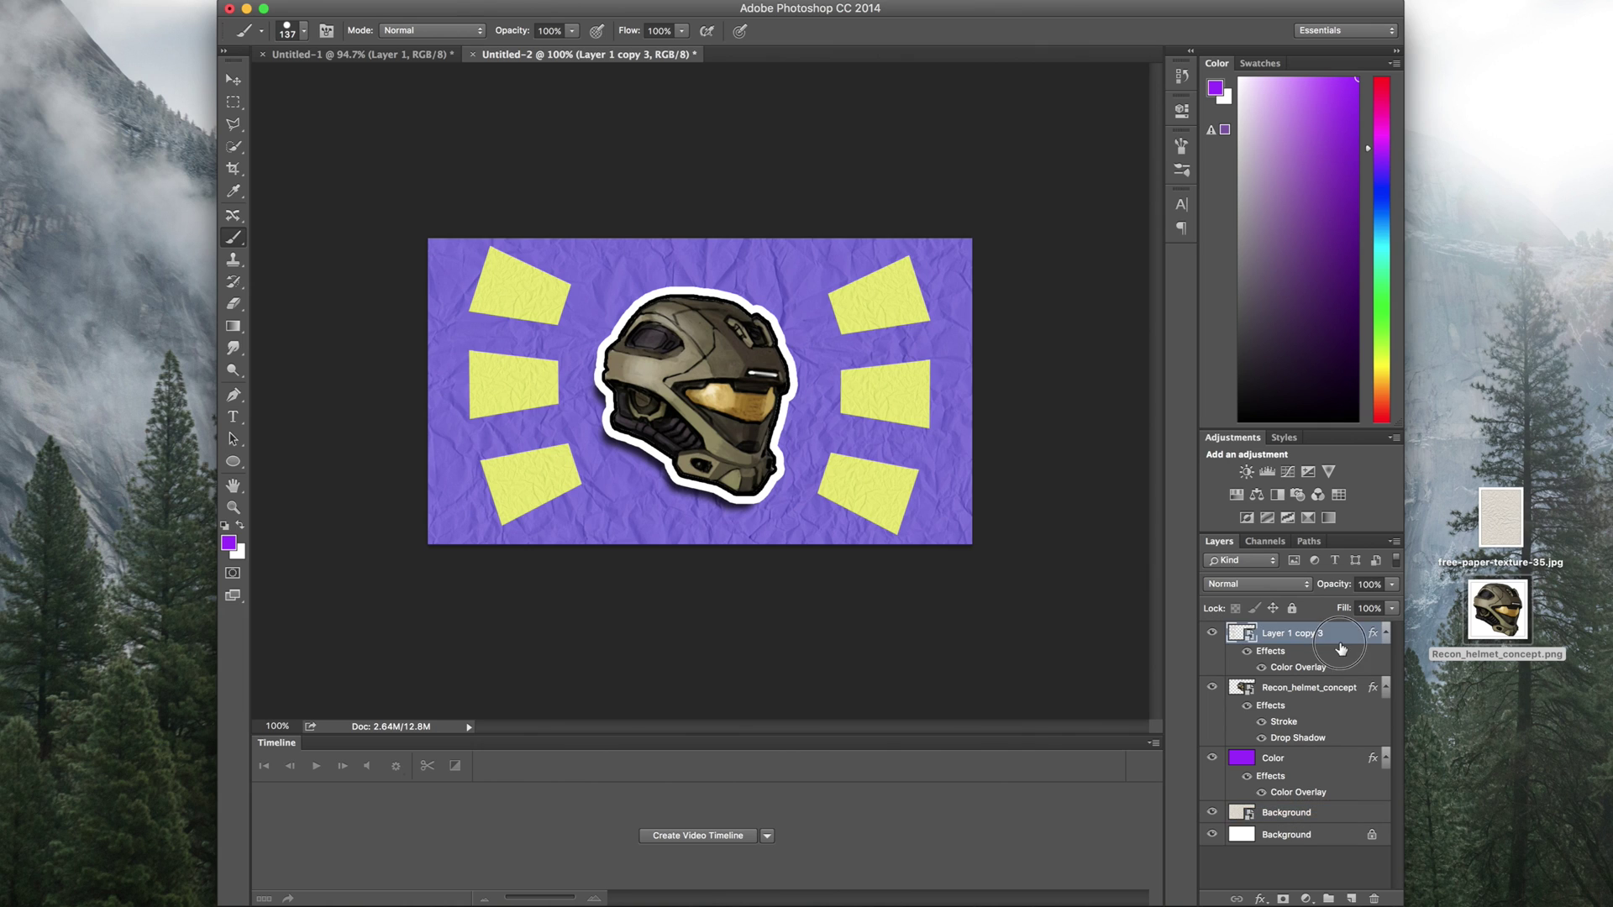
pyautogui.doubleClick(1341, 647)
pyautogui.click(903, 754)
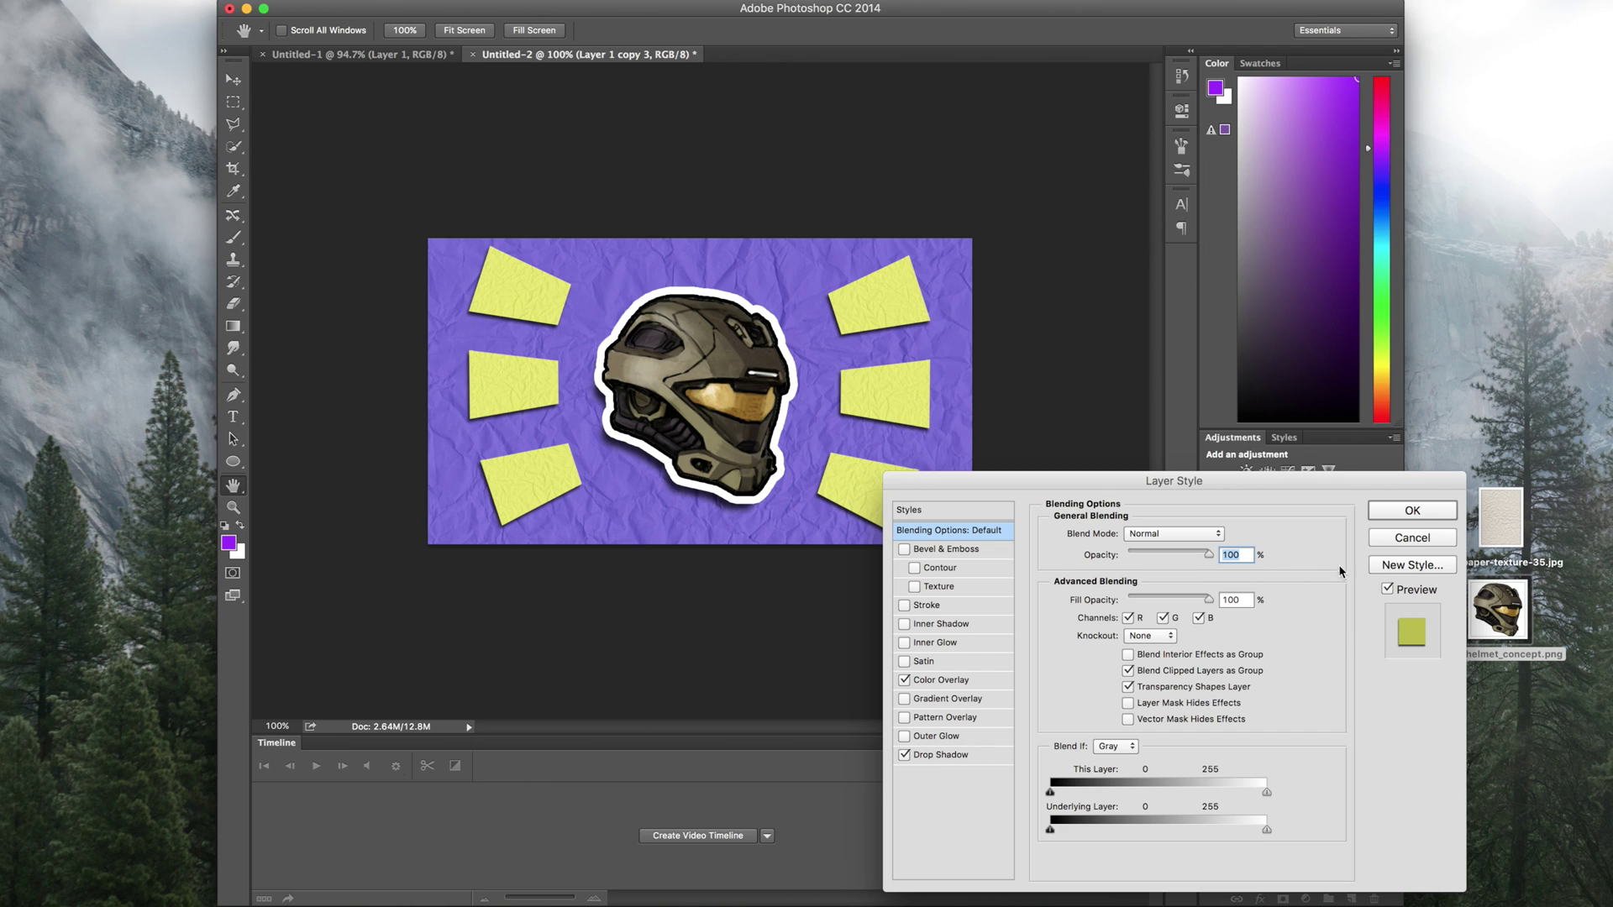
pyautogui.click(965, 757)
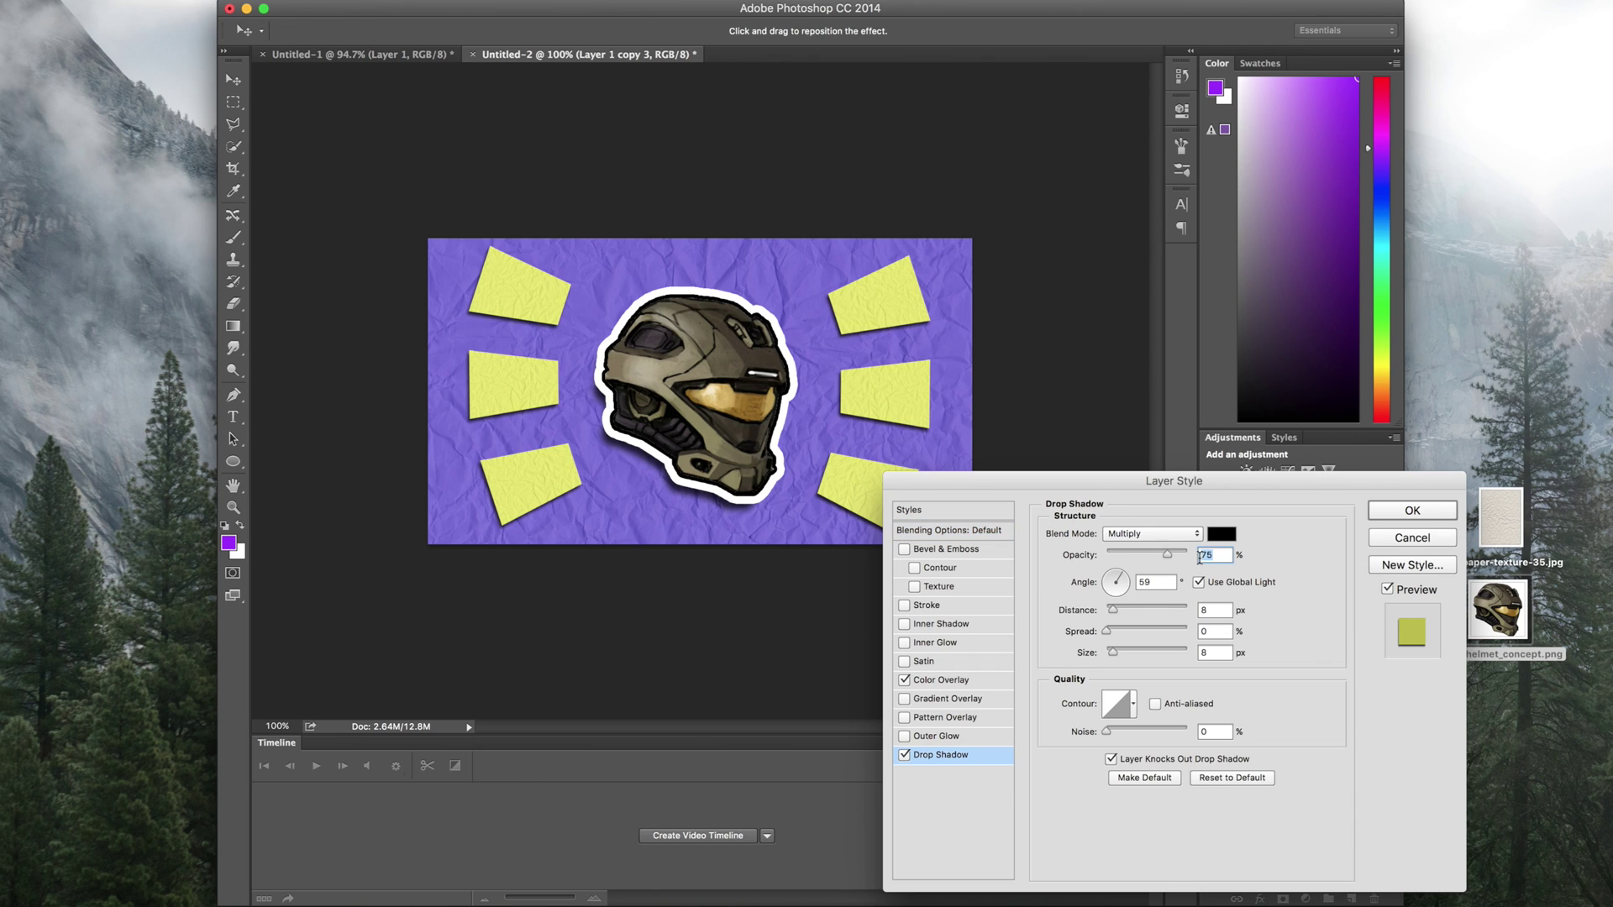
pyautogui.moveTo(1147, 556); pyautogui.dragTo(1176, 555)
pyautogui.click(1428, 512)
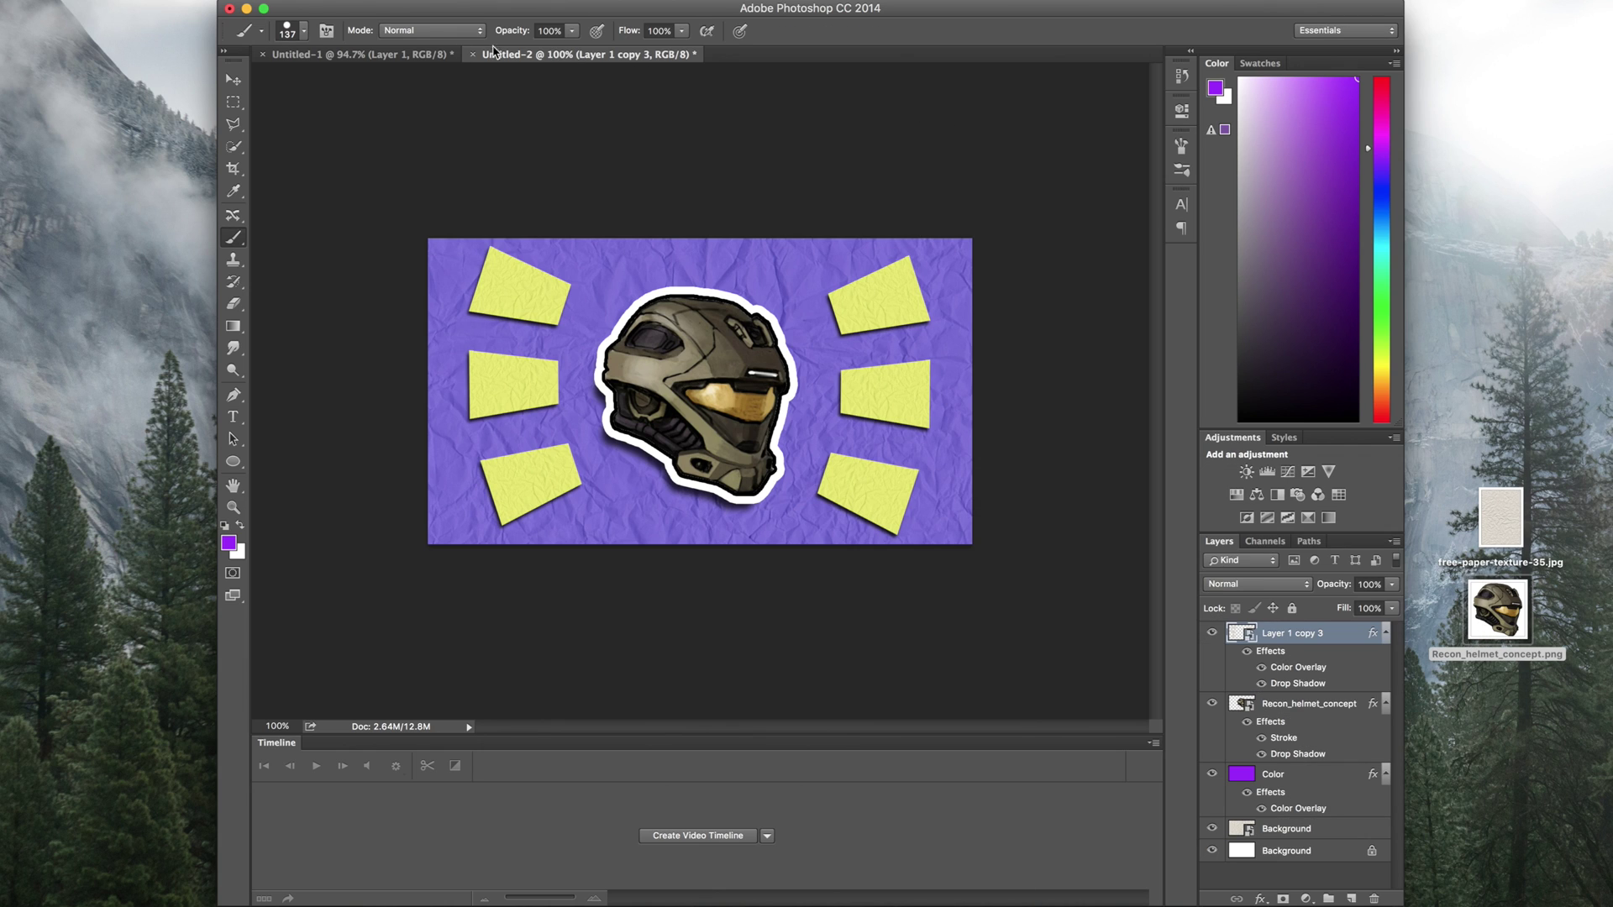
pyautogui.click(382, 55)
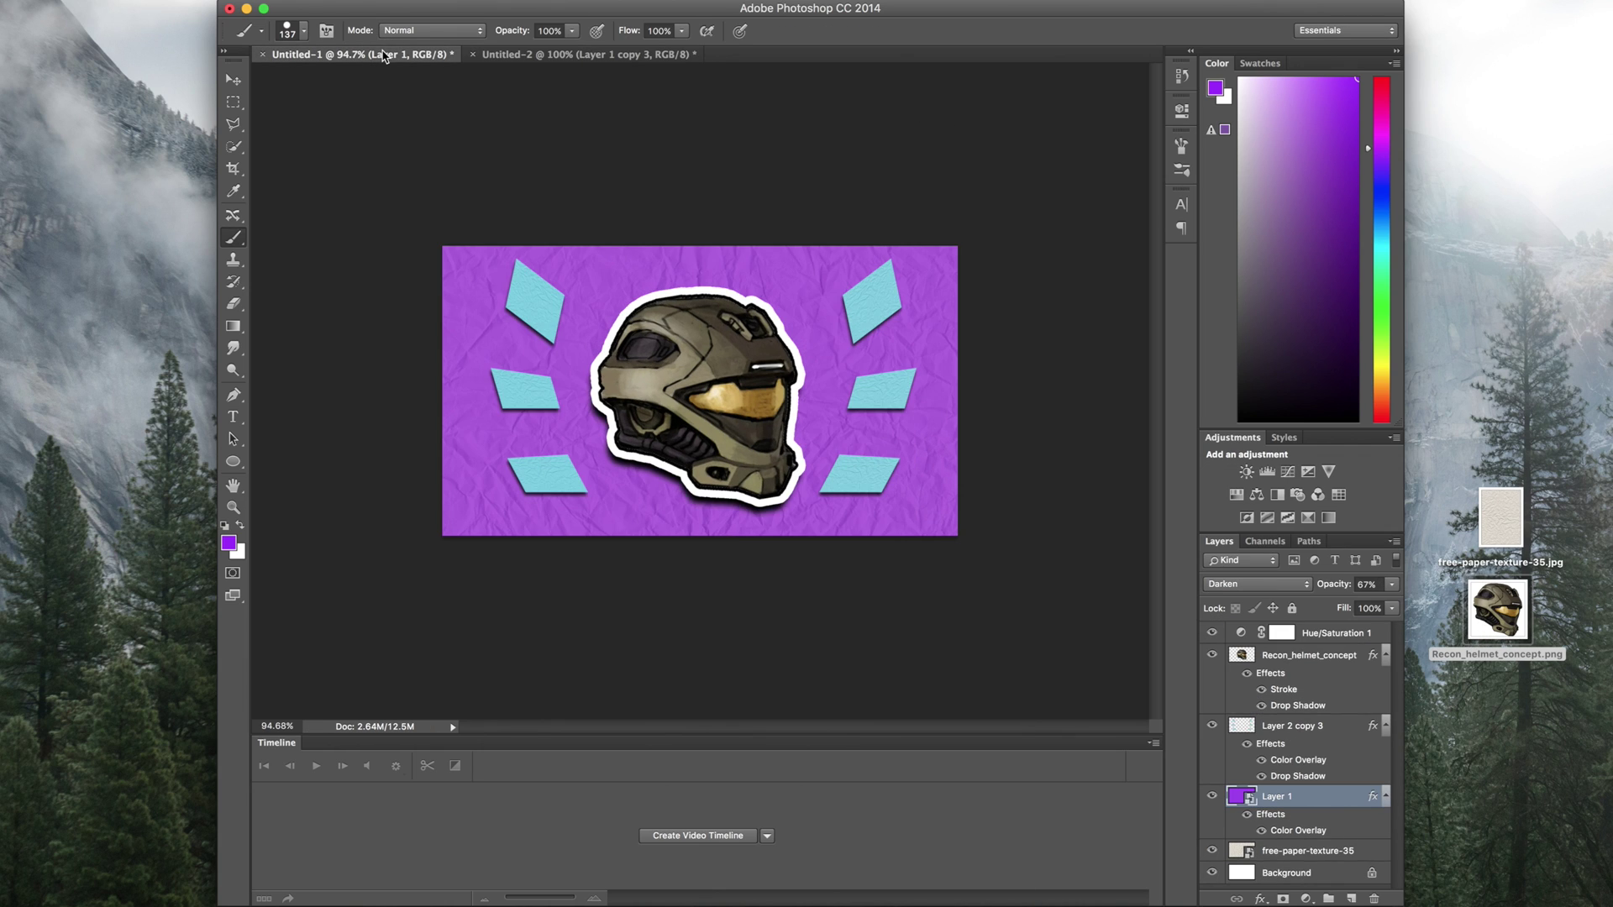
# Compare the Untitled-1 and Untitled-2 documents back and forth, ending on Untitled-2.
pyautogui.click(609, 56)
pyautogui.click(403, 55)
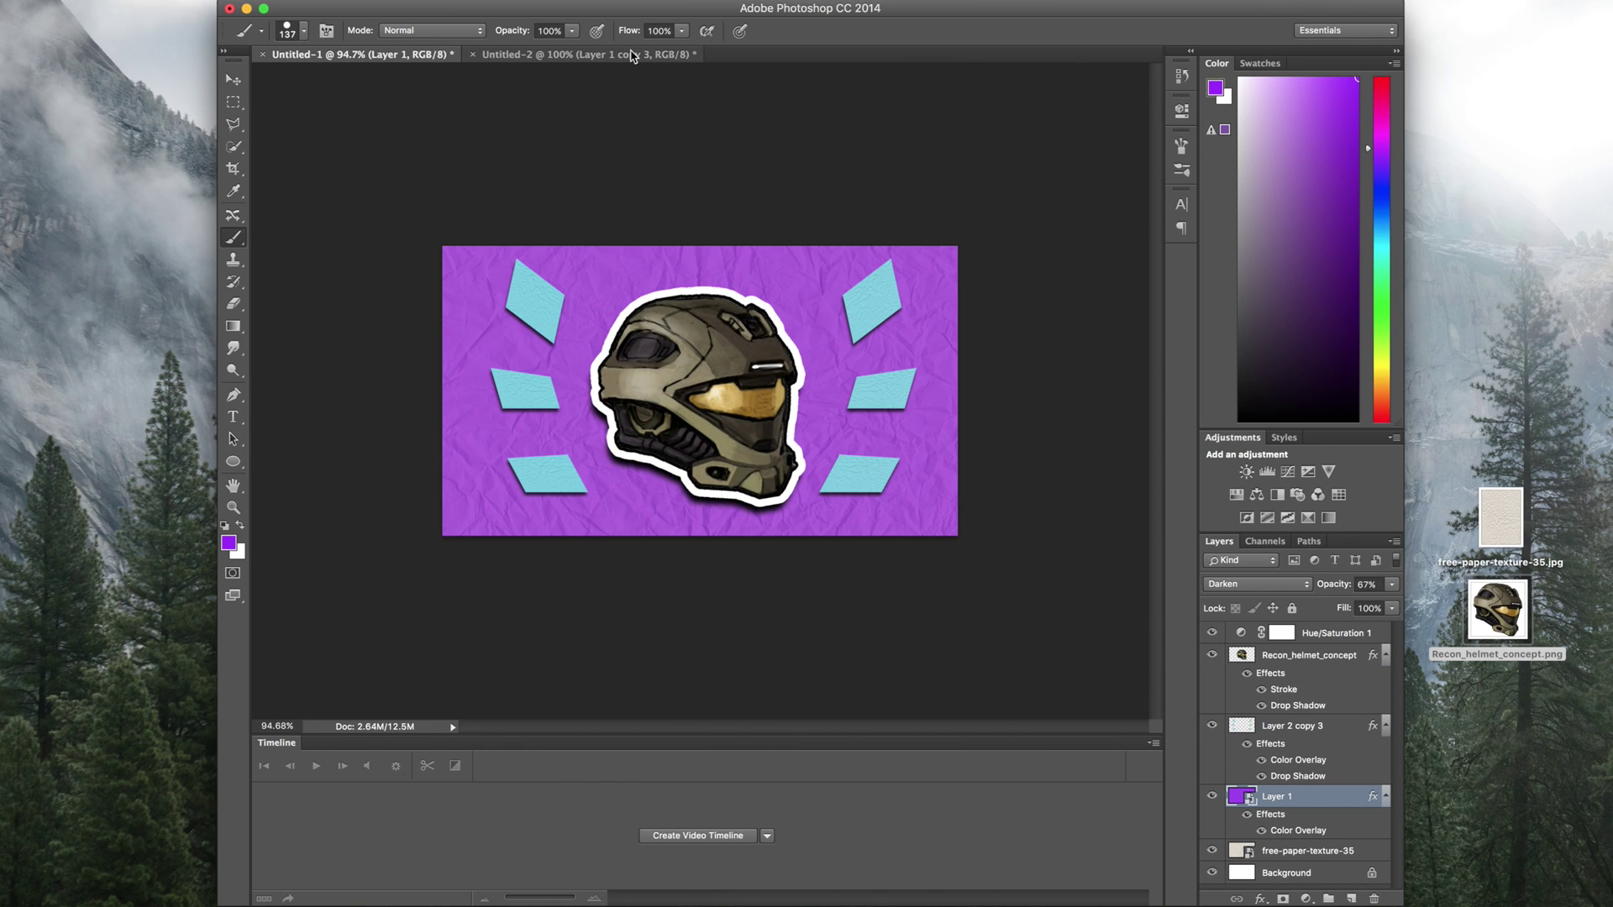
pyautogui.click(605, 55)
pyautogui.click(362, 56)
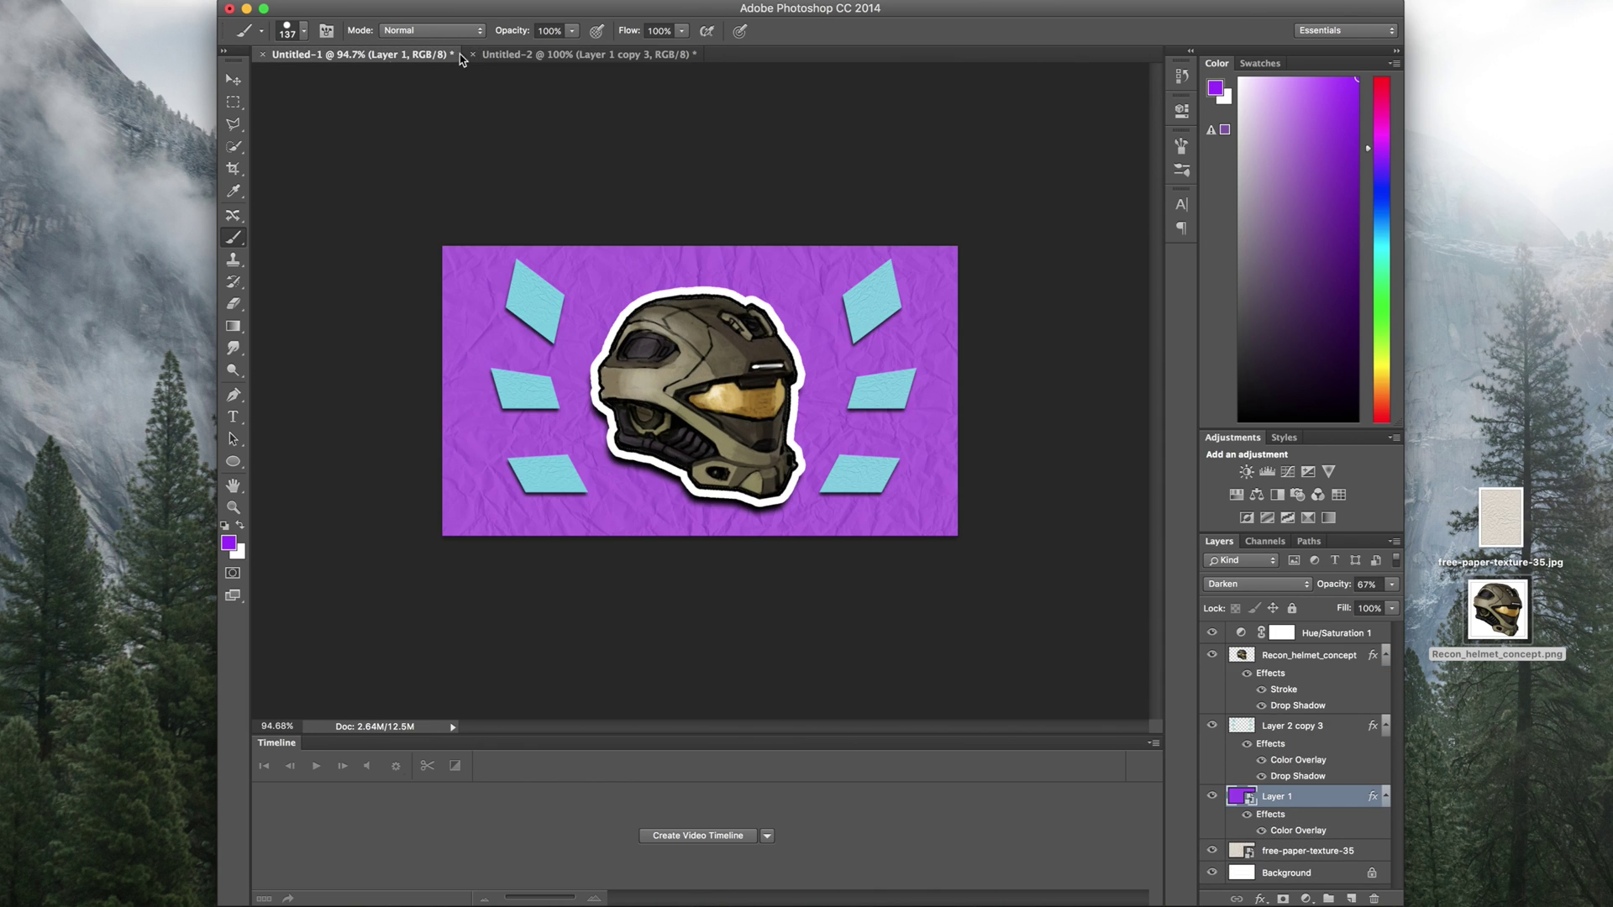
pyautogui.click(561, 55)
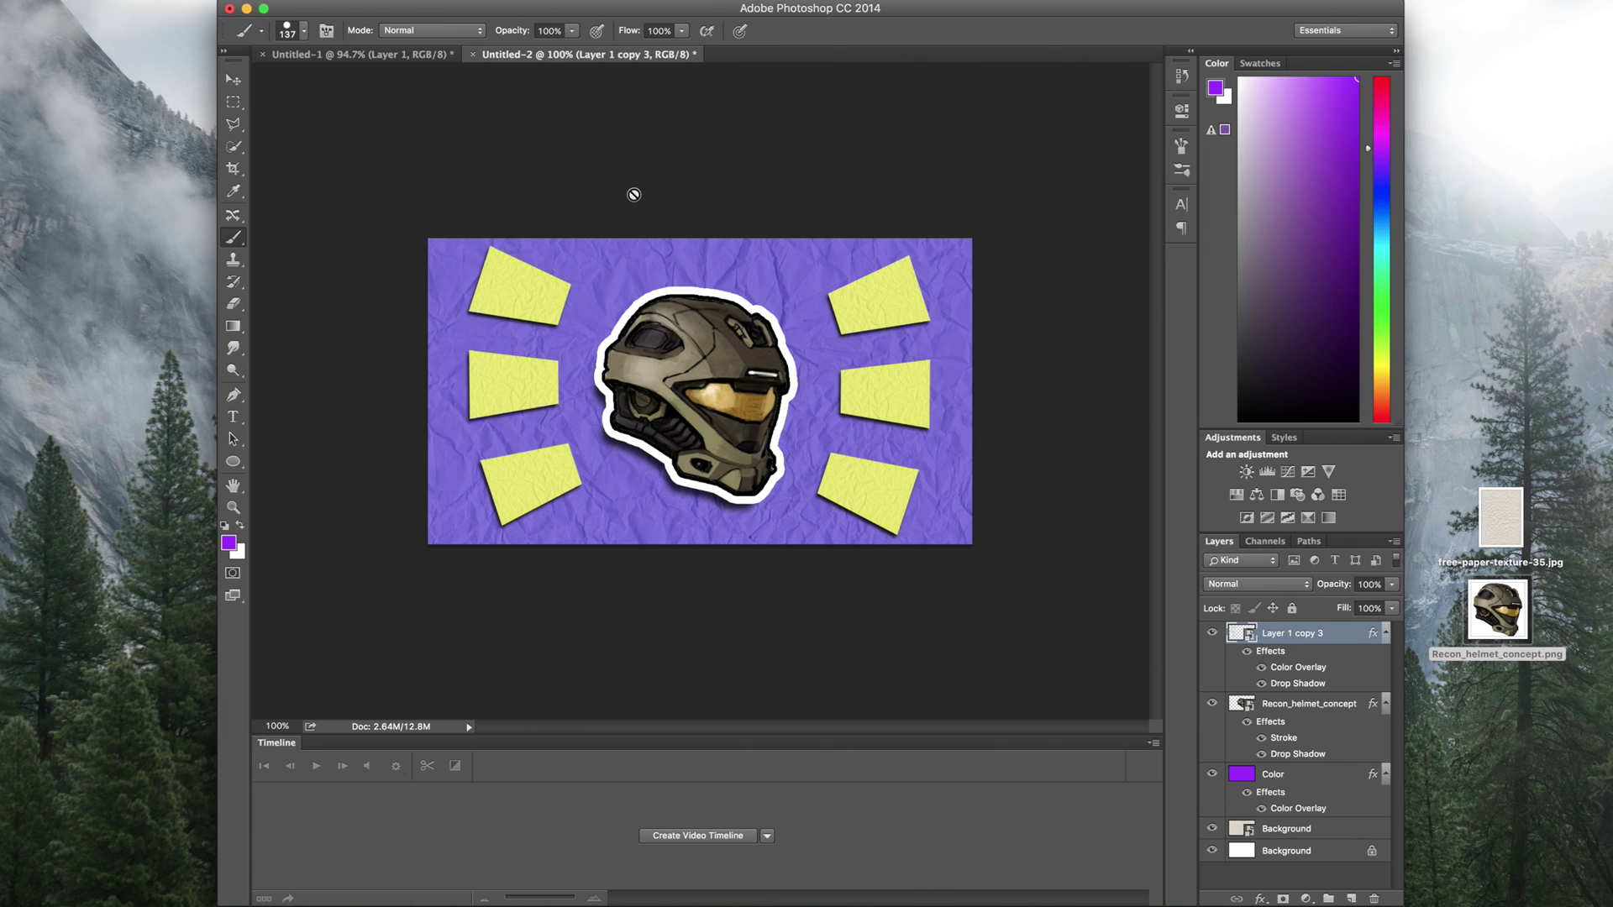
# Add a Color Balance layer with midtones Magenta-Green -59, Yellow-Blue +90, and red near neutral.
pyautogui.scroll(-4, 520, 129)
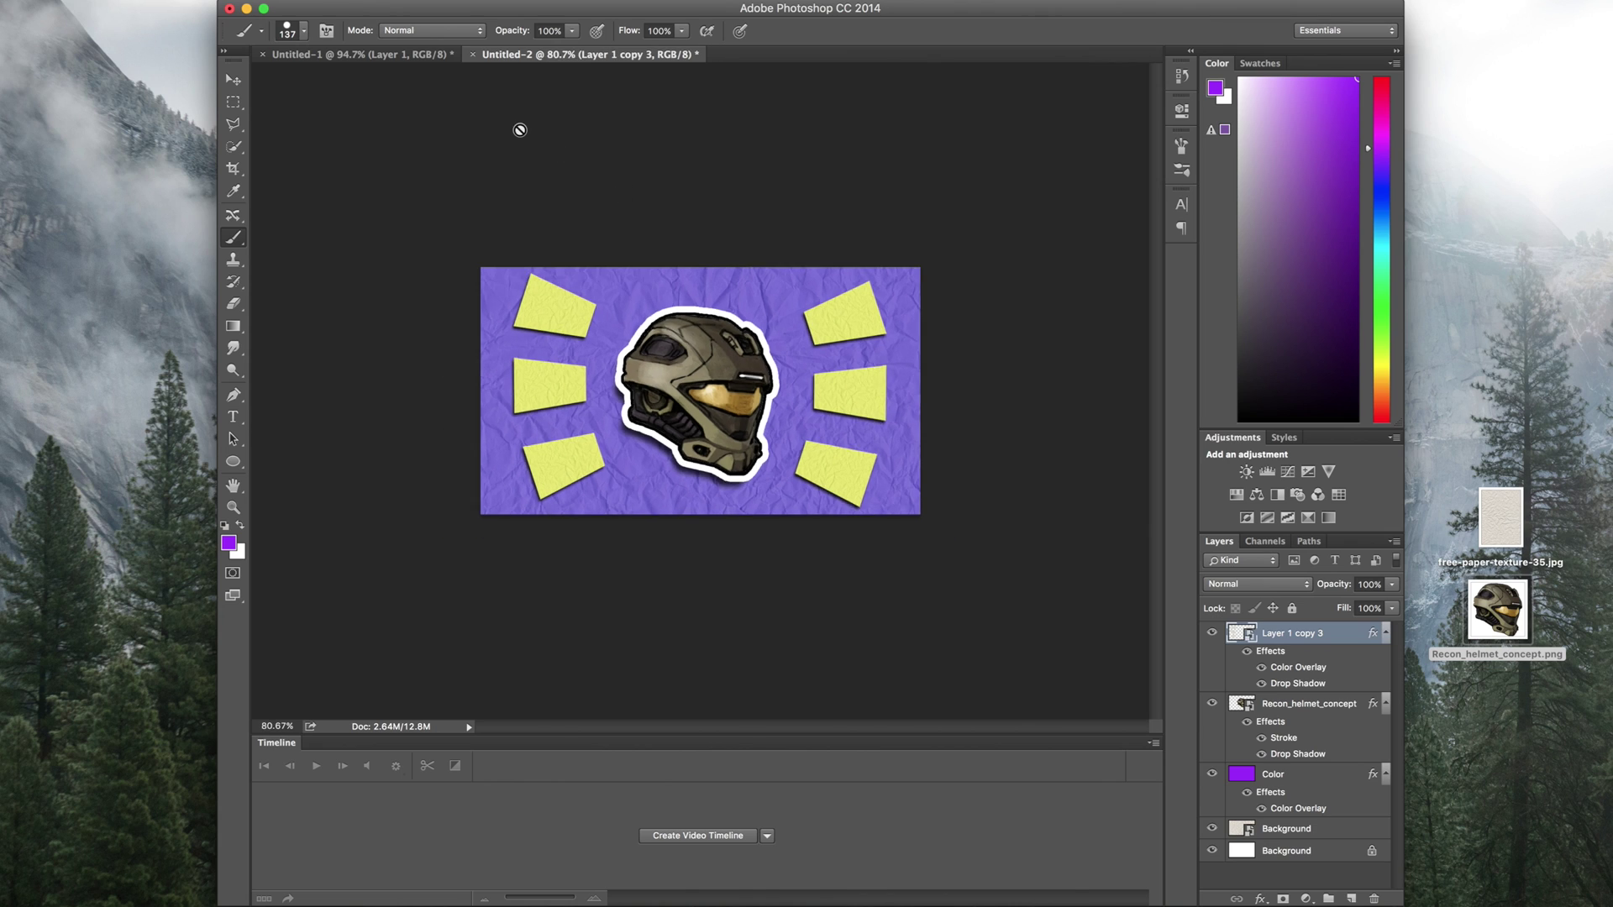
pyautogui.click(1257, 496)
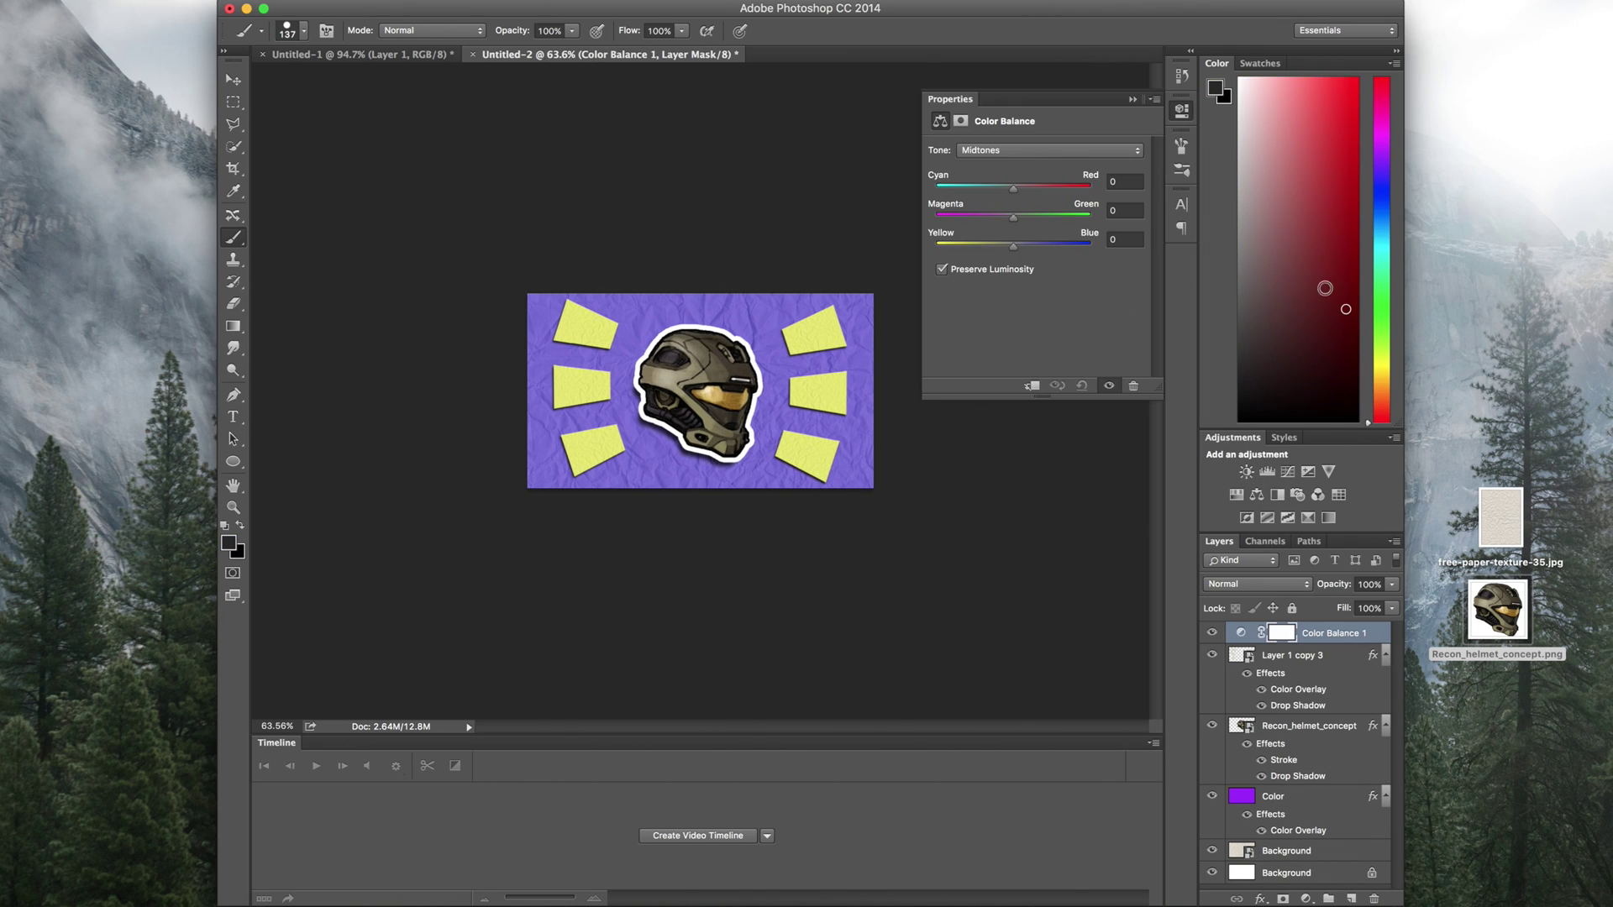
pyautogui.moveTo(1014, 189); pyautogui.dragTo(967, 217)
pyautogui.moveTo(1013, 245); pyautogui.dragTo(1085, 245)
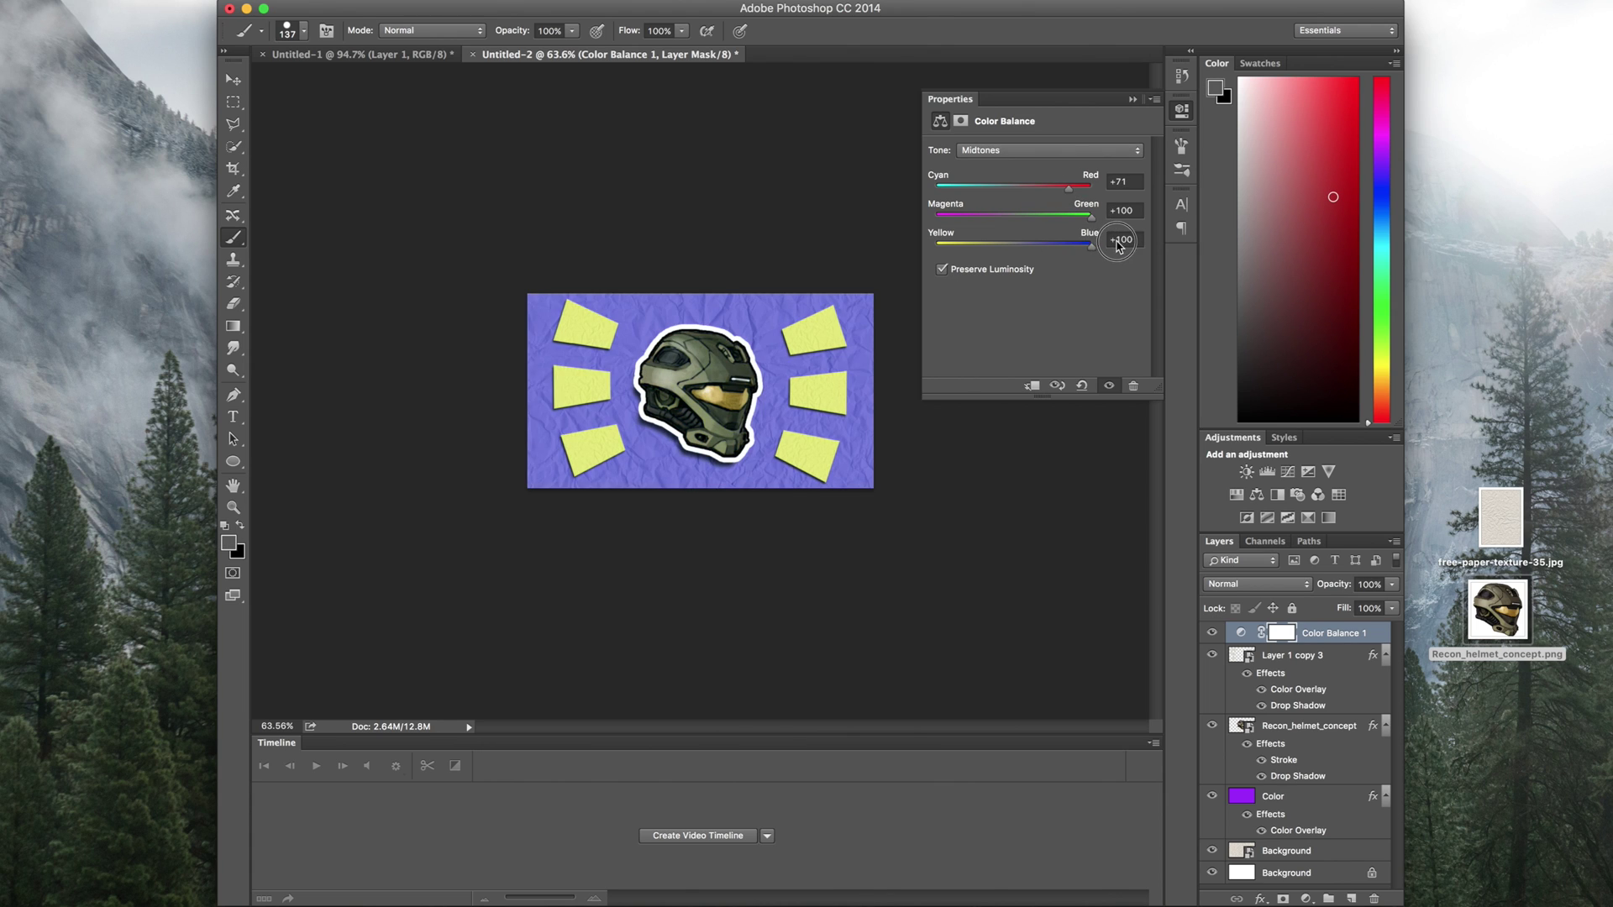
pyautogui.moveTo(1069, 186); pyautogui.dragTo(1009, 187)
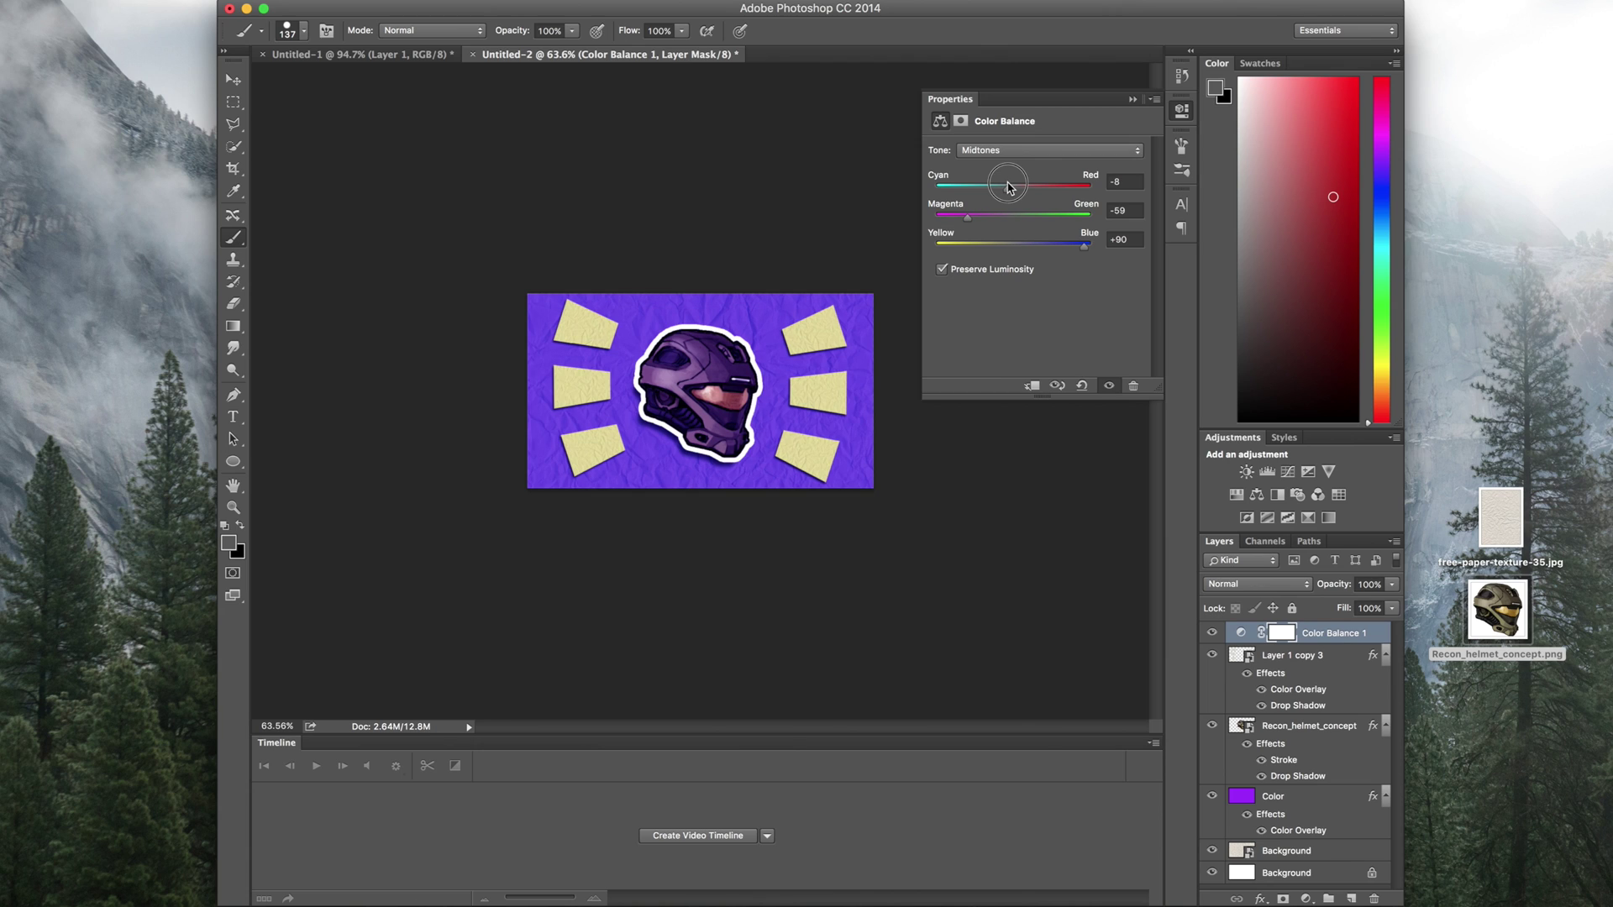